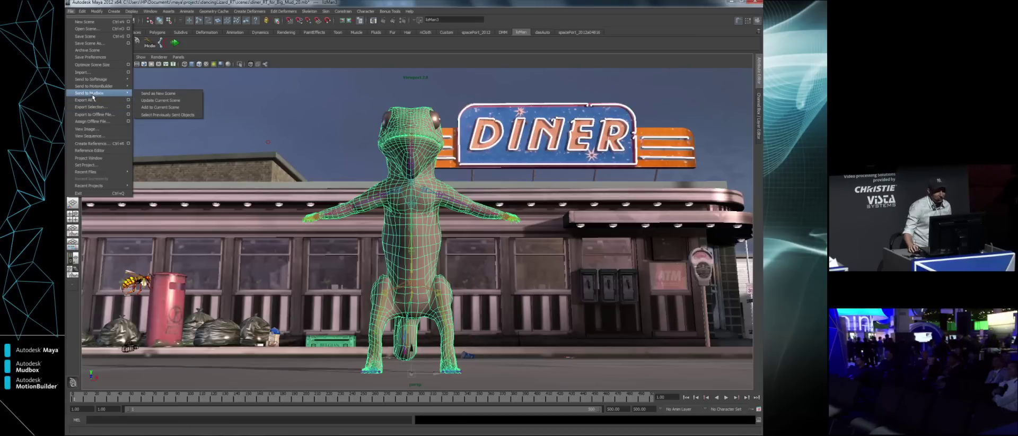
Send the selected chameleon mesh to Mudbox by adding it to the current scene, and switch to the Perspective camera.
left_click(163, 109)
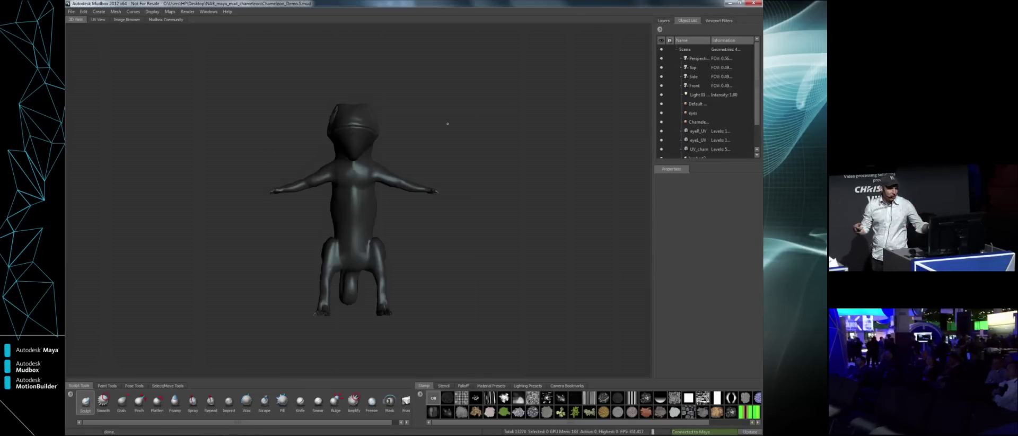
right_click(699, 59)
left_click(720, 63)
left_click_drag(308, 168, 341, 176, "alt")
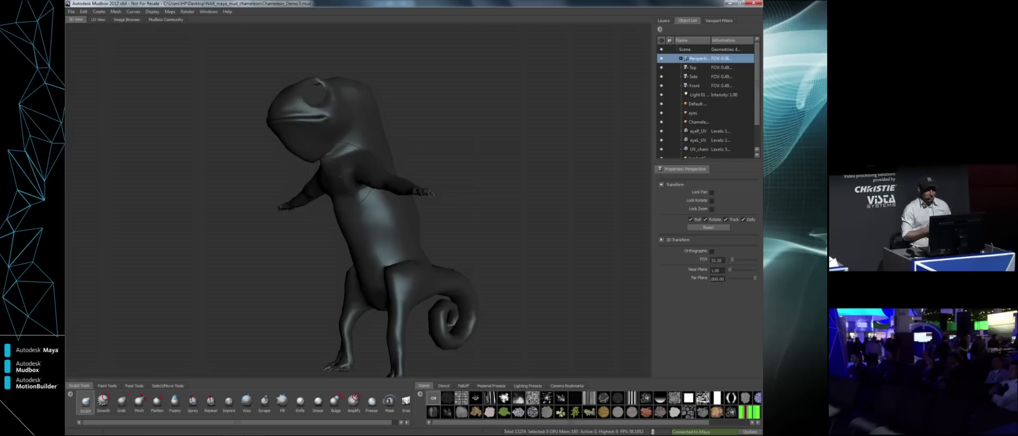
Select the chameleon body model and set it up for PTEX with an increased texture resolution.
right_click(348, 150)
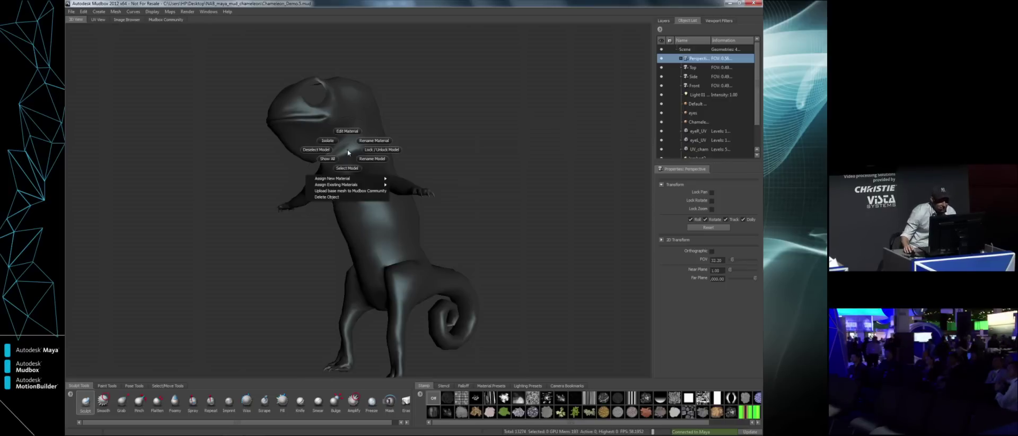
left_click(352, 168)
left_click(114, 11)
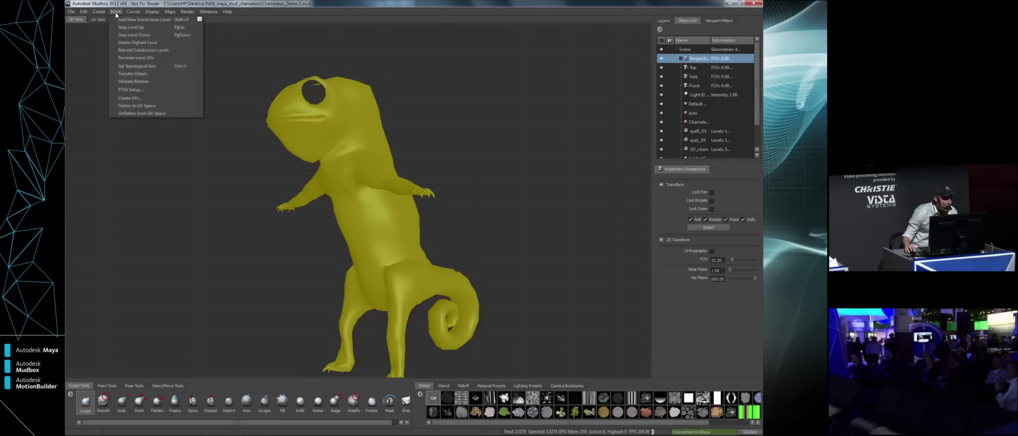
left_click(140, 89)
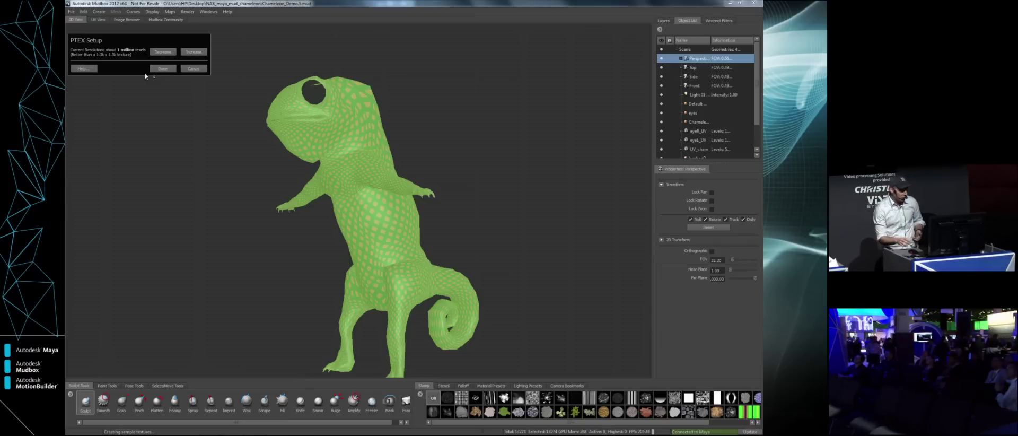
left_click(194, 51)
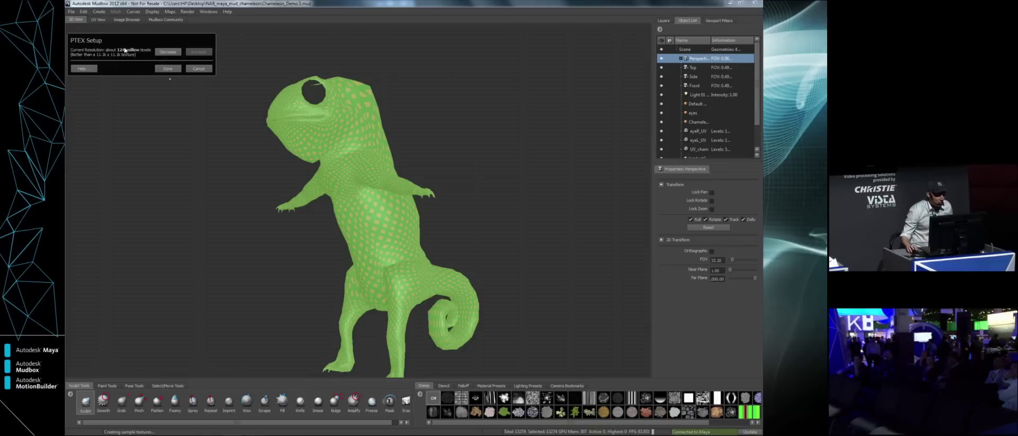
left_click(159, 71)
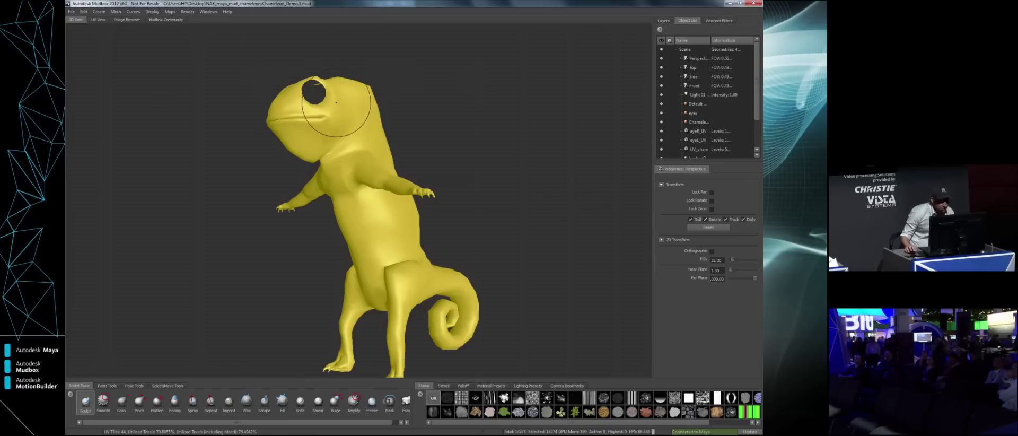
Redo the PTEX setup of the chameleon at a decreased resolution of about 1 million texels.
left_click(111, 11)
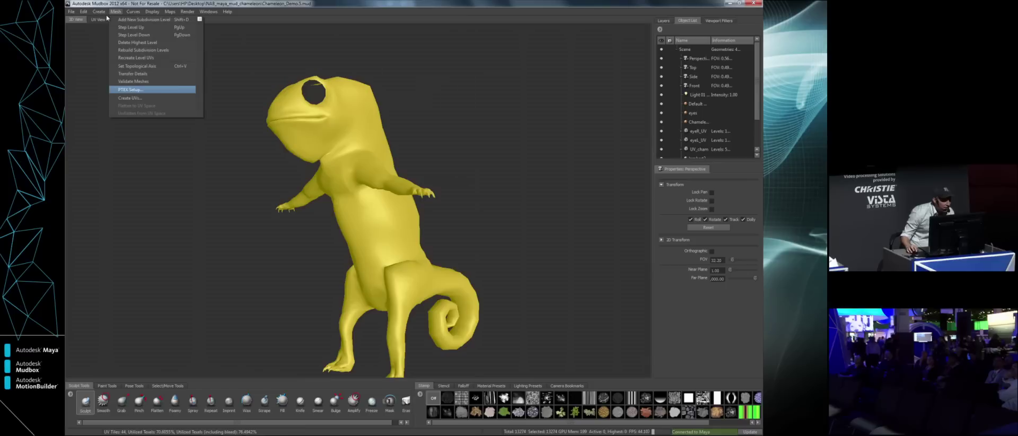
left_click(148, 84)
left_click(162, 55)
left_click(164, 55)
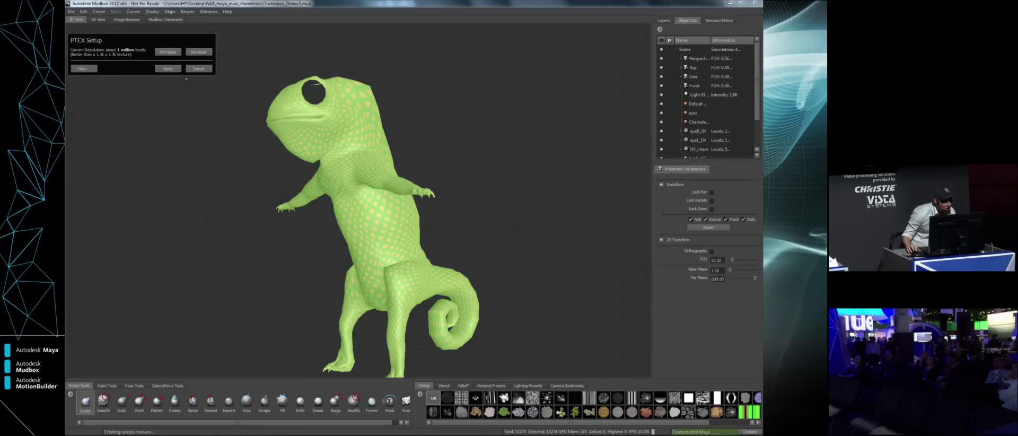
left_click(168, 68)
Add two new subdivision levels to the chameleon body.
left_click_drag(339, 159, 374, 161, "alt")
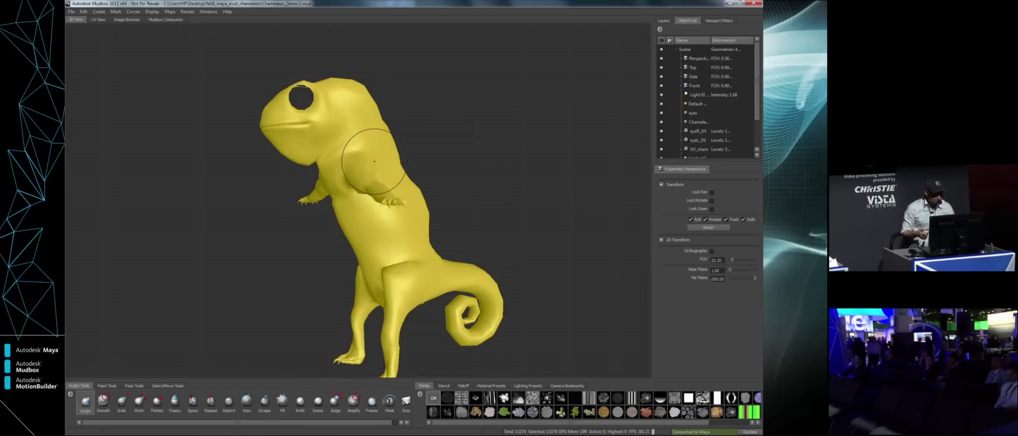
key("shift+d")
key("shift+d")
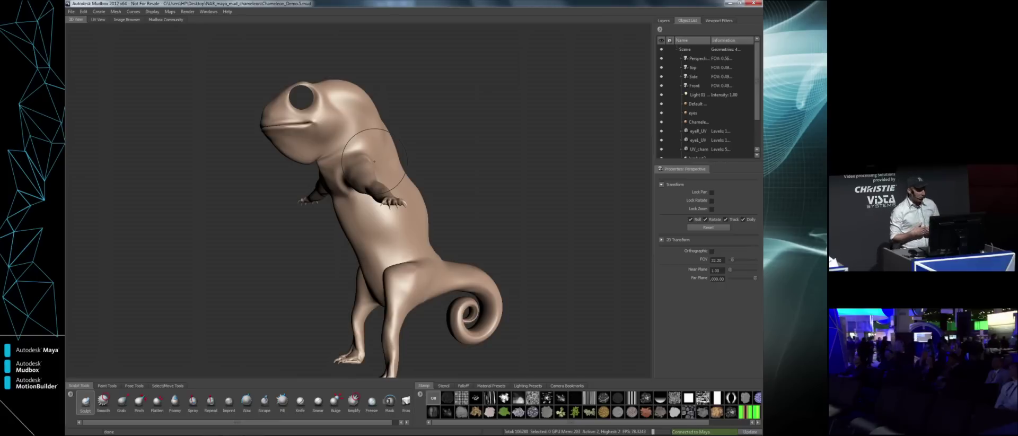
Bring up the paint tools and assign the golden, rocky-looking stamp image to the active brush.
left_click(106, 386)
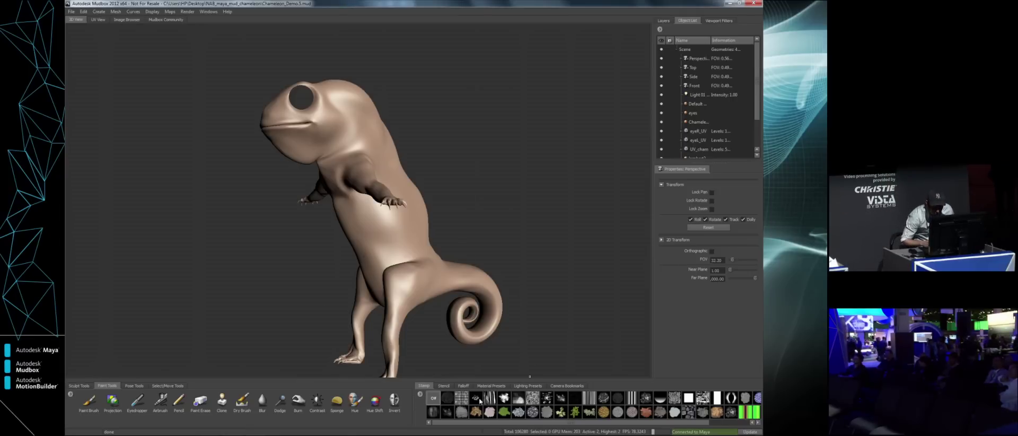
left_click(474, 412)
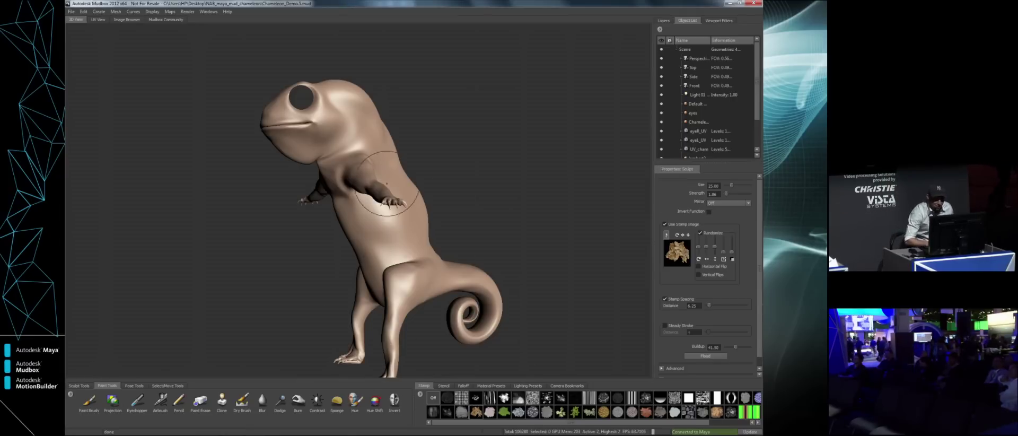
mouse_move(387, 223)
left_mouse_down("alt")
mouse_move(401, 209)
mouse_move(381, 155)
left_mouse_up("alt")
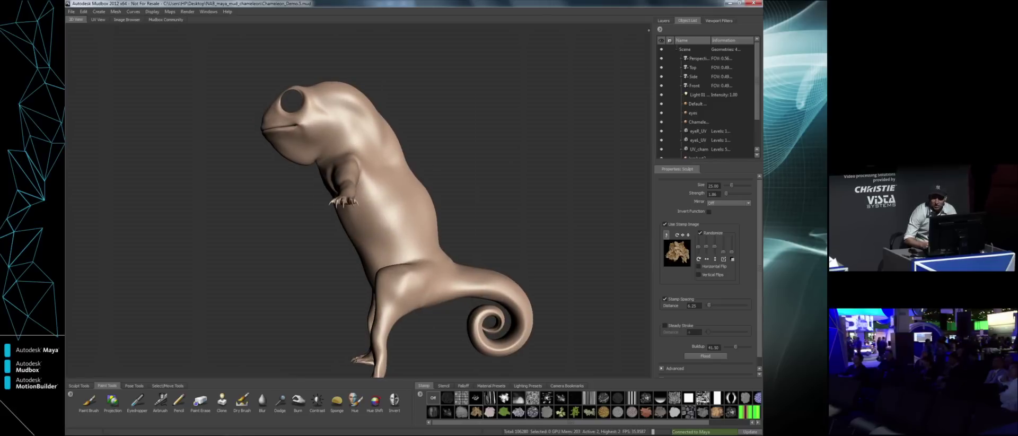
Create a new paint layer on the Diffuse channel, saved as a Ptex file.
left_click(663, 20)
left_click(713, 30)
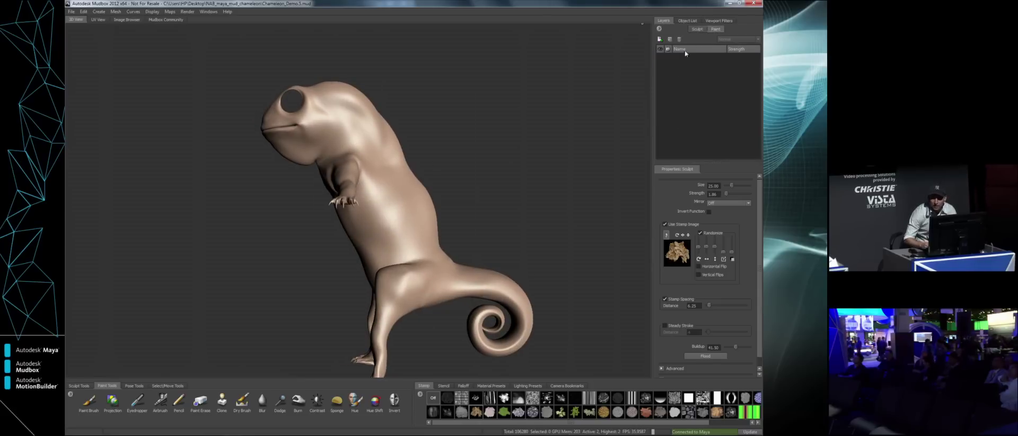
left_click(669, 40)
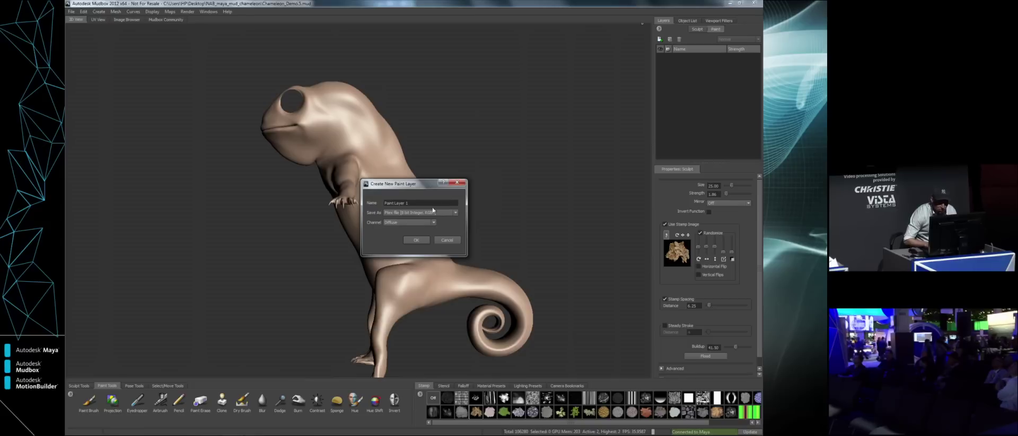
left_click(450, 212)
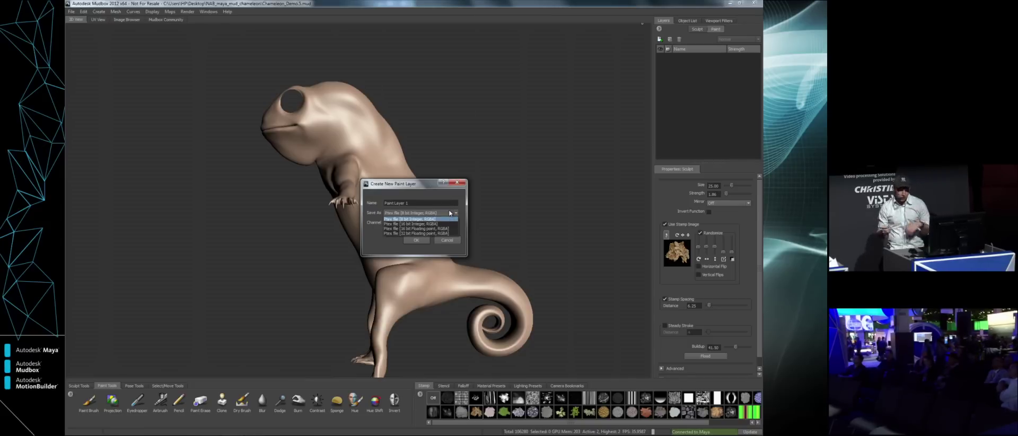
left_click(401, 223)
left_click(416, 240)
left_click_drag(398, 201, 398, 201, "alt")
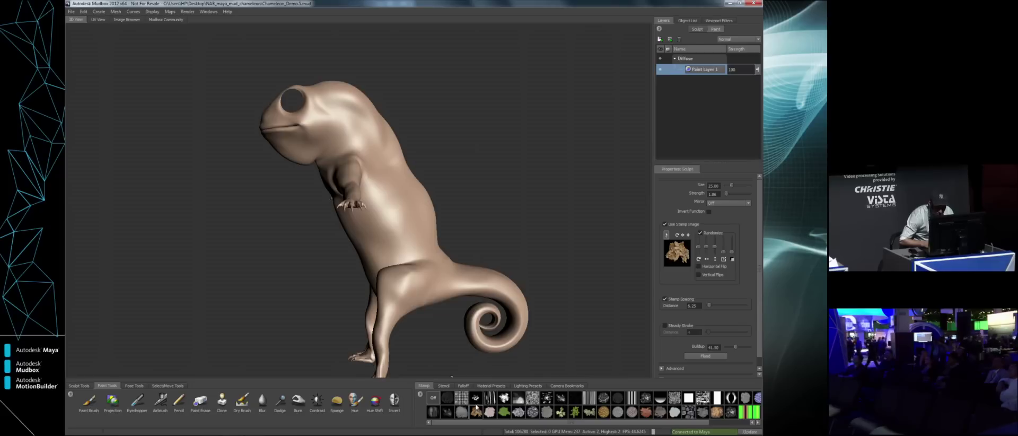
Paint red stamped strokes on the chameleon's flank with the Paint Brush.
left_click(90, 401)
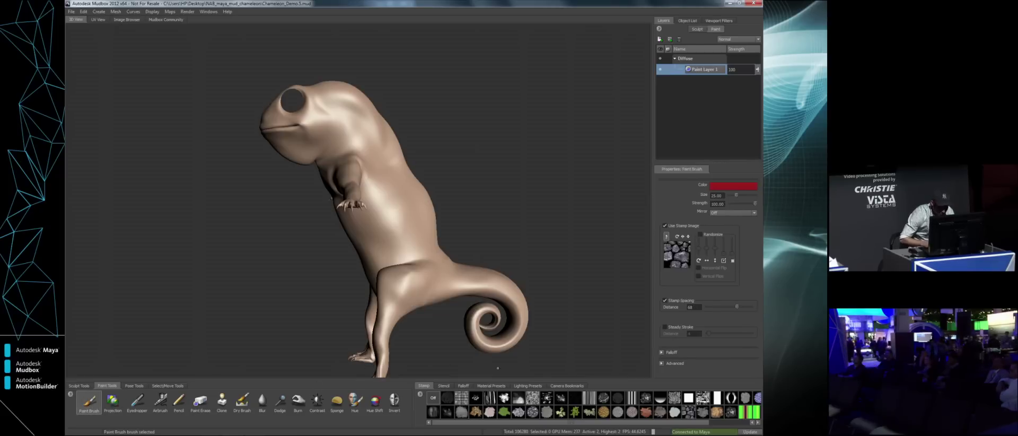
left_click_drag(385, 171, 415, 251)
mouse_move(404, 207)
left_mouse_down("alt")
mouse_move(387, 206)
mouse_move(421, 245)
mouse_move(384, 244)
mouse_move(393, 258)
left_mouse_up("alt")
left_click_drag(402, 235, 401, 225, "alt")
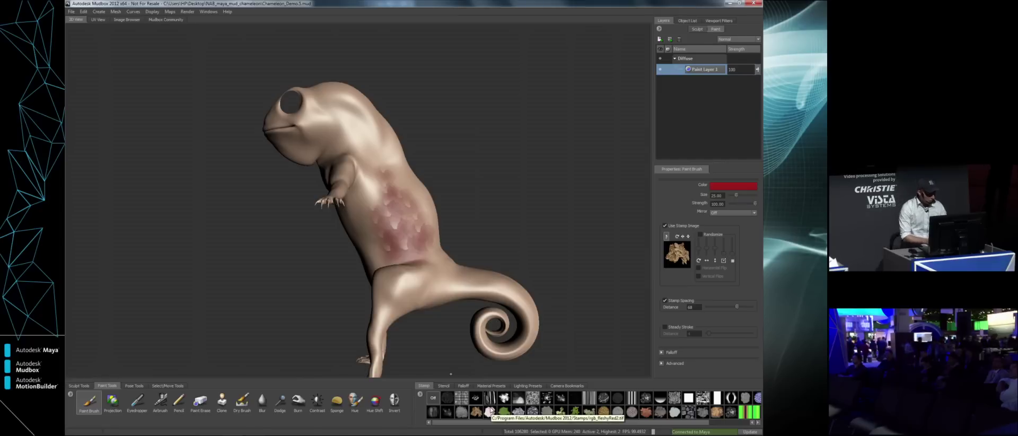
Undo the red test strokes on the chameleon's flank.
key("ctrl+z")
key("ctrl+z")
key("ctrl+z")
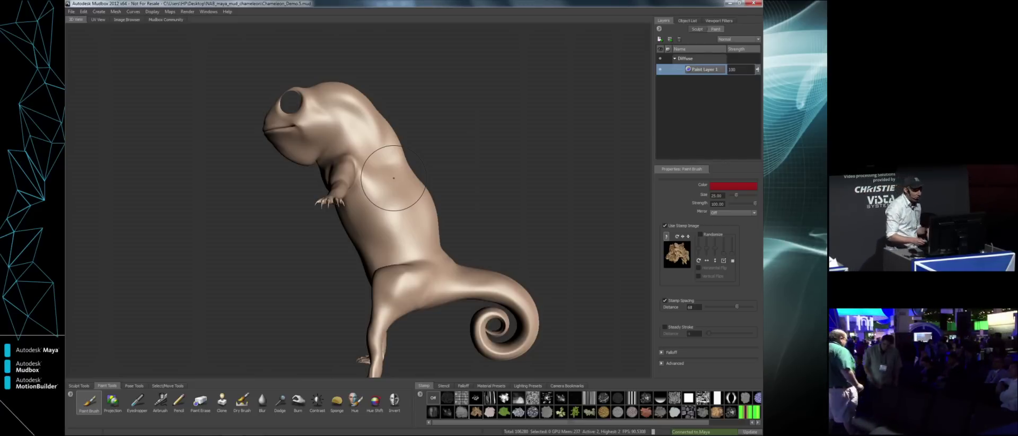
Open the photo veiled_chameleon.jpg from the bookmarked Stencils folder in the Image Browser.
left_click(126, 19)
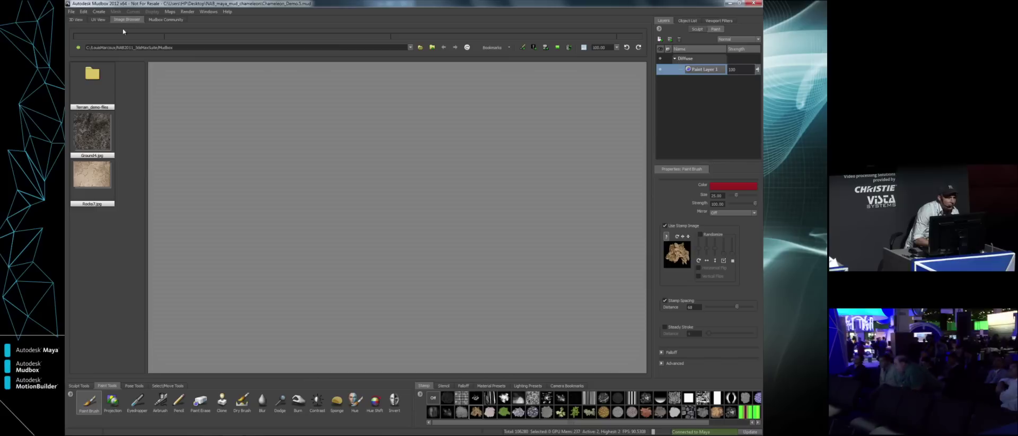
left_click(506, 48)
left_click(504, 77)
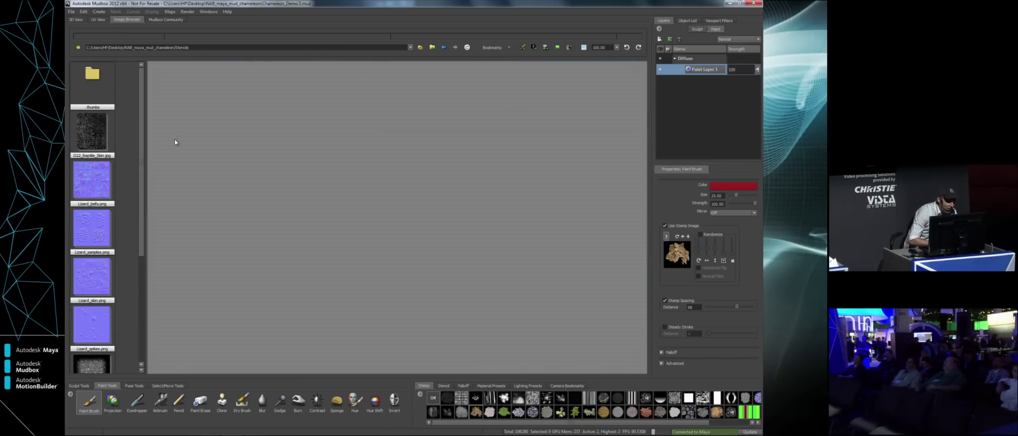
scroll(108, 321, "down", 5)
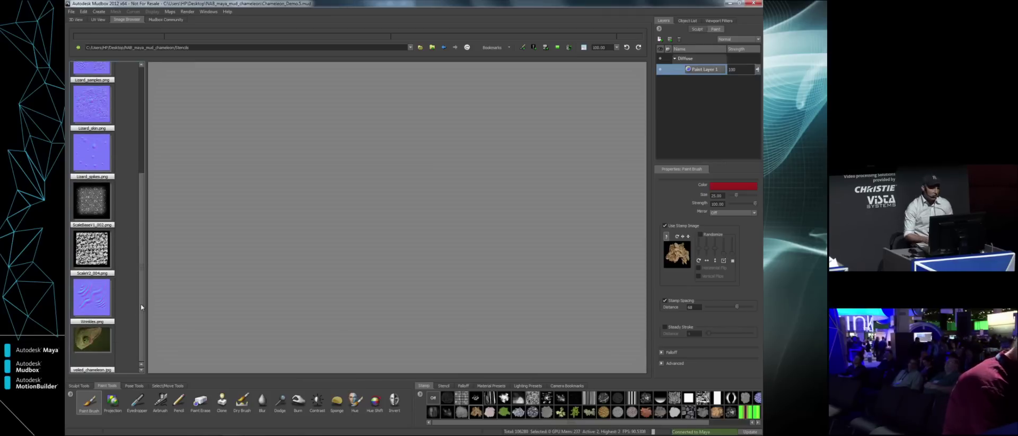
left_click(108, 331)
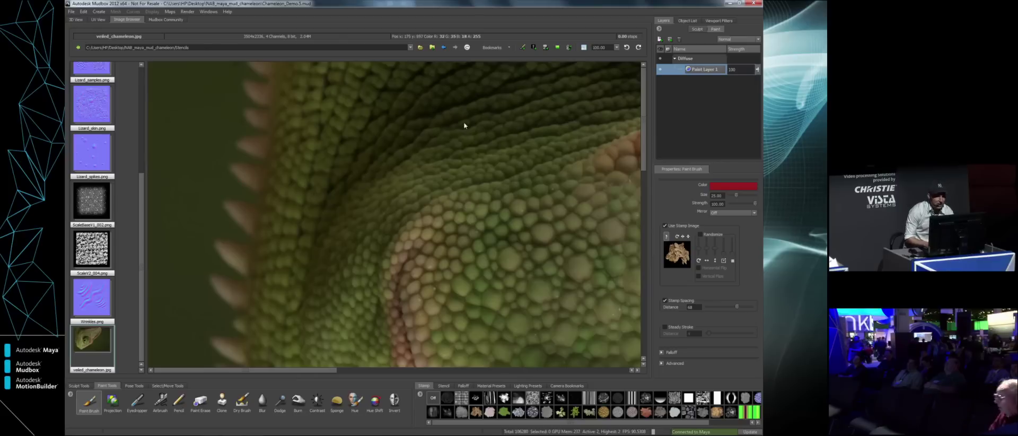
Set the chameleon photo as the stencil, flip it horizontally, and choose the Projection brush in the 3D view.
left_click(524, 48)
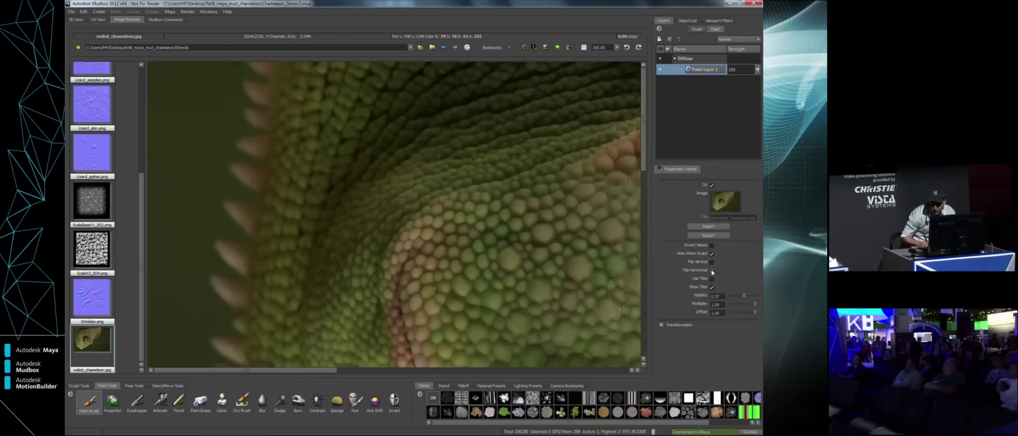
left_click(76, 20)
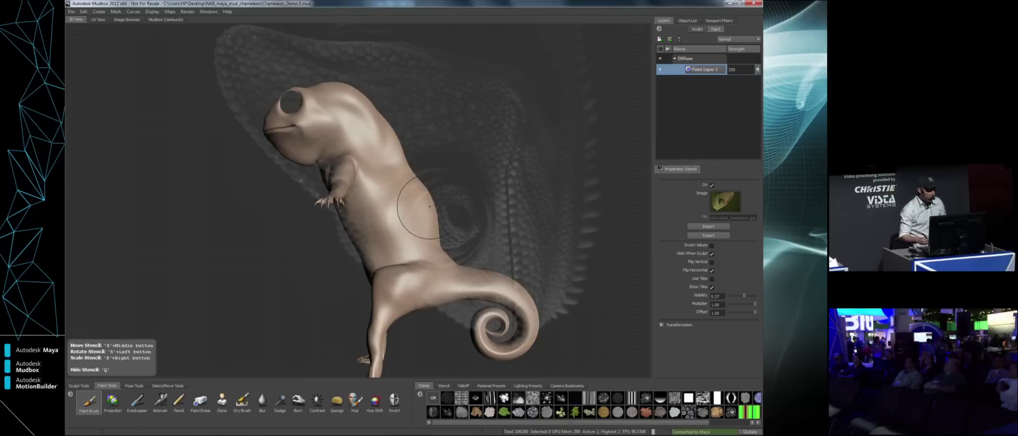
left_click(112, 401)
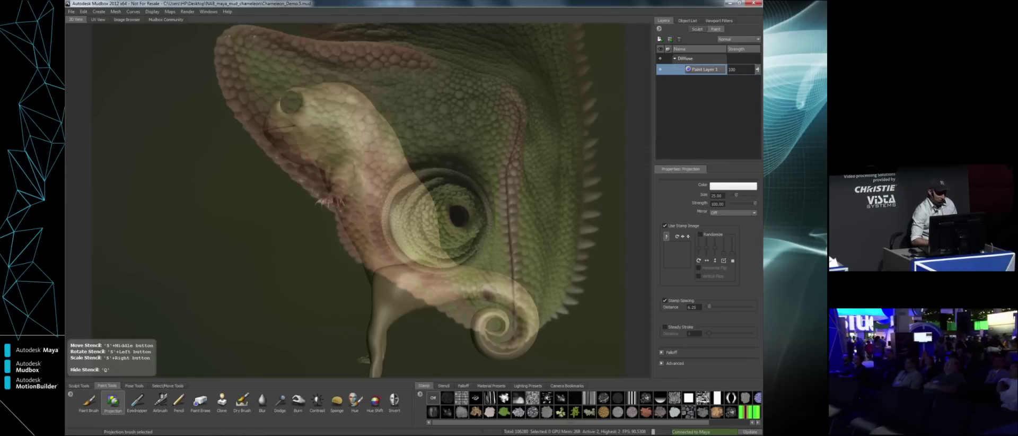
Move, scale and rotate the stencil so the photo's eye and mouth line up with the chameleon model's head.
middle_click_drag(443, 171, 384, 155)
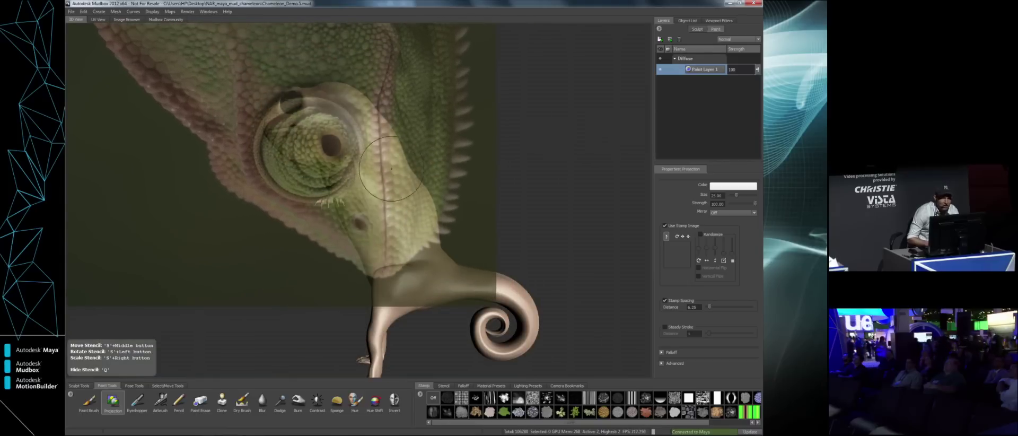
key("s")
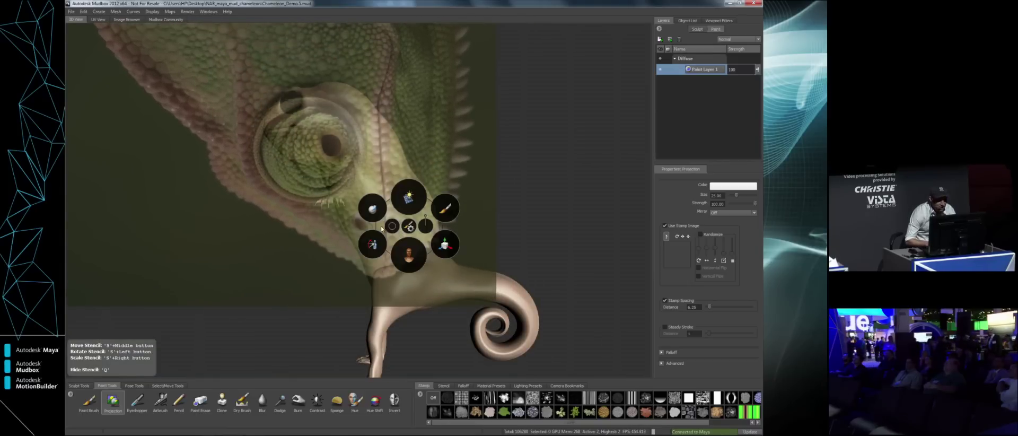
mouse_move(352, 197)
left_mouse_down("alt")
mouse_move(381, 250)
mouse_move(358, 228)
left_mouse_up("alt")
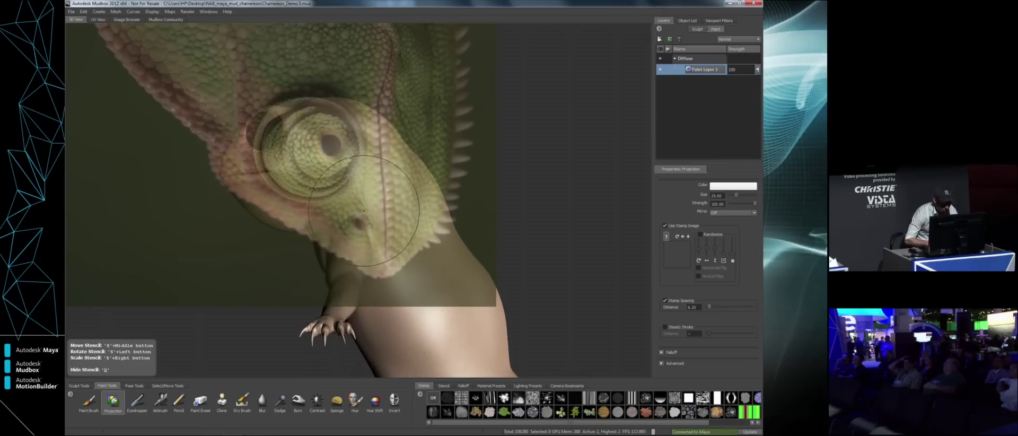
mouse_move(376, 206)
right_mouse_down()
mouse_move(405, 209)
mouse_move(334, 176)
right_mouse_up()
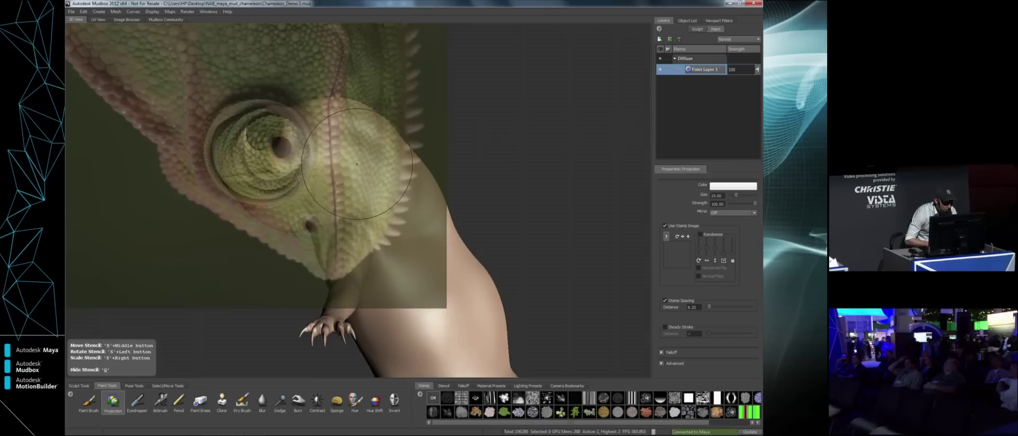
mouse_move(362, 164)
right_mouse_down()
mouse_move(374, 159)
mouse_move(347, 142)
right_mouse_up()
mouse_move(352, 137)
left_mouse_down()
mouse_move(278, 247)
mouse_move(371, 174)
left_mouse_up()
right_click_drag(371, 174, 331, 122)
mouse_move(332, 121)
left_mouse_down()
mouse_move(321, 146)
mouse_move(342, 175)
left_mouse_up()
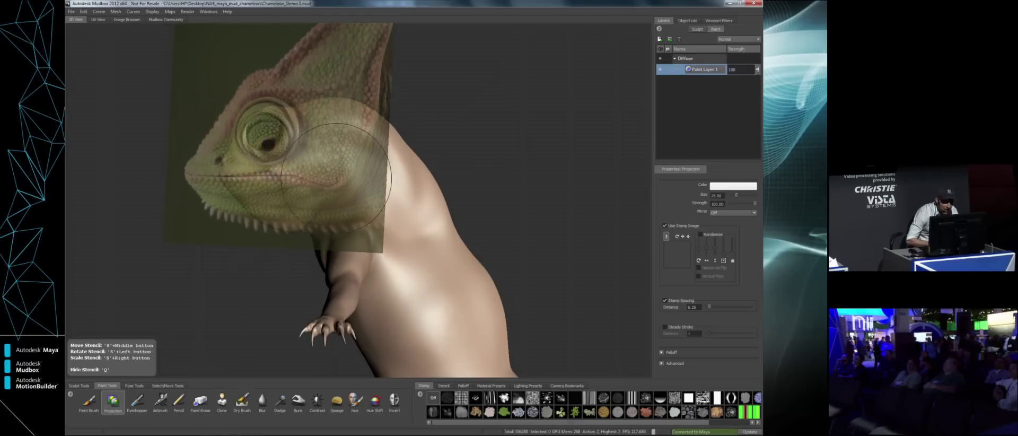
Project the photo's skin texture onto the side of the head with the stencil hidden, and show the stencil again.
key("q")
mouse_move(270, 159)
left_mouse_down()
mouse_move(328, 159)
mouse_move(302, 132)
mouse_move(254, 175)
mouse_move(318, 122)
mouse_move(345, 159)
mouse_move(275, 207)
left_mouse_up()
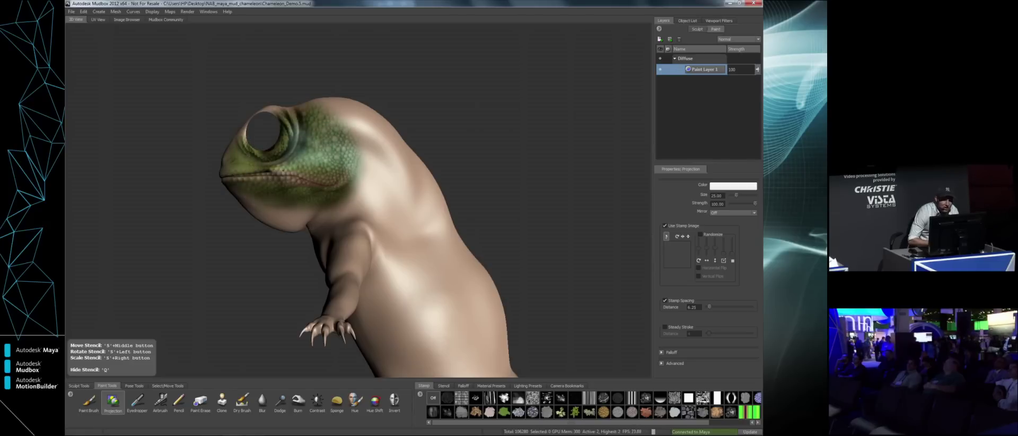
key("q")
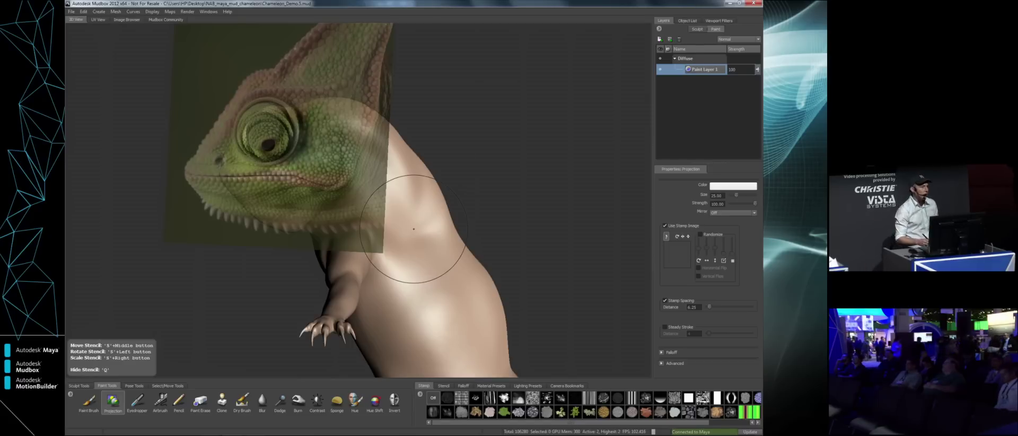
Set the image ScaleBaseV1_002.png from the Image Browser as the stencil and return to the 3D view.
left_click(127, 20)
left_click(95, 211)
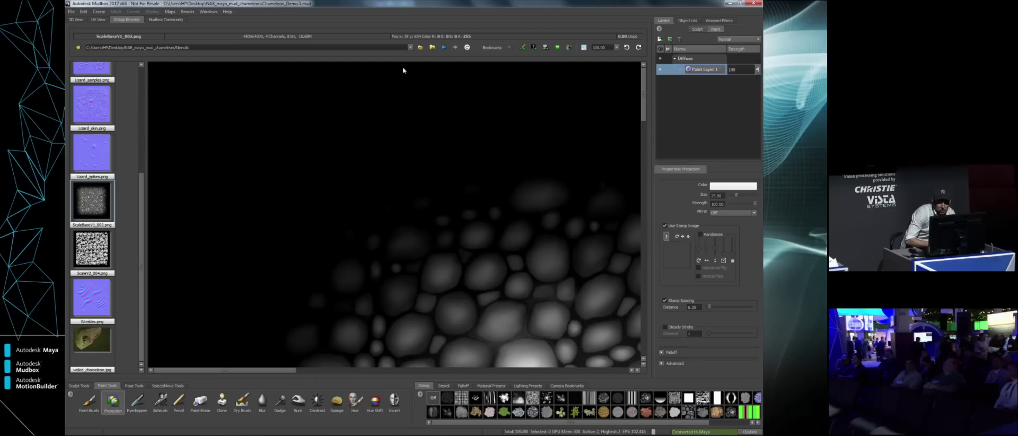
left_click(534, 47)
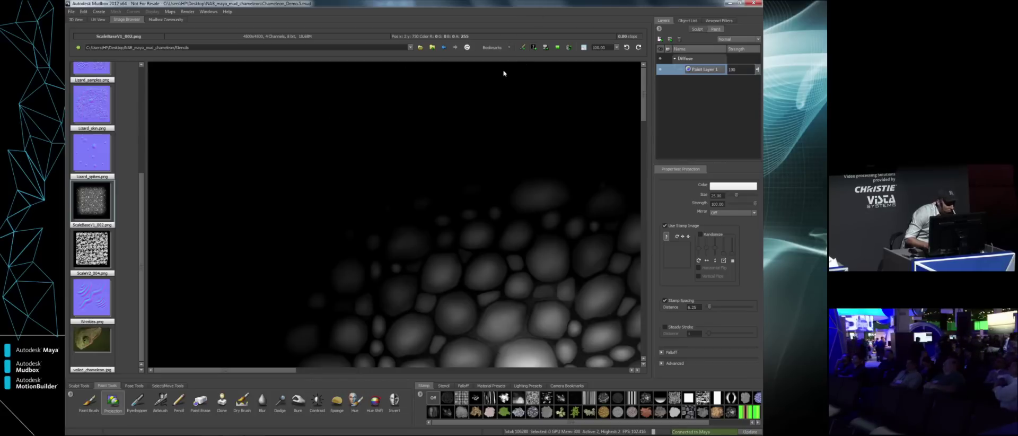
left_click(77, 20)
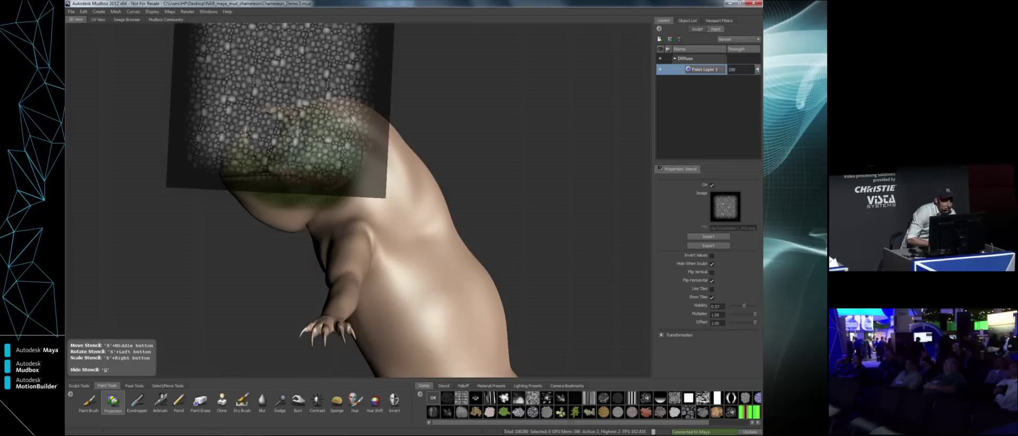
Move the scale stencil off the head and place it over the chameleon's shoulder and front body.
key("q")
key("q")
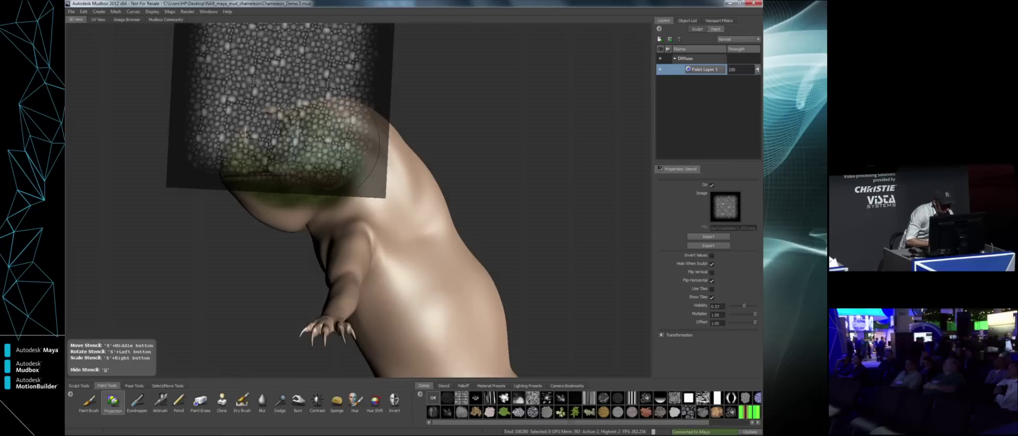
middle_click_drag(322, 133, 443, 290)
middle_click_drag(424, 254, 428, 255)
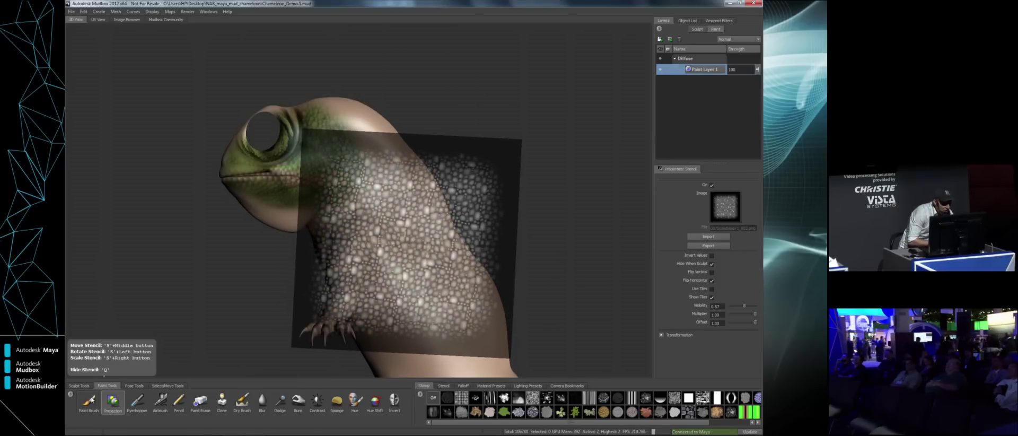
Sample a green skin colour from the head with the Eyedropper and paint scales through the stencil onto the body with the Paint Brush.
left_click(89, 401)
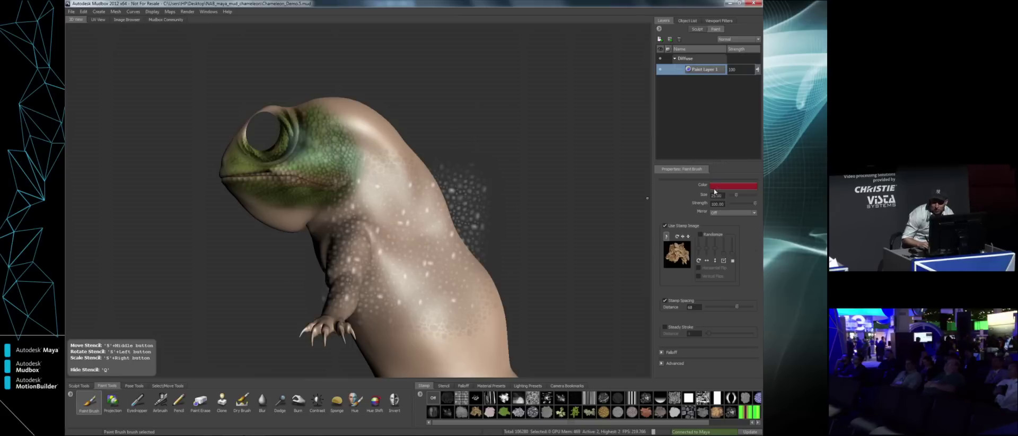
left_click(138, 401)
left_click(328, 159)
left_click(81, 406)
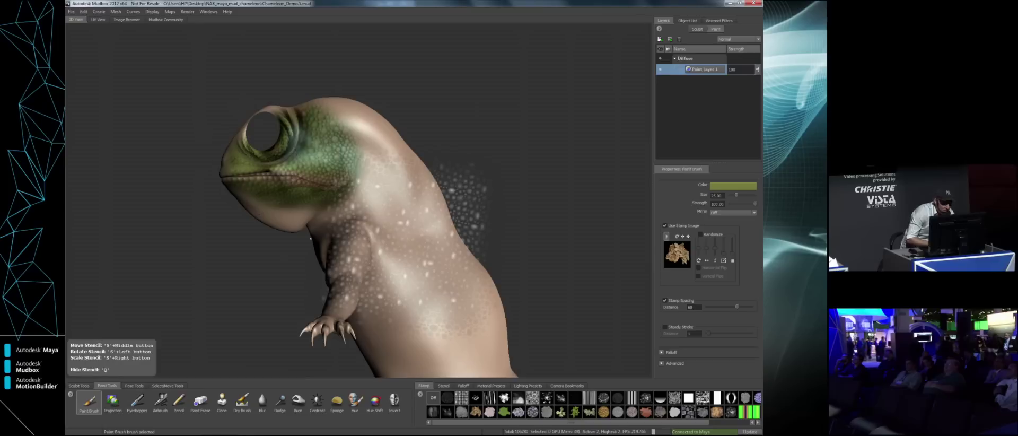
mouse_move(384, 241)
left_mouse_down()
mouse_move(405, 267)
mouse_move(439, 262)
mouse_move(374, 203)
mouse_move(419, 292)
mouse_move(422, 218)
mouse_move(395, 198)
left_mouse_up()
left_click_drag(413, 288, 376, 273)
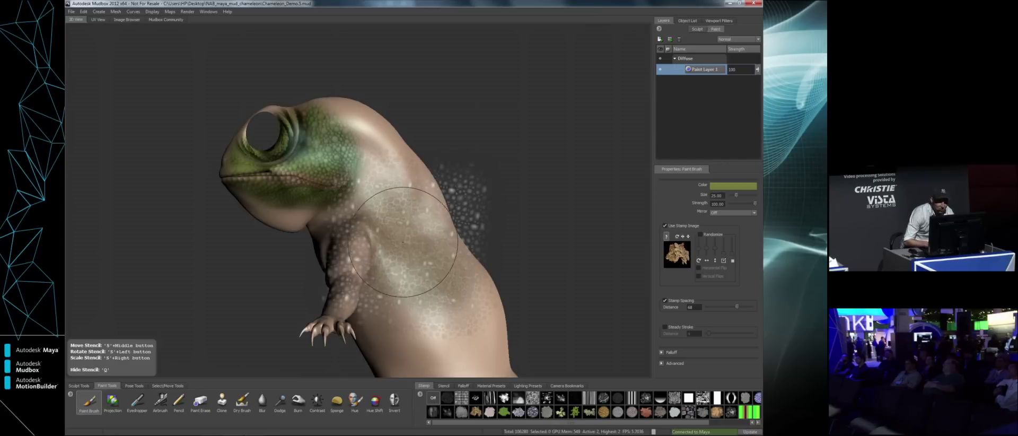
Delete the partly painted chameleon model from the scene and hide the stencil.
right_click(389, 229)
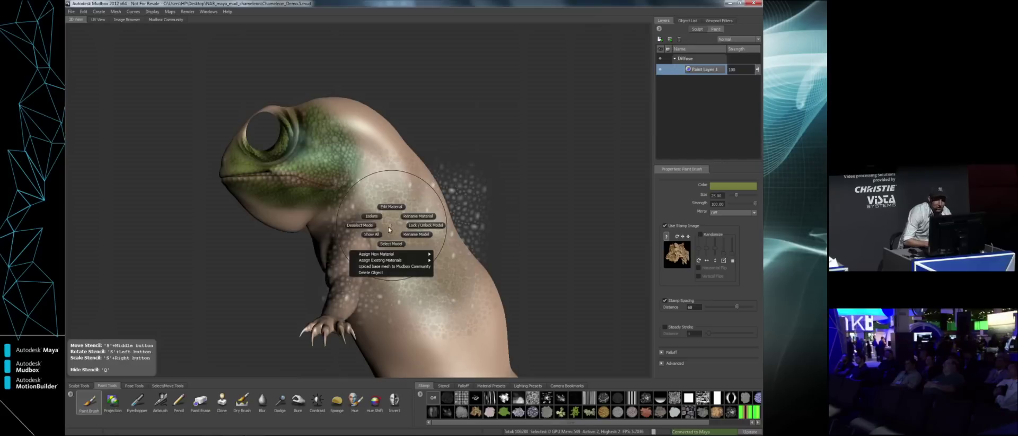
left_click(388, 274)
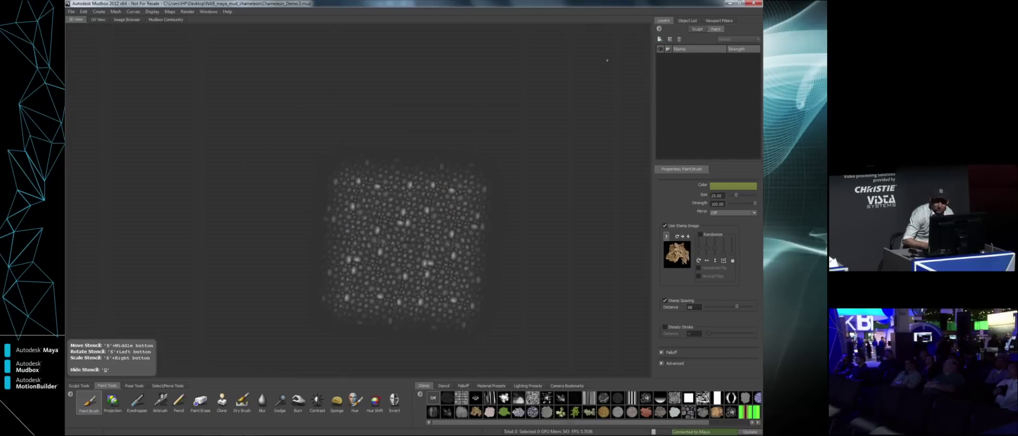
key("q")
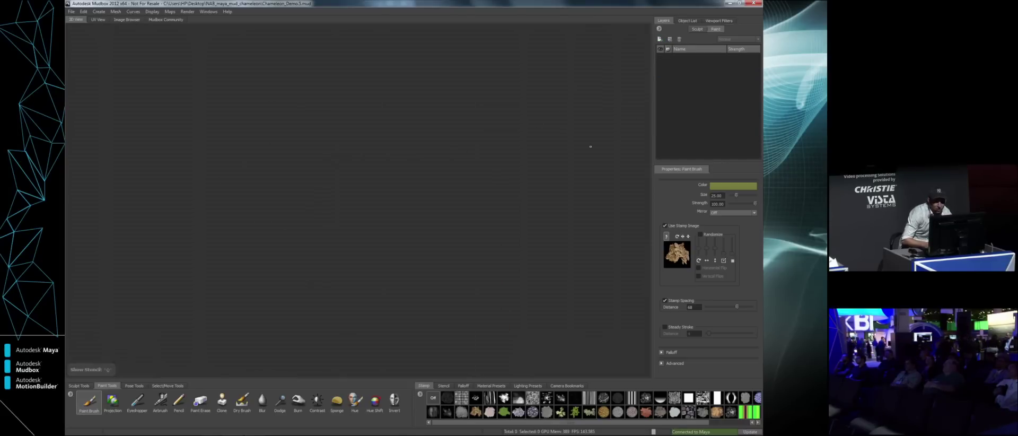
Show the hidden, finished chameleon by making the UV_cham body and eyeL_UV meshes visible.
left_click(688, 21)
scroll(754, 126, "down", 1)
left_click(661, 122)
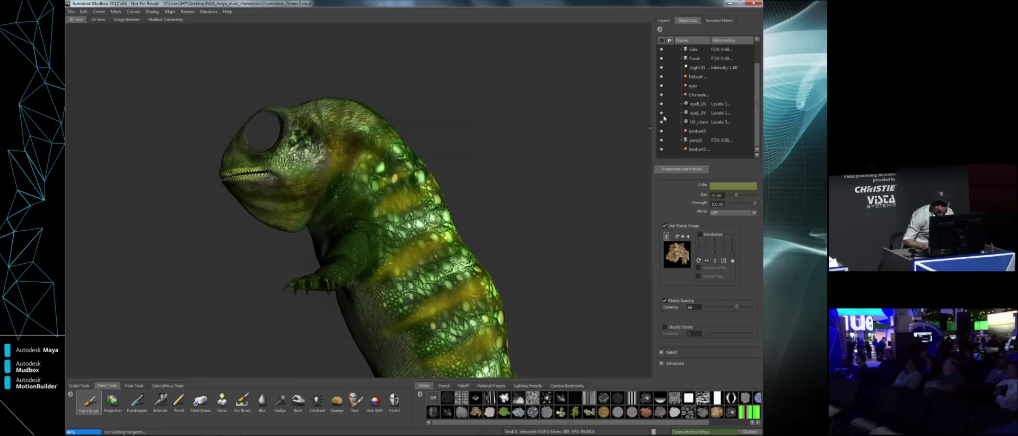
left_click(661, 113)
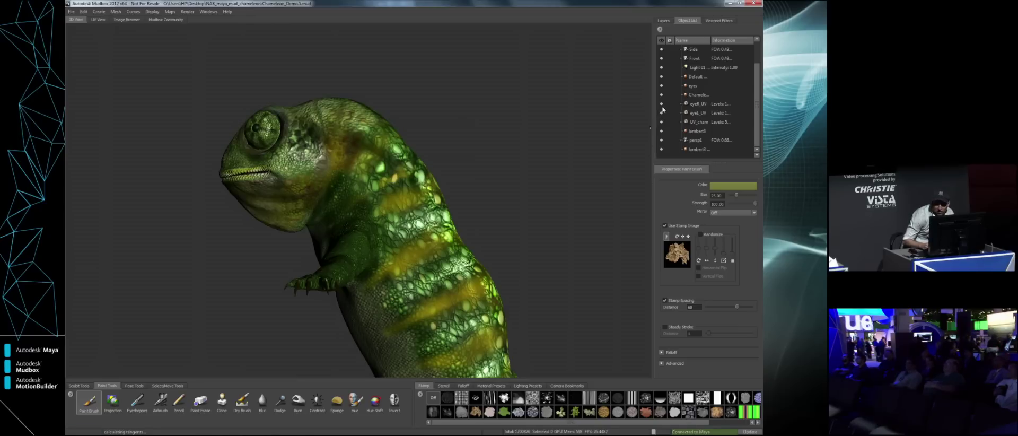
mouse_move(576, 155)
left_mouse_down("alt")
mouse_move(488, 159)
mouse_move(588, 154)
left_mouse_up("alt")
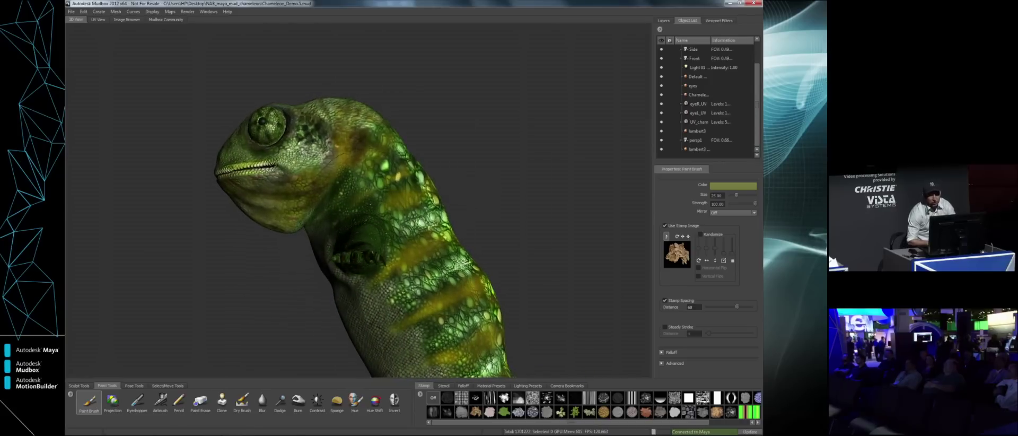
Inspect the finished model's Diffuse paint layers by hiding the eye, stripe, Stomach_Legs and Body layers one by one and showing them again.
left_click(665, 21)
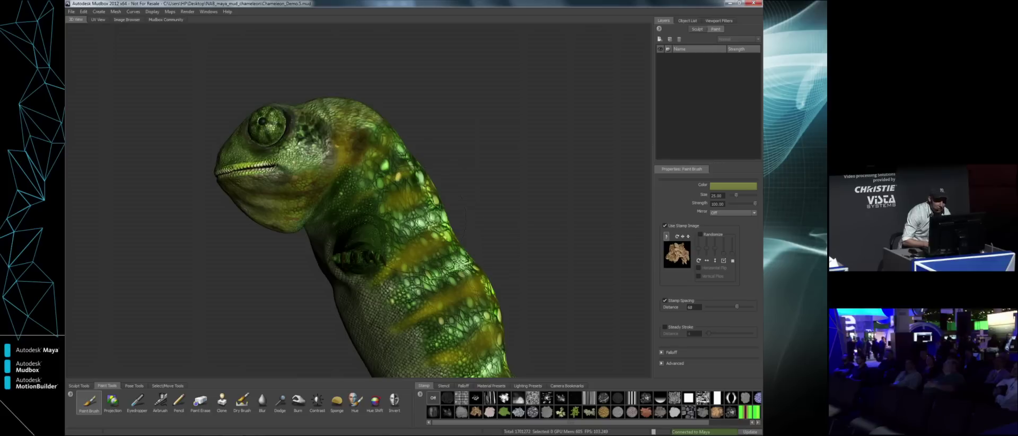
mouse_move(419, 228)
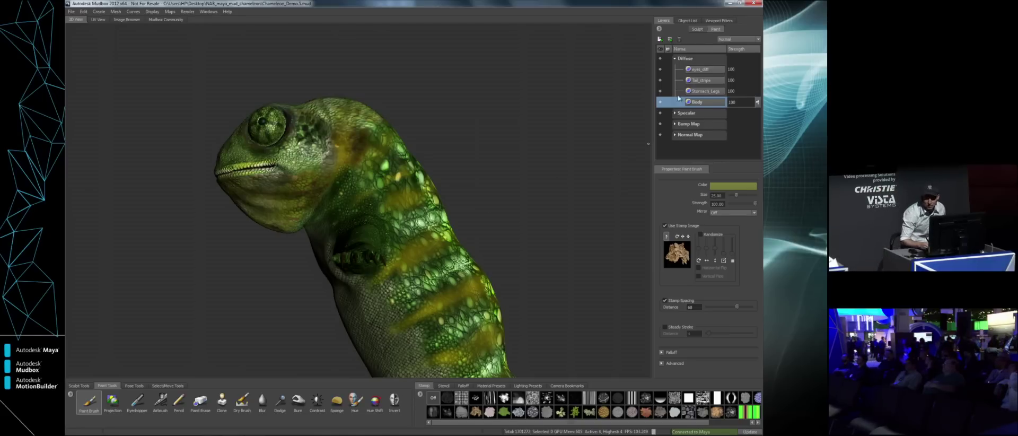
left_click(660, 69)
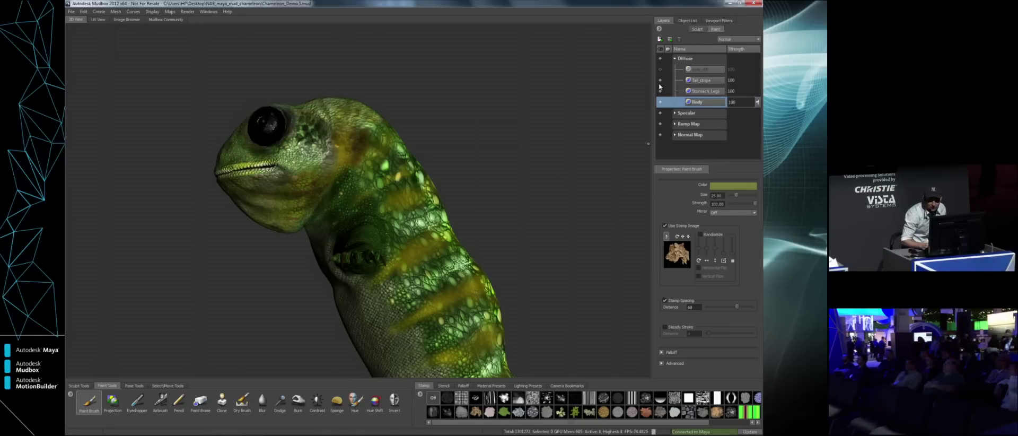
left_click(660, 80)
left_click(660, 91)
left_click(660, 101)
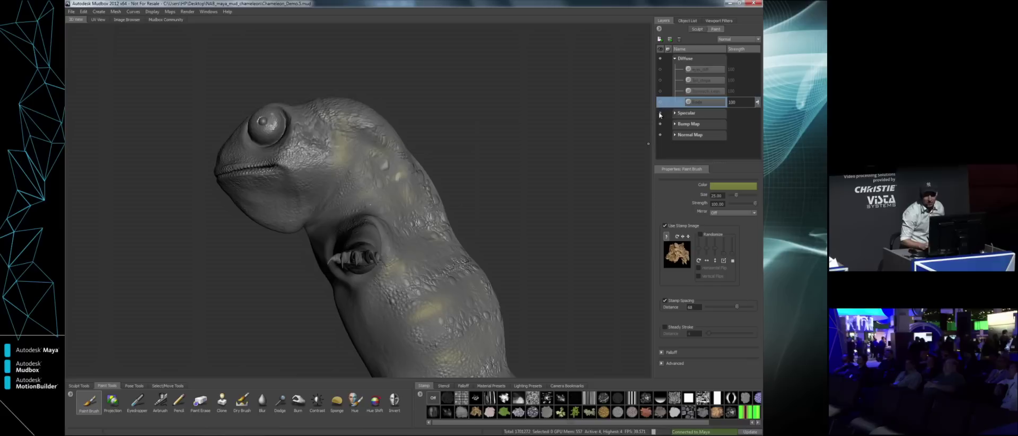
left_click(660, 102)
left_click(660, 91)
left_click(660, 80)
left_click(660, 68)
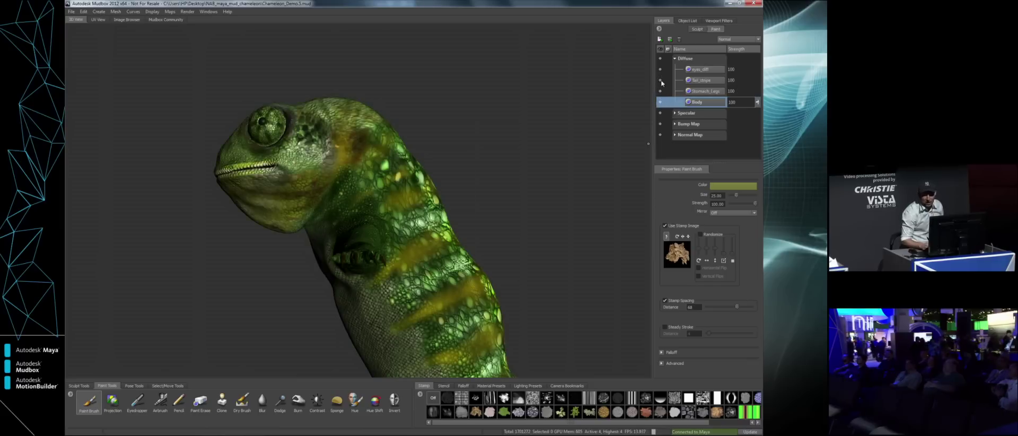
Review the blend modes available for the Stomach_Legs paint layer and keep it on Normal.
left_click(713, 92)
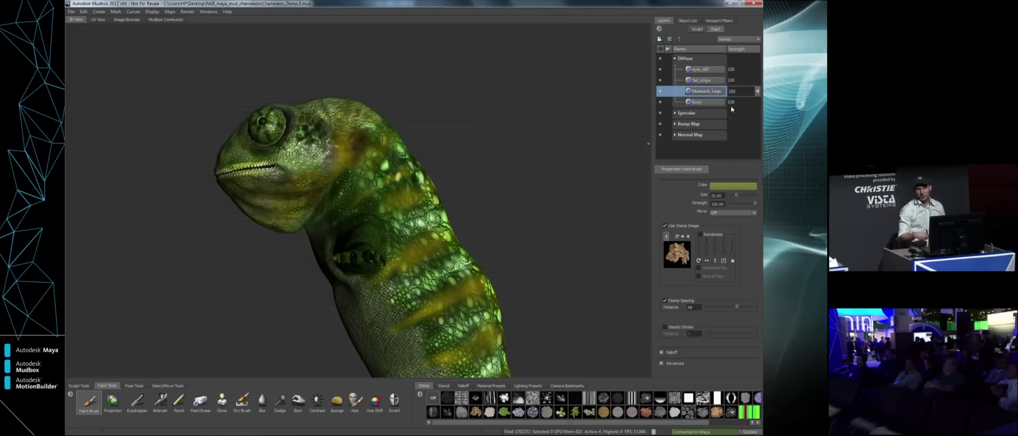
left_click(740, 40)
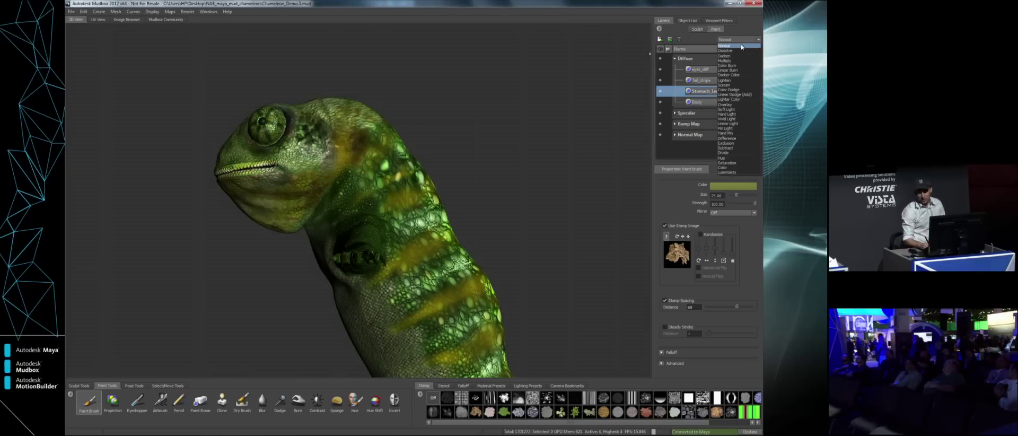
left_click(742, 46)
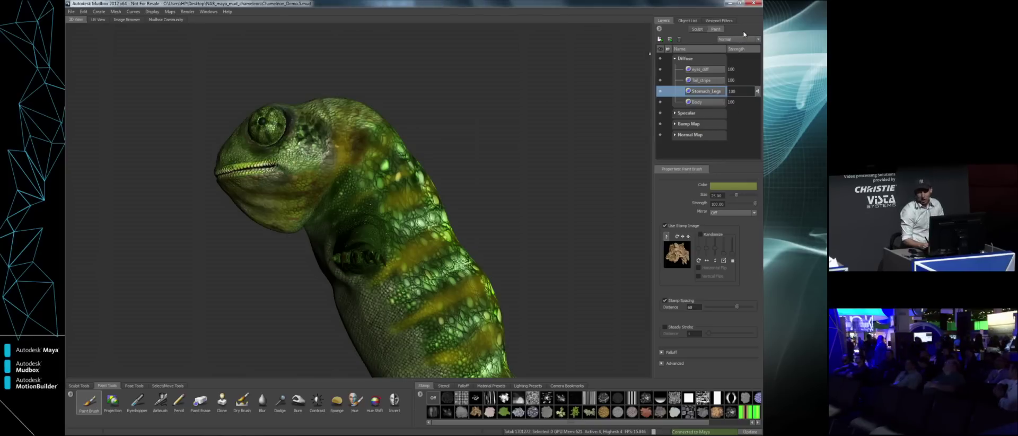
Hide the Diffuse, Specular, Bump Map and Normal Map channels and view the untextured head from the front side.
left_click(660, 59)
left_click(660, 112)
left_click(660, 124)
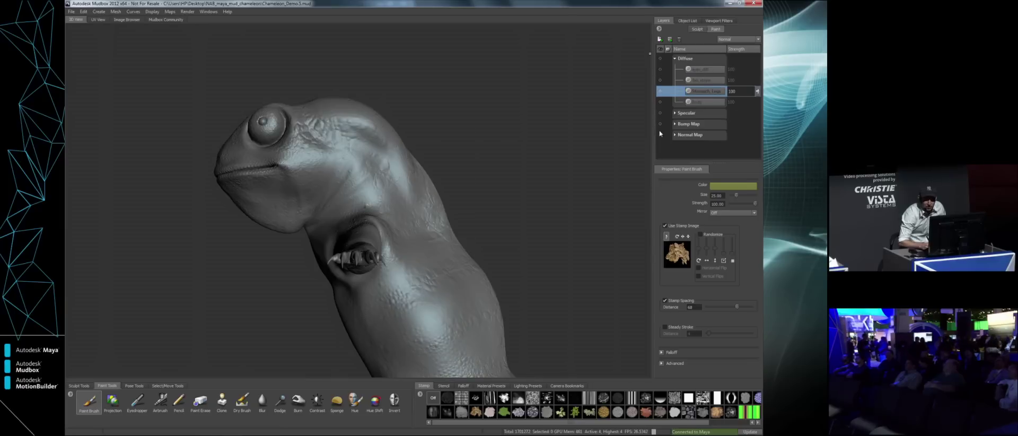
left_click(660, 135)
left_click_drag(467, 194, 405, 196, "alt")
middle_click_drag(405, 197, 428, 183, "alt")
right_click_drag(427, 184, 443, 181, "alt")
middle_click_drag(395, 184, 394, 208, "alt")
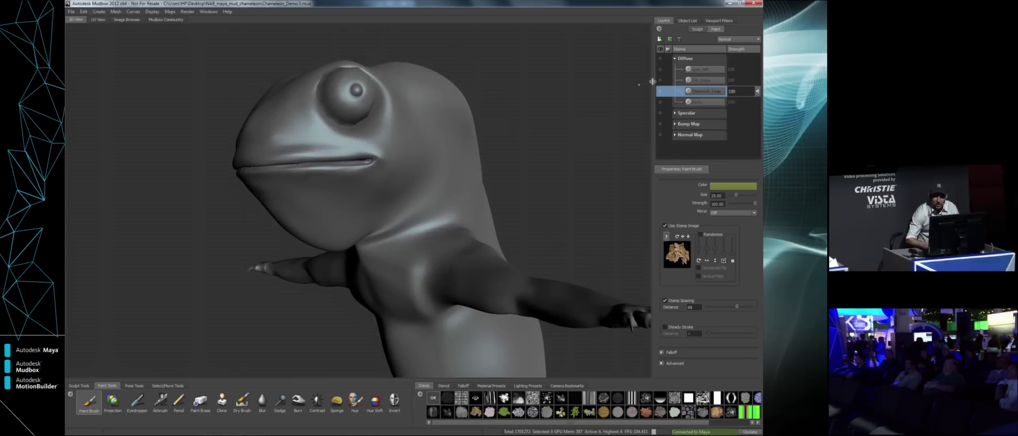
Show the Scales and Wrinkles sculpt layers on the chameleon.
left_click(696, 30)
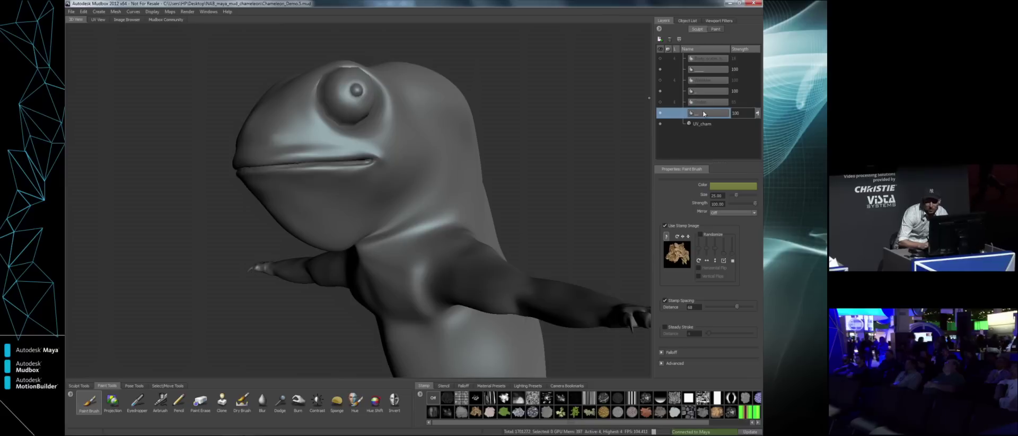
left_click(660, 102)
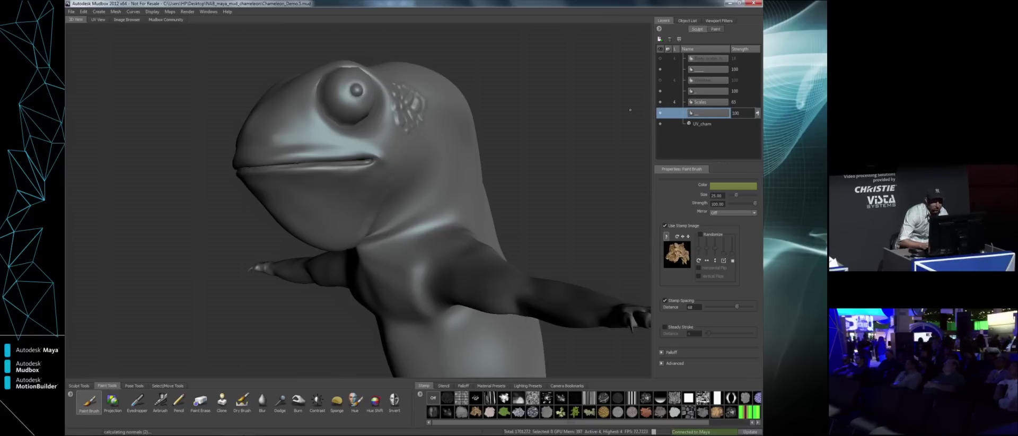
left_click_drag(468, 214, 609, 126, "alt")
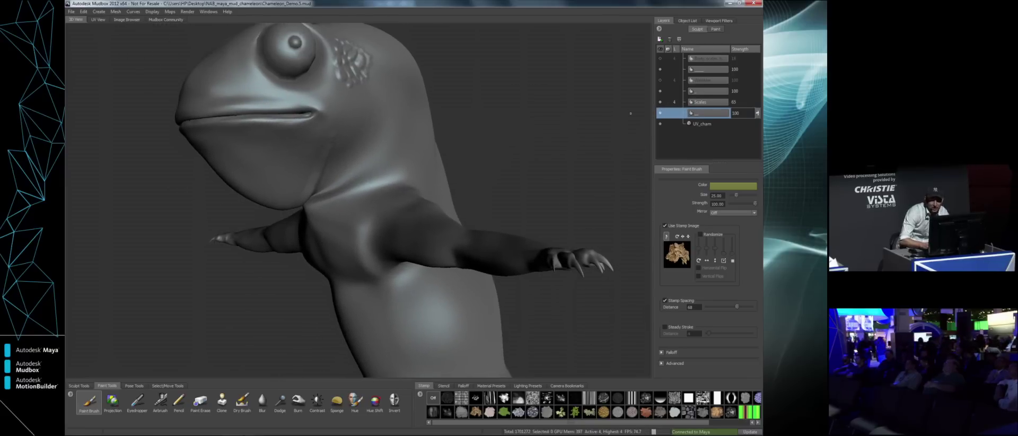
left_click(659, 81)
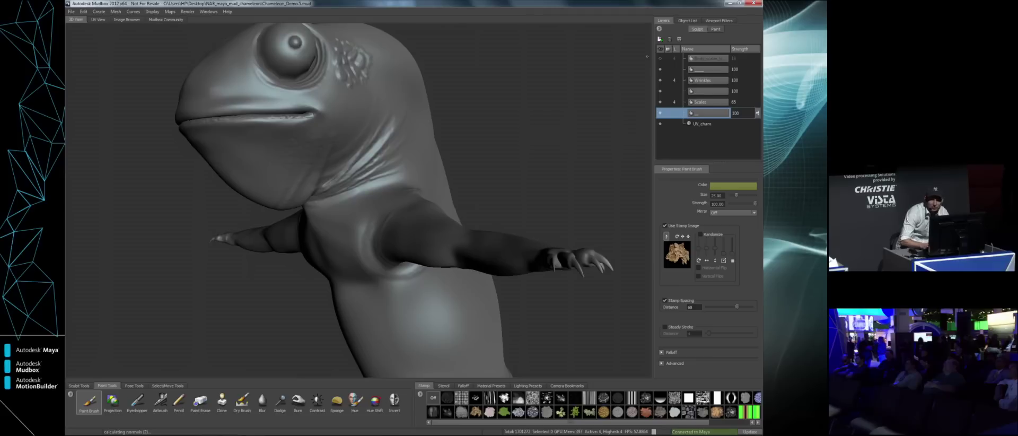
left_click_drag(631, 74, 649, 93, "alt")
left_click(660, 59)
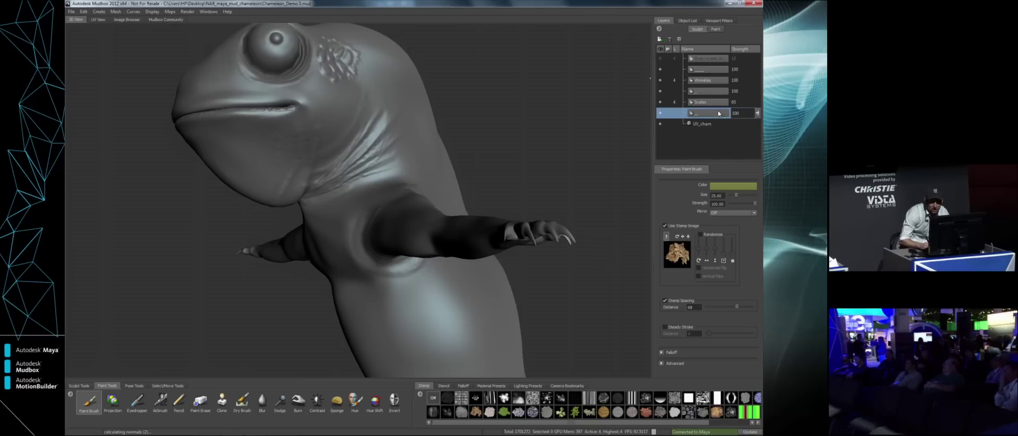
Set ScaleBaseV1_002.png as the stencil again, switch to the sculpting brushes, and position the stencil on the body behind the front leg.
middle_click_drag(471, 228, 392, 218, "alt")
mouse_move(367, 269)
left_mouse_down("alt")
mouse_move(303, 273)
mouse_move(400, 270)
left_mouse_up("alt")
right_click_drag(401, 270, 430, 268, "alt")
middle_click_drag(429, 267, 404, 265, "alt")
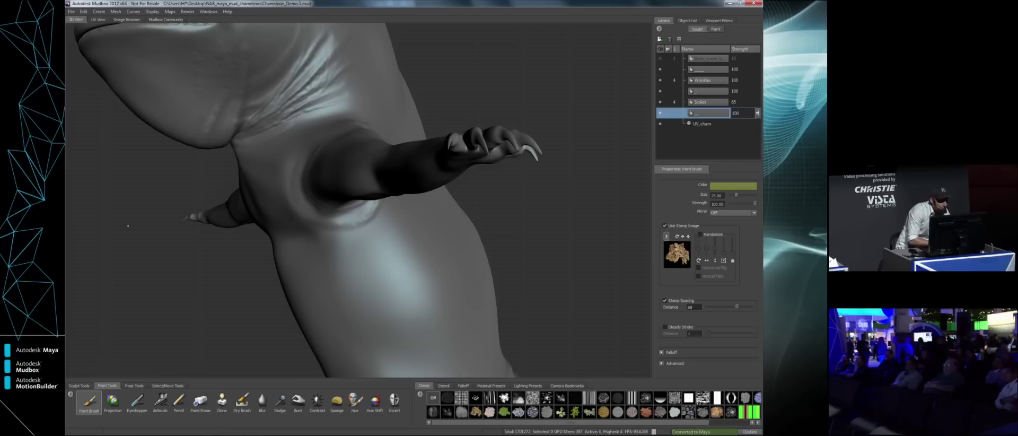
left_click(127, 19)
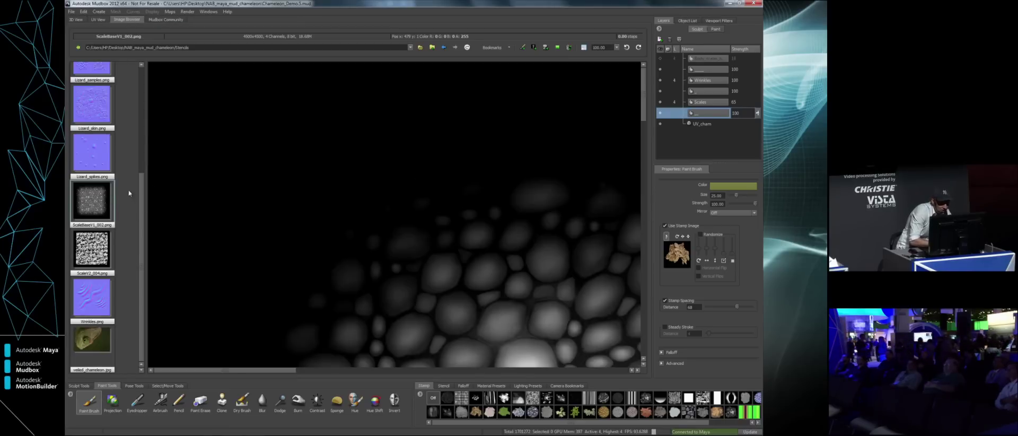
left_click(535, 47)
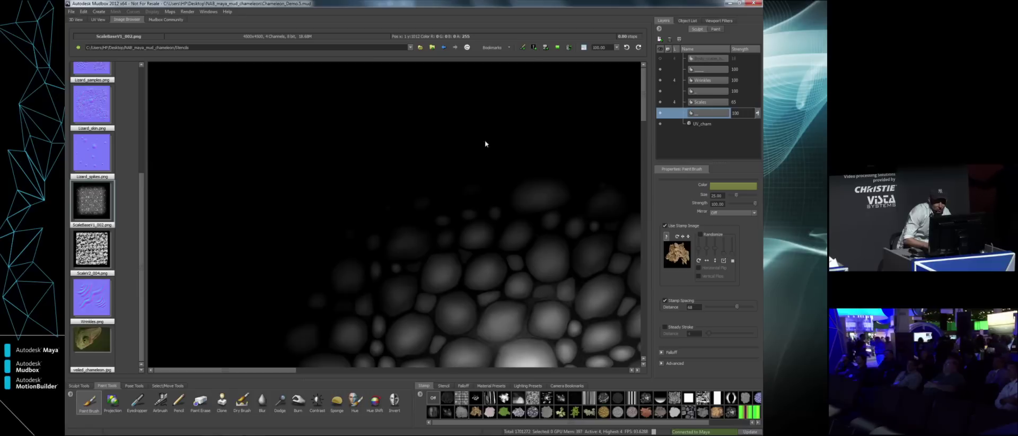
left_click(83, 384)
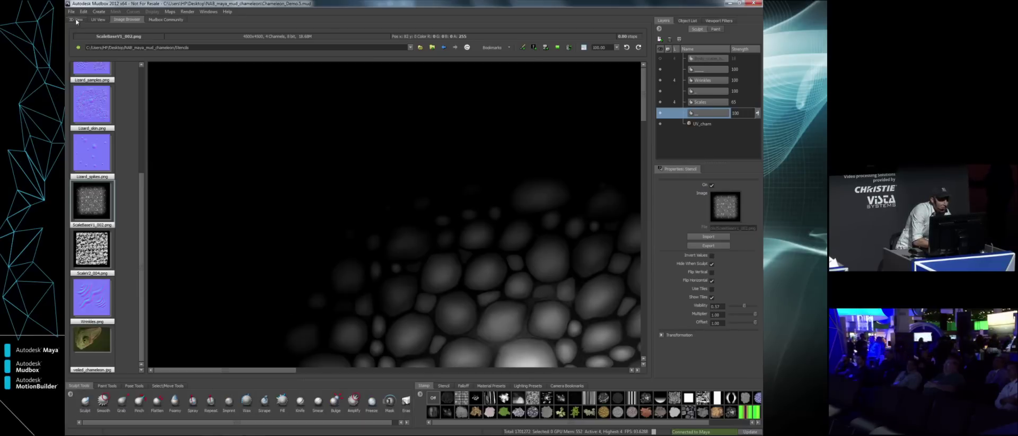
left_click(77, 20)
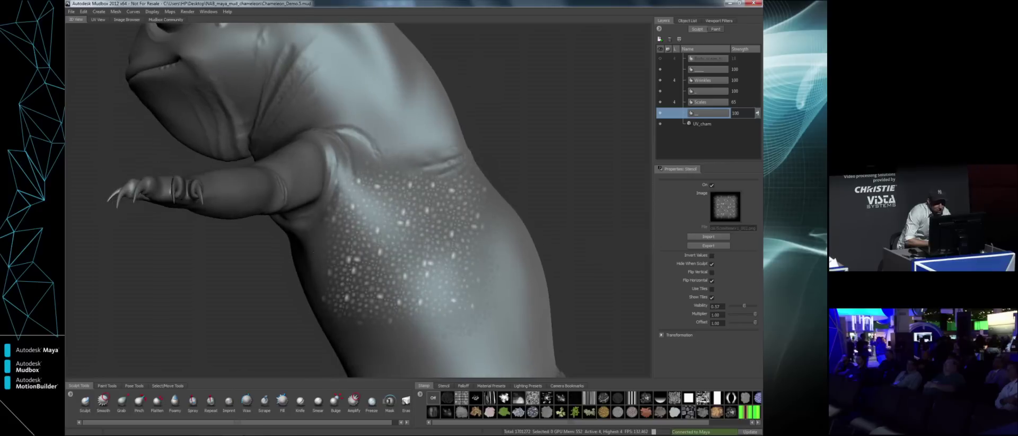
left_click_drag(313, 251, 319, 242, "alt")
mouse_move(466, 254)
middle_mouse_down()
mouse_move(474, 223)
mouse_move(466, 262)
middle_mouse_up()
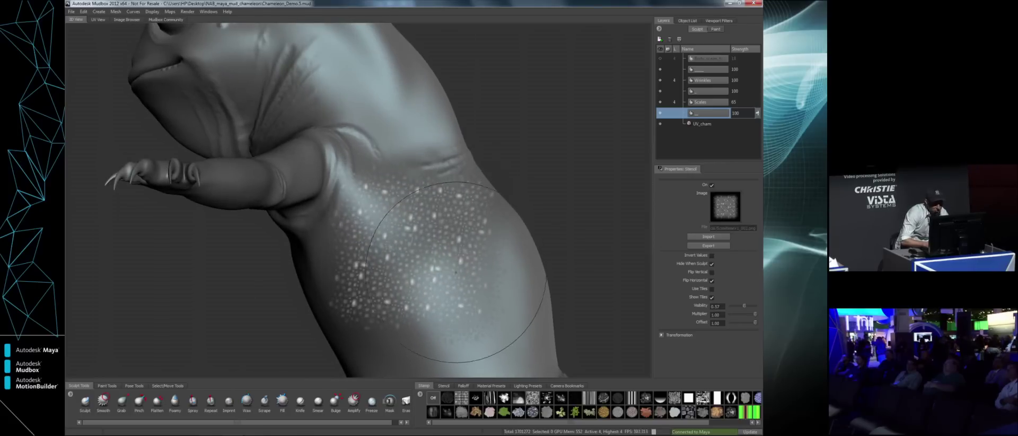
Enlarge the scale stencil and sculpt a patch of scales behind the front leg using the Sculpt brush without a stamp image.
right_click_drag(456, 269, 397, 344)
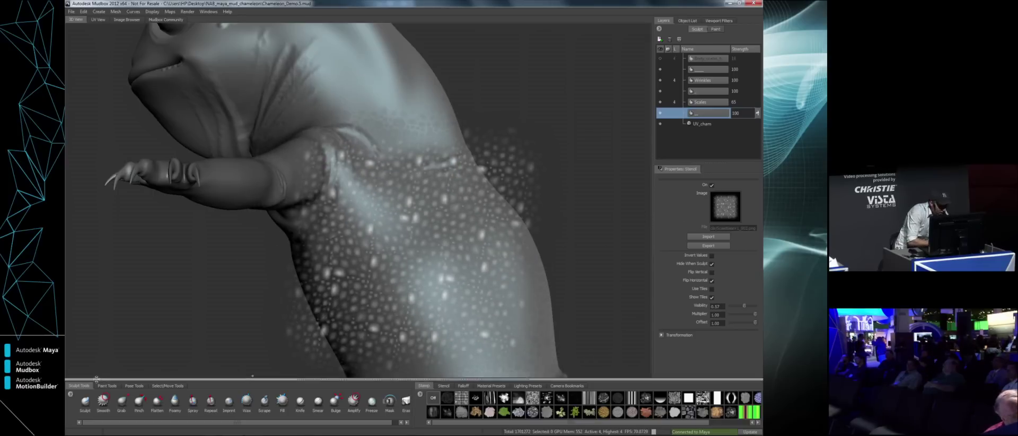
left_click(85, 402)
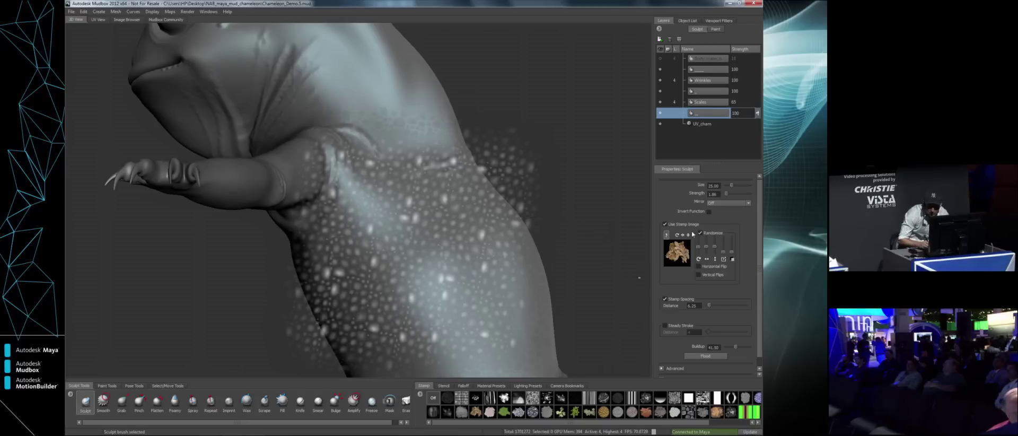
left_click(665, 224)
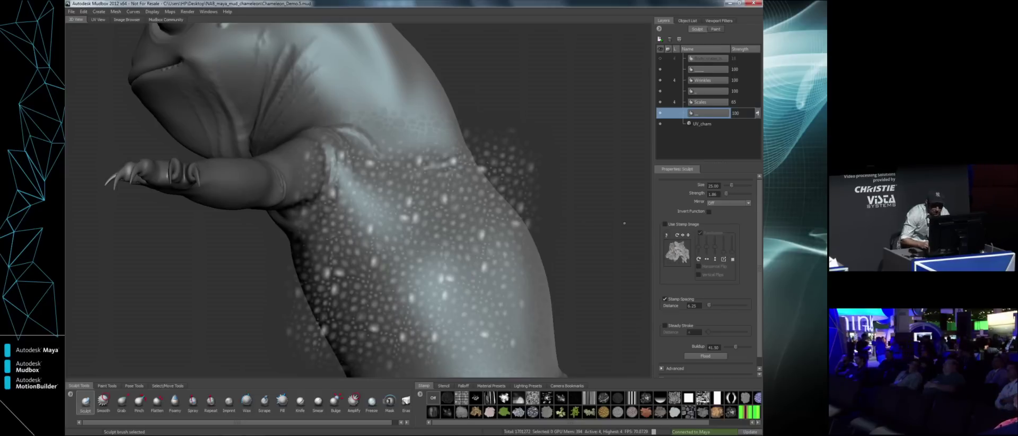
mouse_move(428, 269)
left_mouse_down()
mouse_move(421, 278)
mouse_move(464, 278)
left_mouse_up()
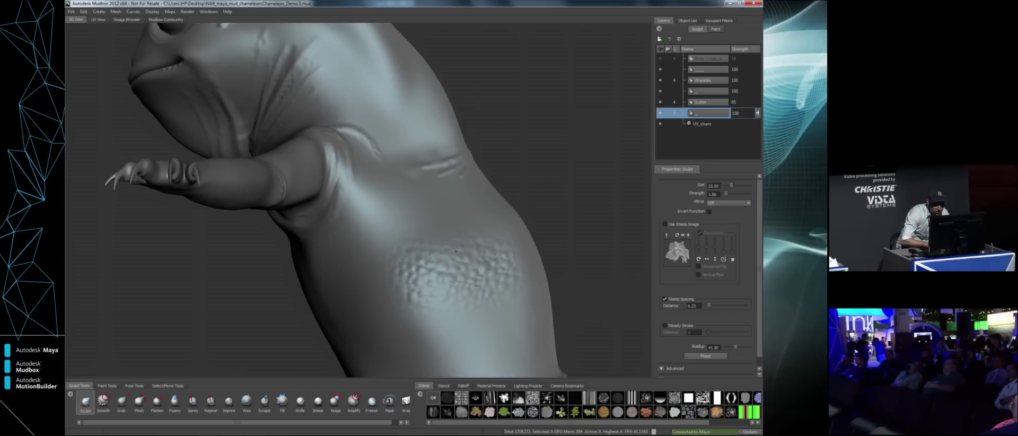
Turn on mirroring for the Sculpt brush and view the scale patch from the other side of the body.
left_click_drag(337, 294, 492, 259, "alt")
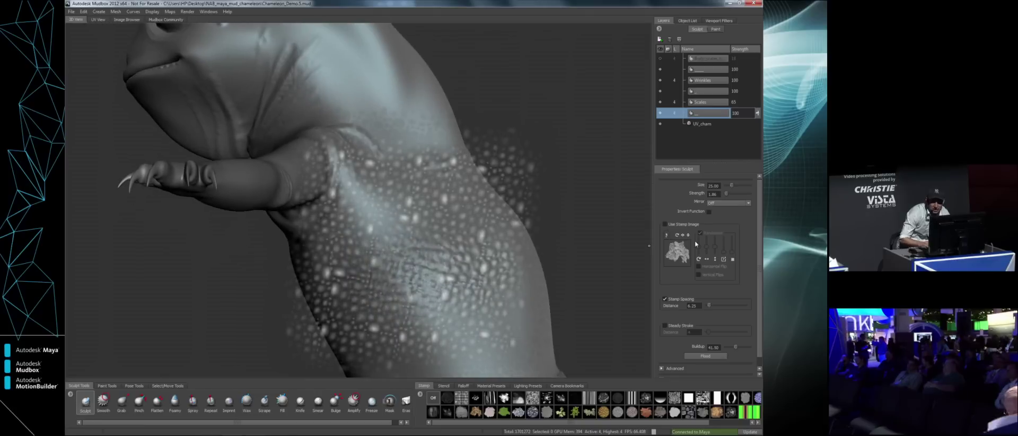
left_click(725, 203)
left_click(723, 214)
mouse_move(390, 263)
left_mouse_down("alt")
mouse_move(493, 247)
mouse_move(404, 225)
mouse_move(392, 242)
mouse_move(466, 192)
left_mouse_up("alt")
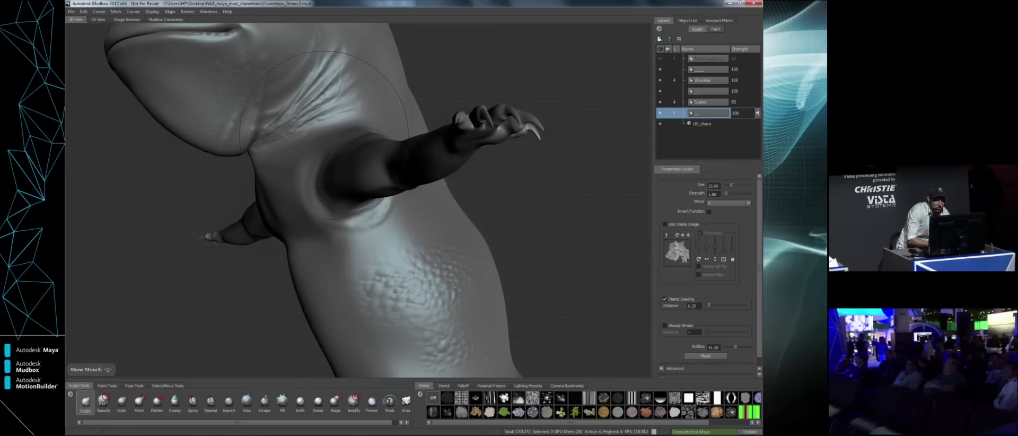
Hide the Wrinkles sculpt layer and bring the bare neck above the front leg into close view.
left_click(660, 80)
left_click_drag(204, 230, 396, 194, "alt")
middle_click_drag(397, 194, 411, 206, "alt")
right_click_drag(411, 205, 107, 320, "alt")
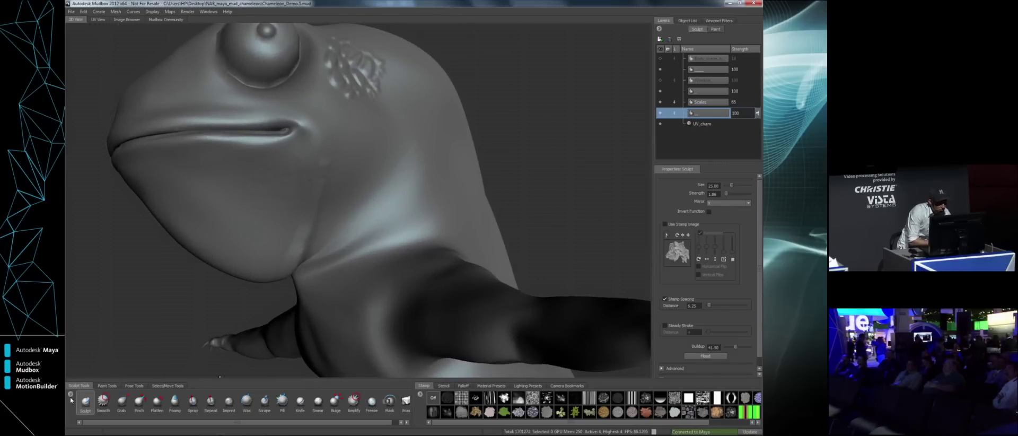
Sculpt fine skin folds at the base of the neck with a small Wax brush and smooth them.
left_click(246, 400)
left_click_drag(386, 148, 388, 218)
left_click_drag(395, 163, 396, 230)
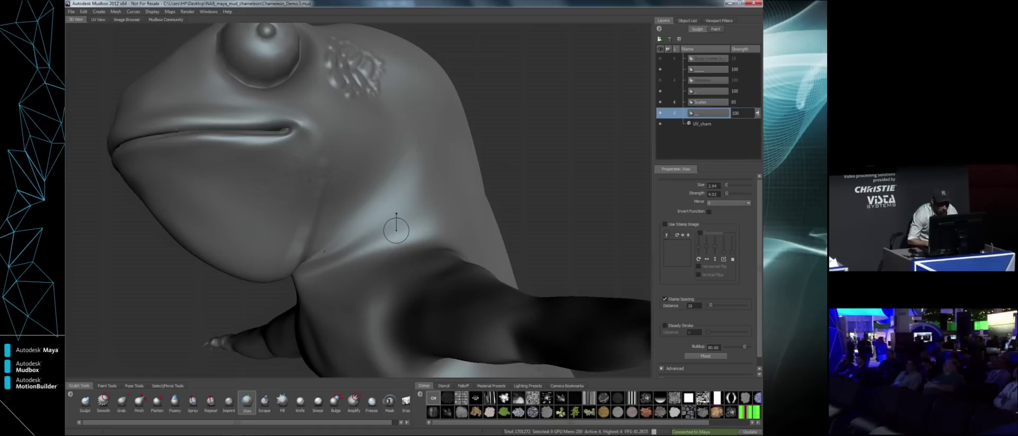
left_click(463, 386)
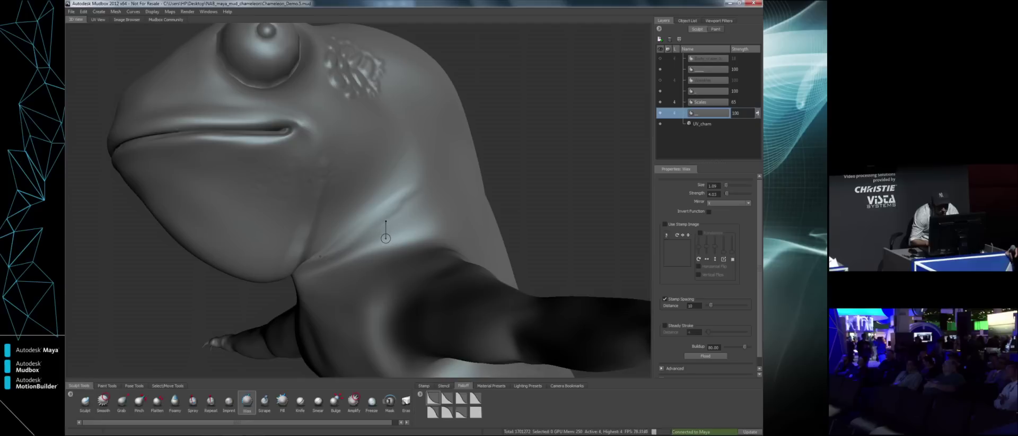
left_click_drag(391, 232, 375, 251)
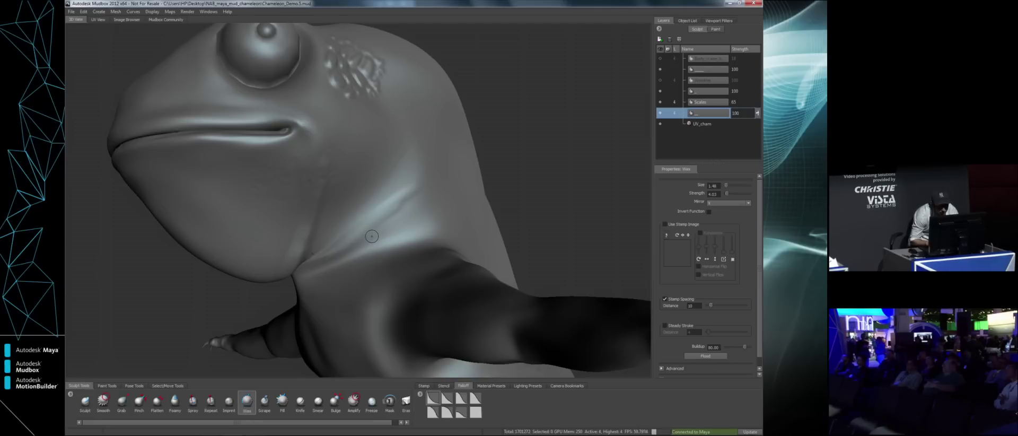
left_click_drag(369, 250, 406, 210)
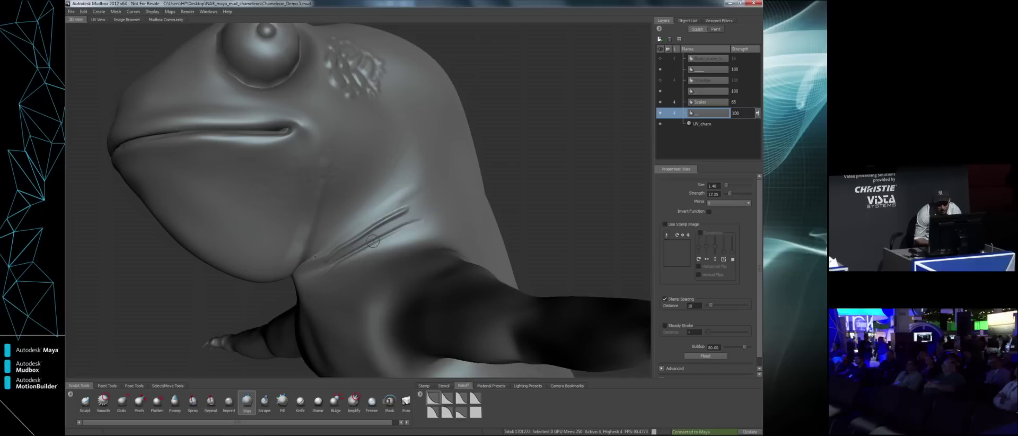
key("shift")
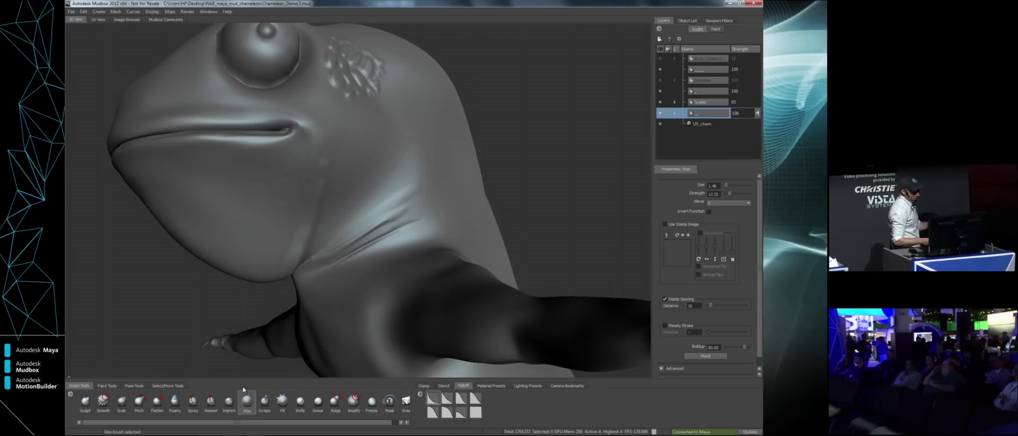
Show the Diffuse paint channel and bring the spotted pattern on the chameleon's back into view.
left_click(715, 30)
left_click(660, 59)
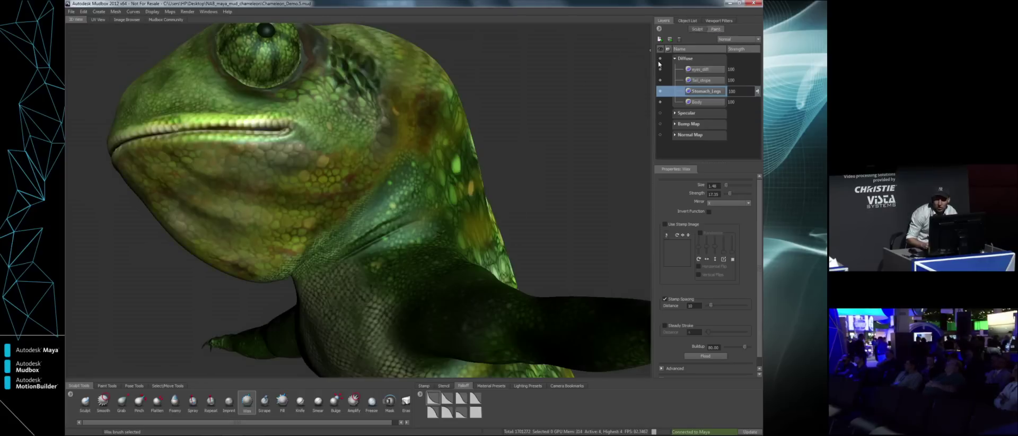
left_click_drag(434, 185, 522, 184, "alt")
left_click_drag(438, 236, 443, 123, "alt")
left_click_drag(478, 155, 454, 234, "alt")
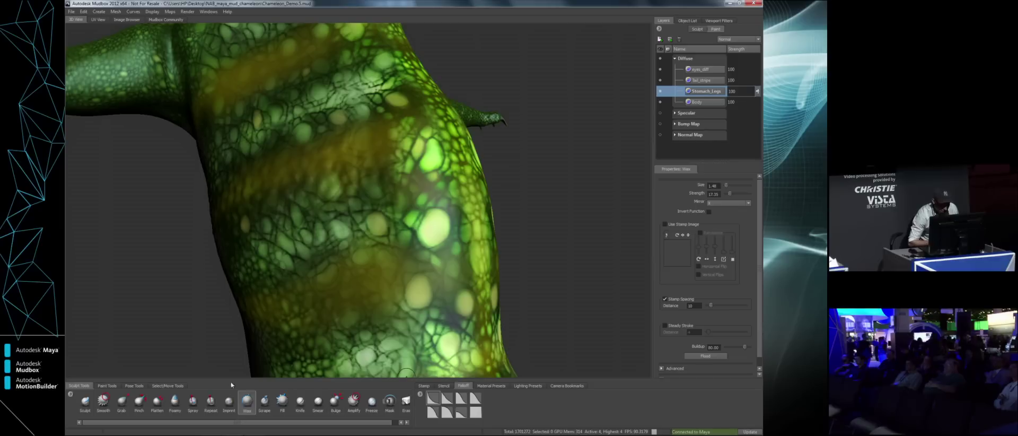
Raise the large light spots along the back with the mirrored Bulge brush, adapting its size to each spot.
left_click(334, 400)
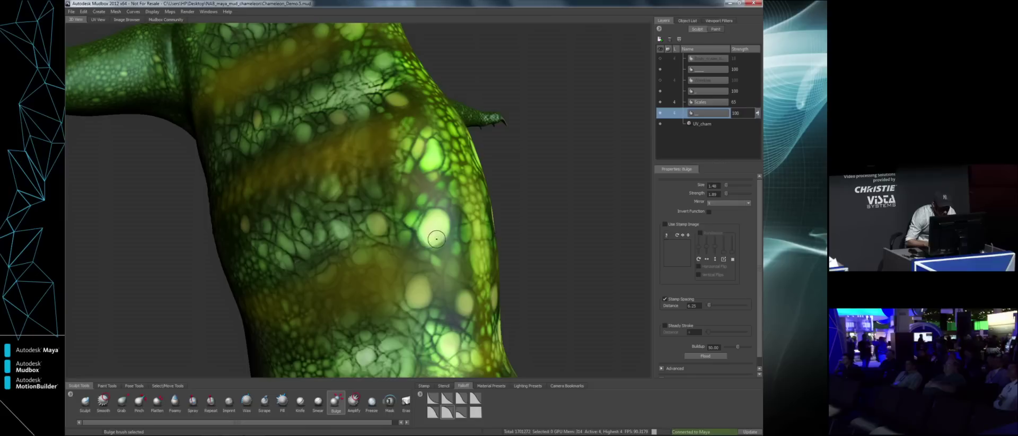
mouse_move(427, 239)
left_mouse_down()
mouse_move(443, 238)
mouse_move(434, 227)
left_mouse_up()
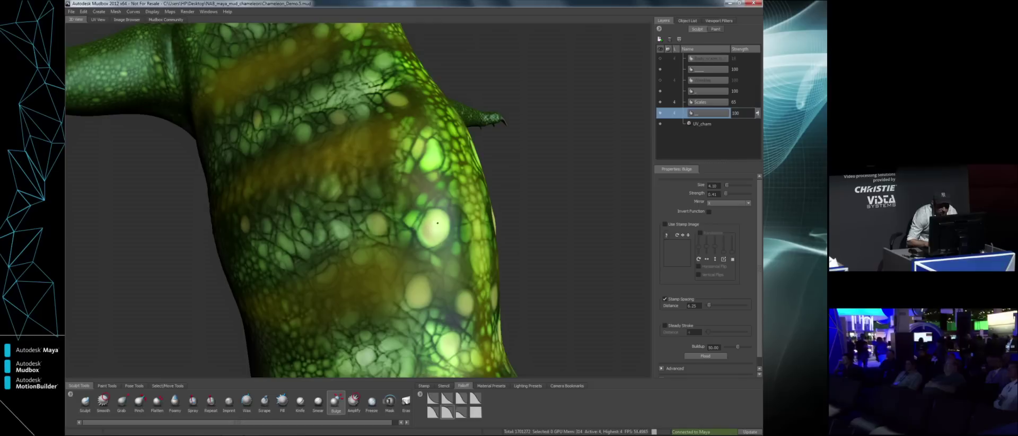
left_click_drag(430, 229, 430, 221)
left_click_drag(419, 290, 412, 292)
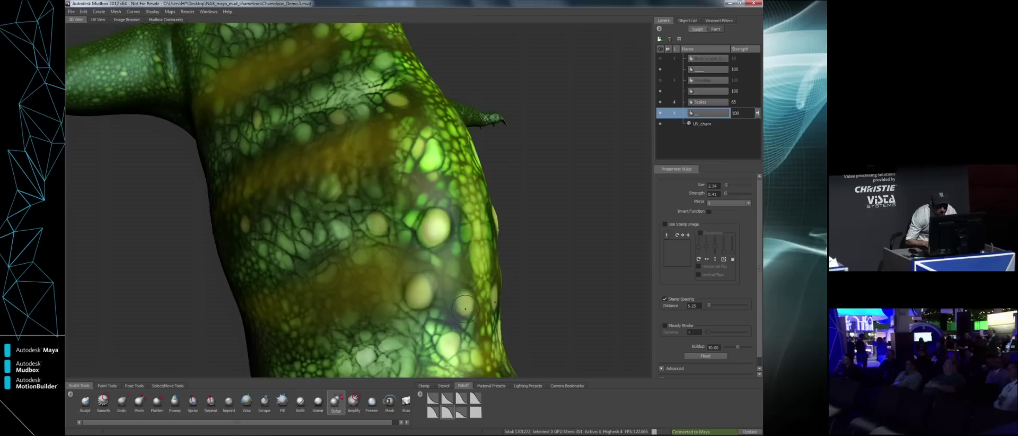
left_click_drag(443, 347, 449, 344)
left_click_drag(422, 289, 418, 290)
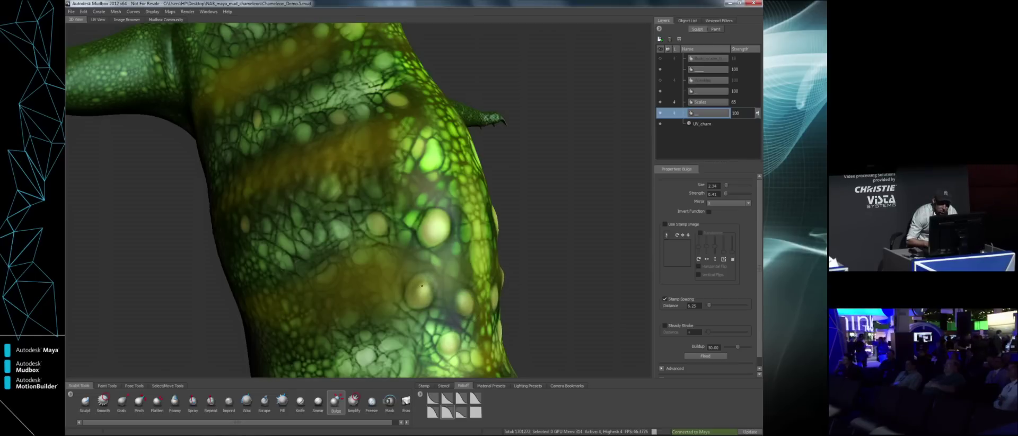
mouse_move(437, 232)
left_mouse_down("alt")
mouse_move(426, 191)
mouse_move(311, 191)
left_mouse_up("alt")
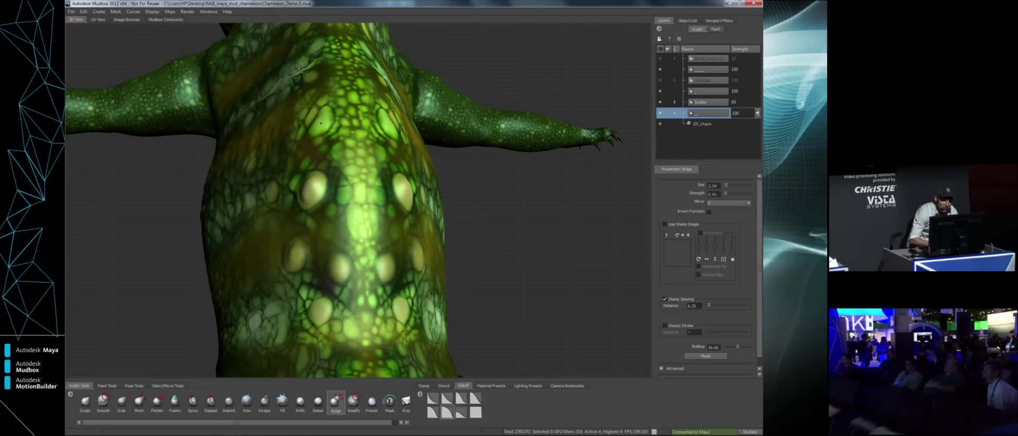
Show the body scales sculpt layer at the head of the layer list and view the whole chameleon from the front.
left_click(660, 58)
left_click_drag(405, 168, 507, 175, "alt")
middle_click_drag(507, 175, 511, 200, "alt")
right_click_drag(511, 200, 472, 174, "alt")
left_click_drag(471, 174, 480, 159, "alt")
right_click_drag(479, 159, 408, 48, "alt")
left_click_drag(408, 48, 540, 56, "alt")
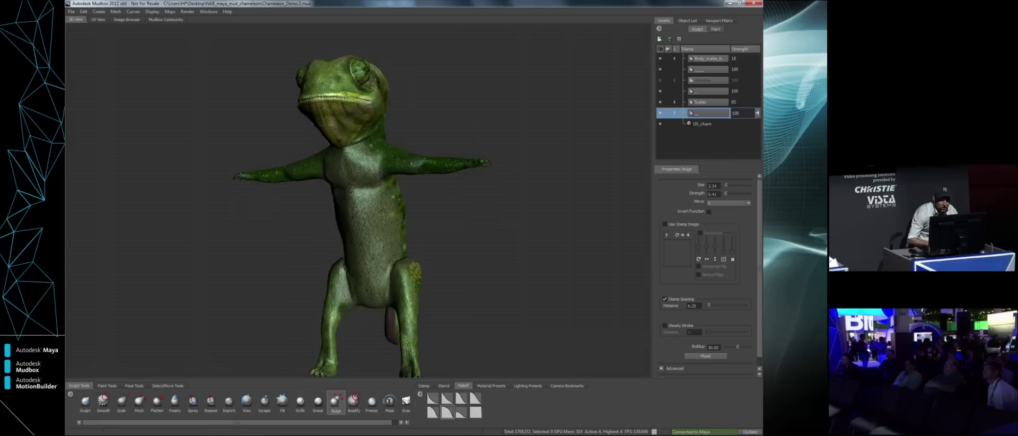
left_click_drag(397, 200, 333, 202, "alt")
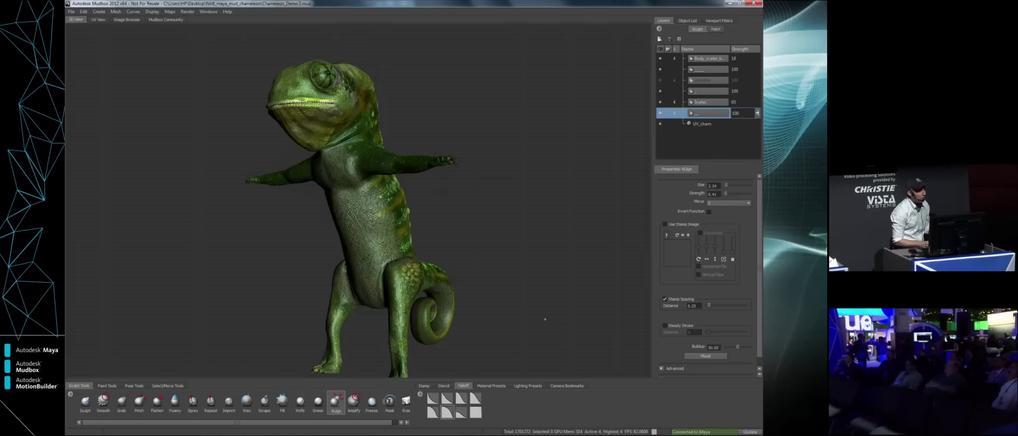
Start a new texture map extraction, review the Transfer Paint Layers options, and close it without extracting.
left_click(170, 12)
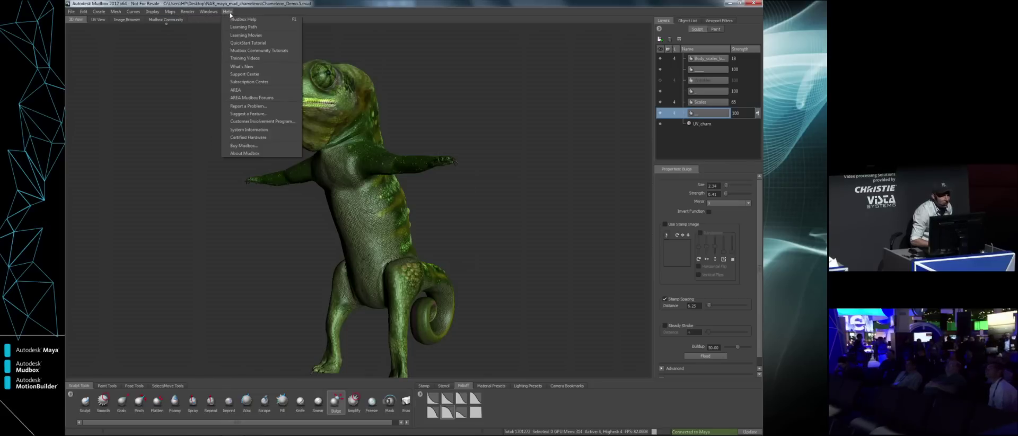
mouse_move(191, 19)
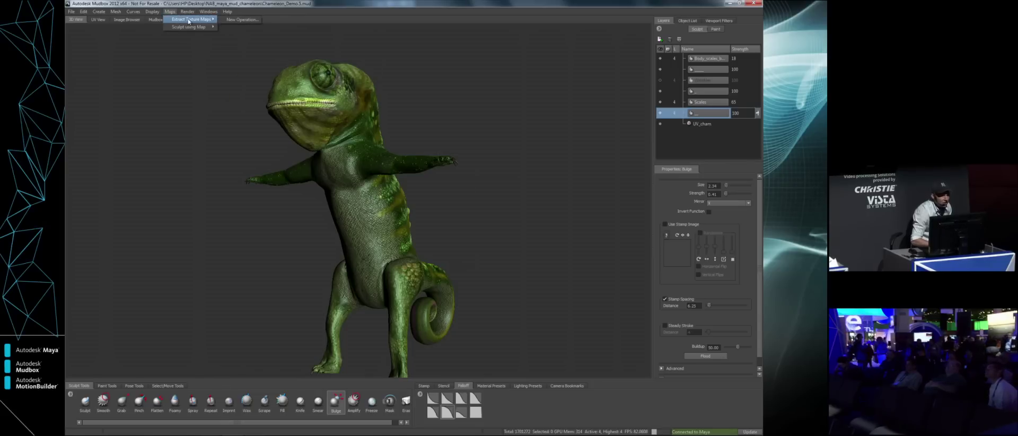
left_click(233, 20)
left_click(378, 193)
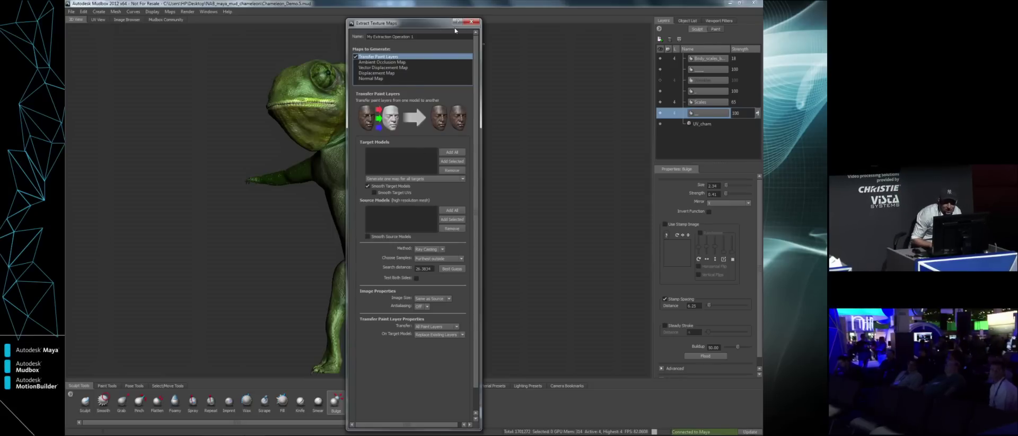
left_click(471, 22)
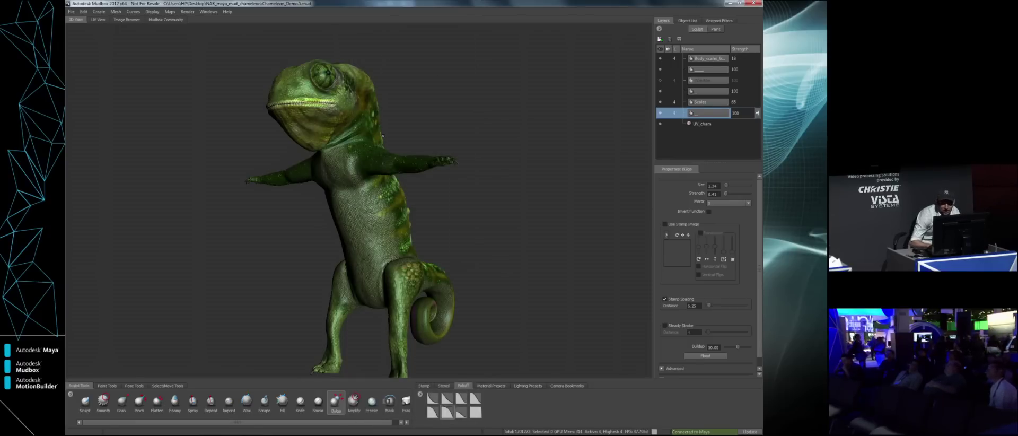
Select the chameleon body model and show its Specular, Bump Map and Normal Map paint channels.
right_click(368, 204)
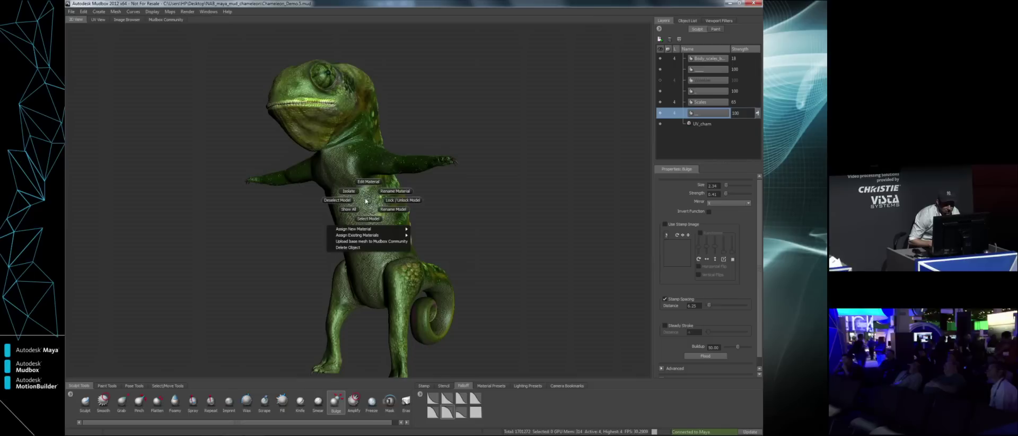
left_click(367, 216)
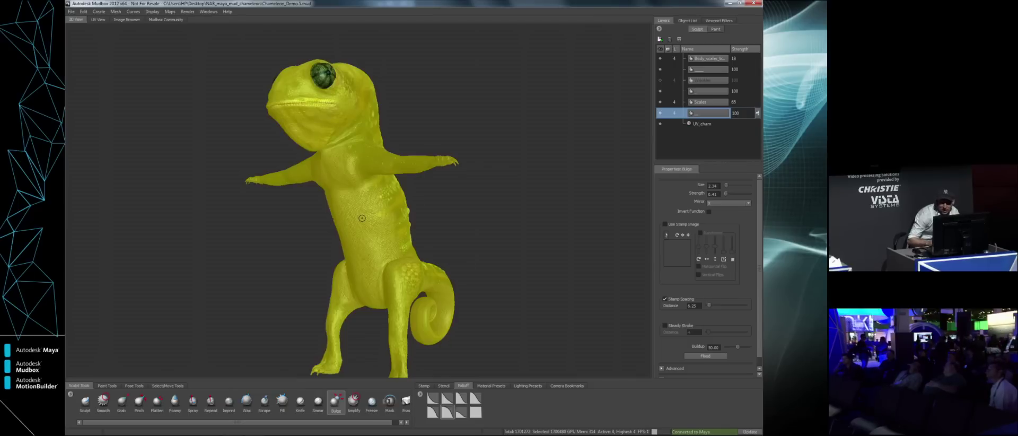
left_click(715, 30)
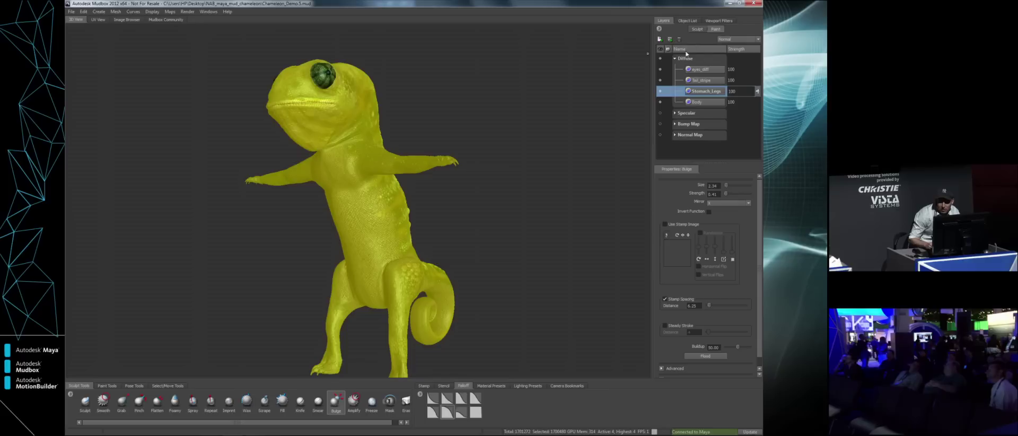
left_click(660, 113)
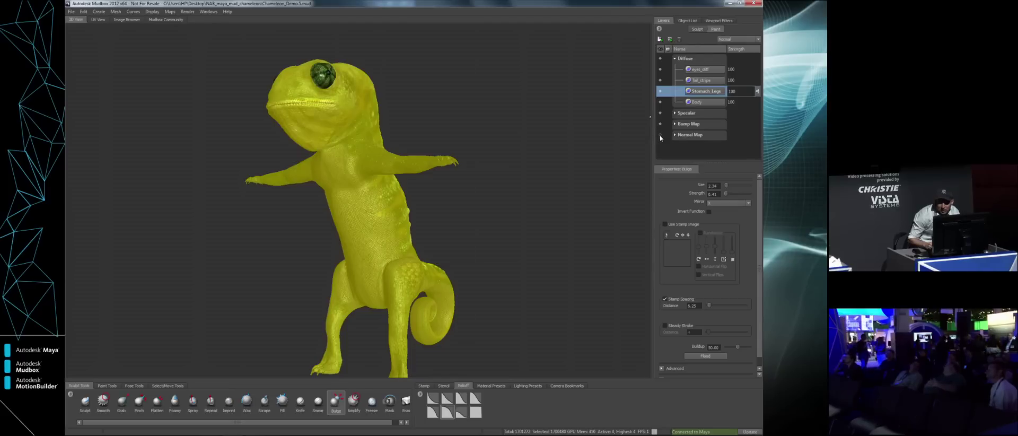
left_click_drag(613, 104, 497, 155, "alt")
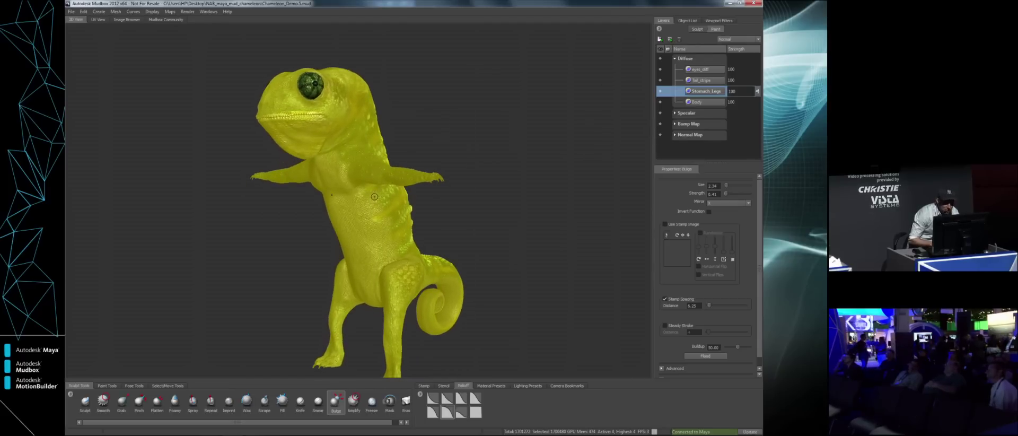
left_click_drag(358, 127, 372, 130, "alt")
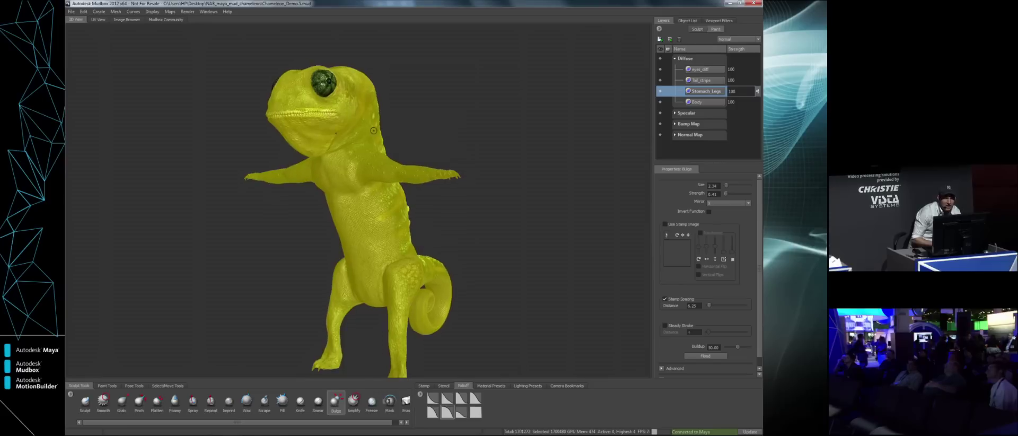
Add the selected chameleon to the current Maya scene as a base mesh, and activate the Move tool in Maya.
left_click(72, 12)
mouse_move(102, 55)
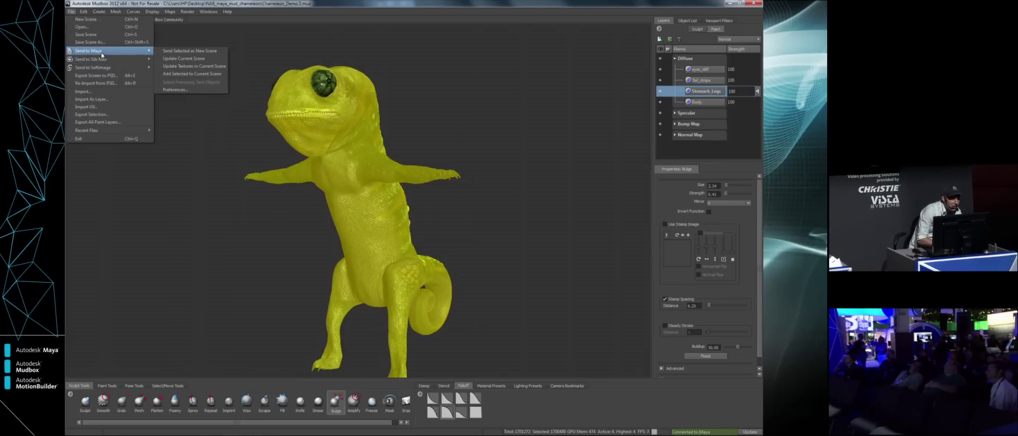
left_click(198, 75)
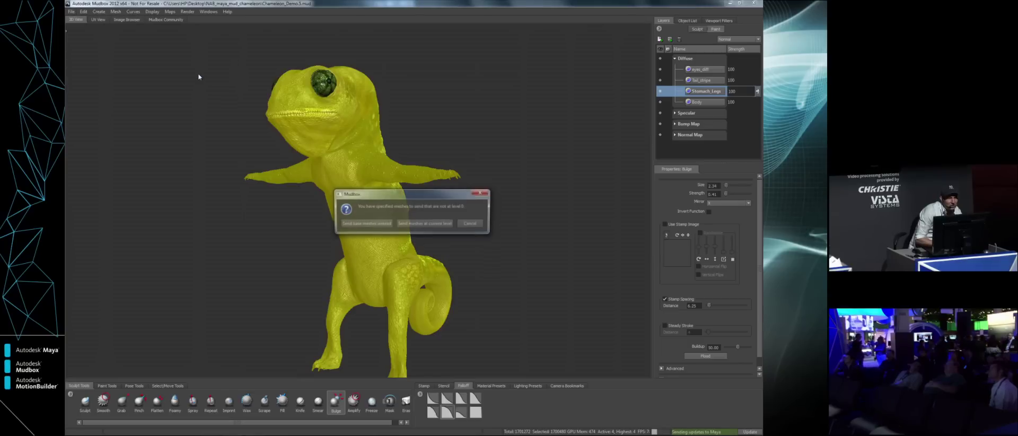
left_click(362, 225)
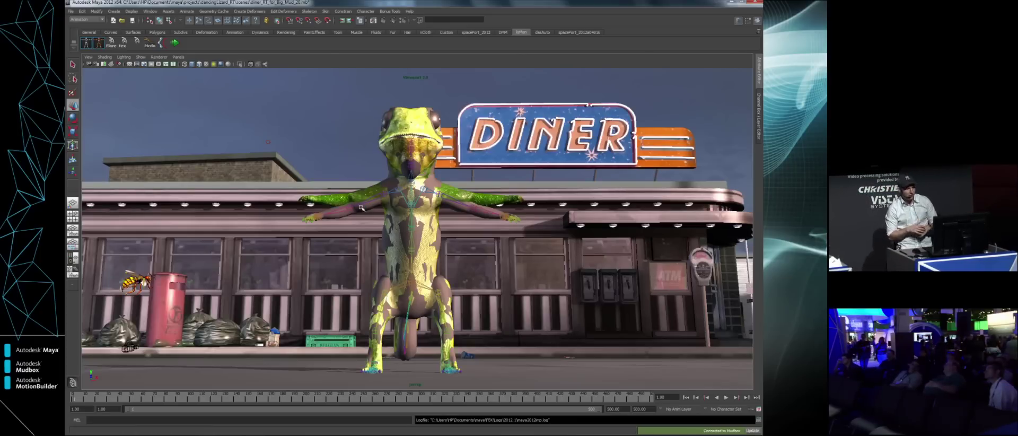
key("w")
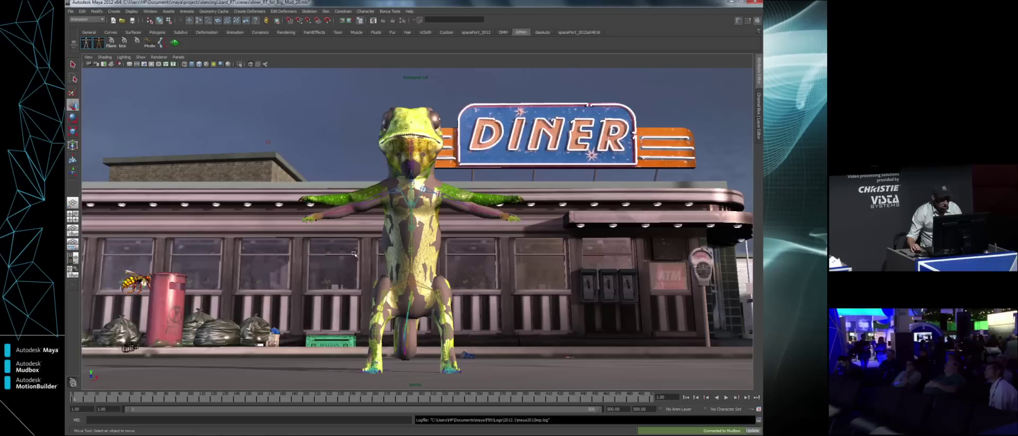
Move the imported textured chameleon sideways so it stands beside the rigged chameleon in the diner scene.
left_click(327, 193)
middle_click_drag(327, 193, 225, 236)
left_click_drag(225, 237, 338, 243, "alt")
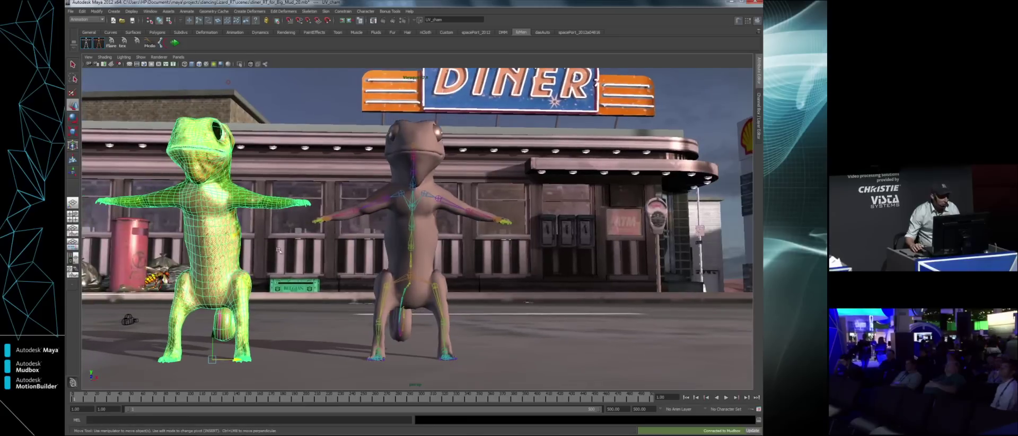
Switch to the Hypershade/Persp layout and graph the material network of the selected chameleon.
key("space")
left_click(345, 179)
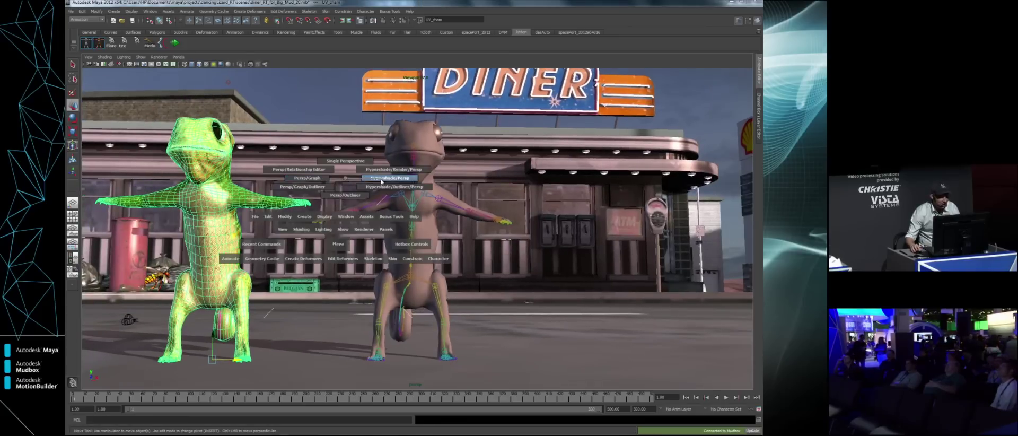
left_click_drag(380, 180, 380, 178)
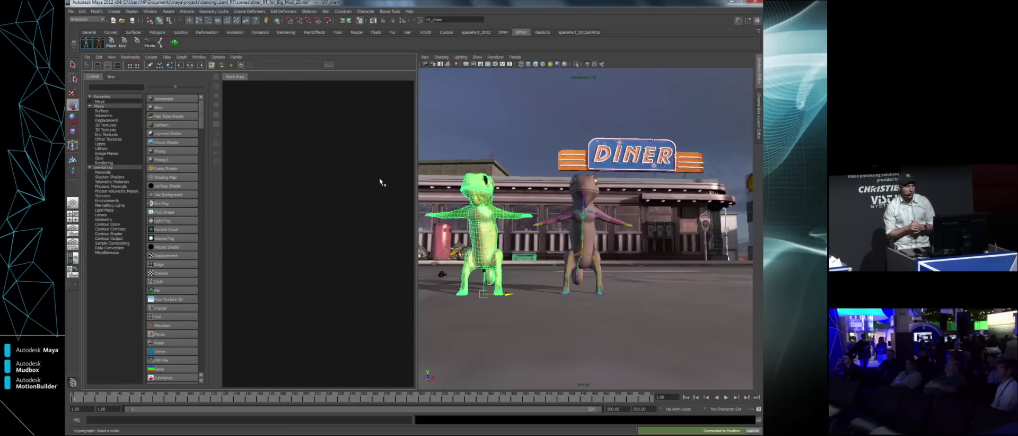
left_click(169, 65)
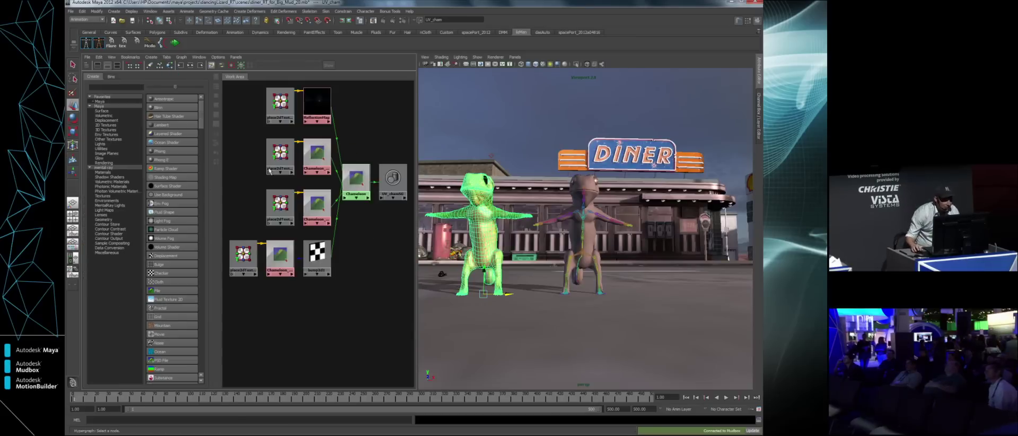
Examine the flattened diffuse, specular and reflection map texture nodes in the chameleon's material network.
middle_click_drag(311, 240, 301, 289, "alt")
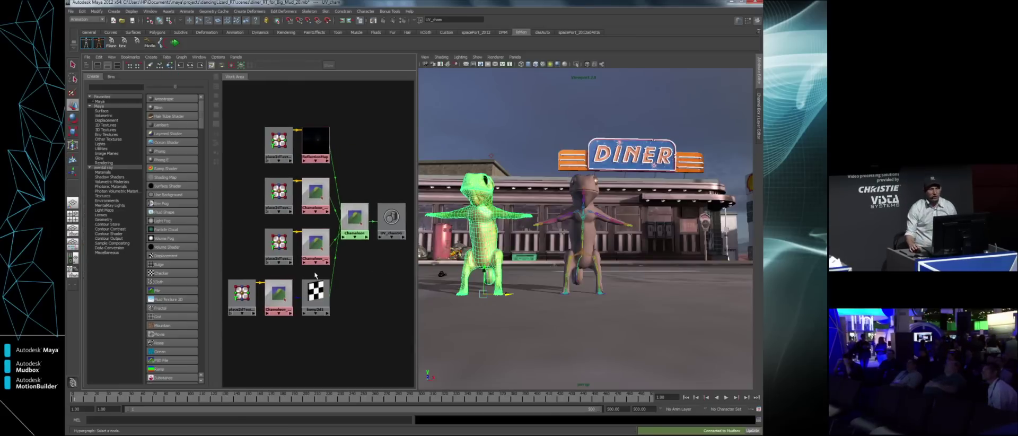
left_click(316, 193)
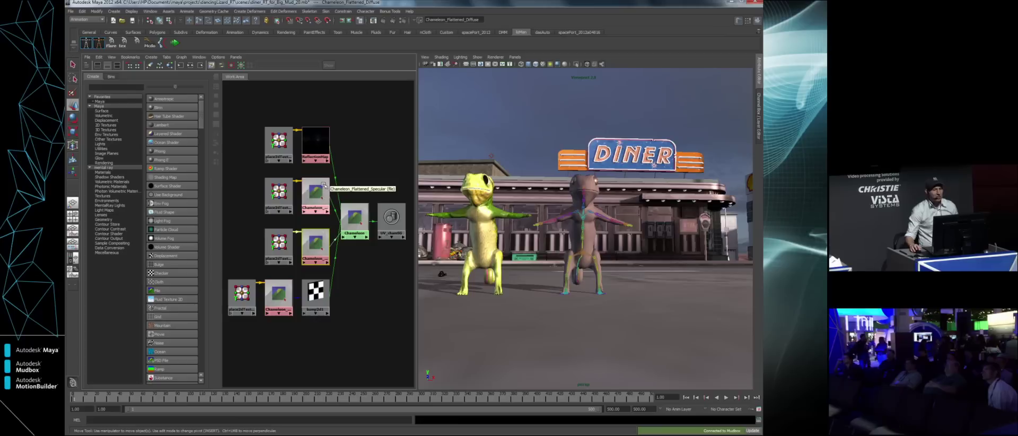
left_click(313, 138)
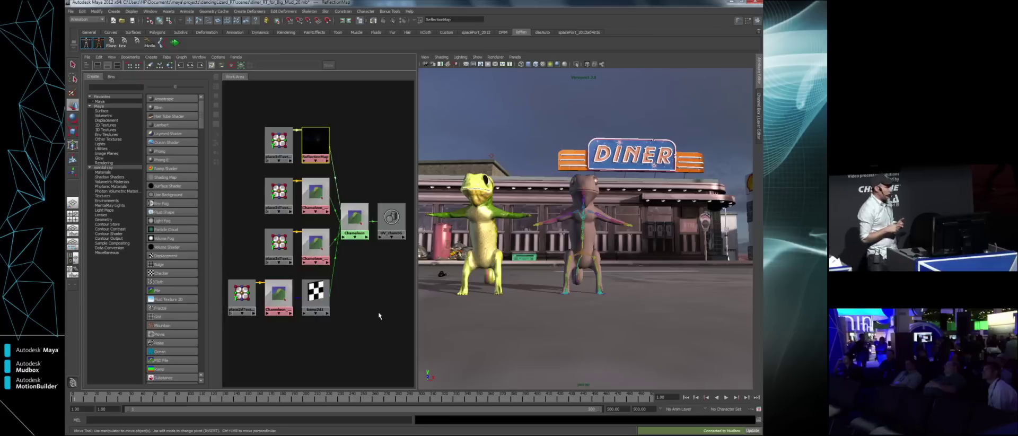
Delete the imported chameleon, and show the textured version of the rigged chameleon in a full perspective view.
left_click(473, 224)
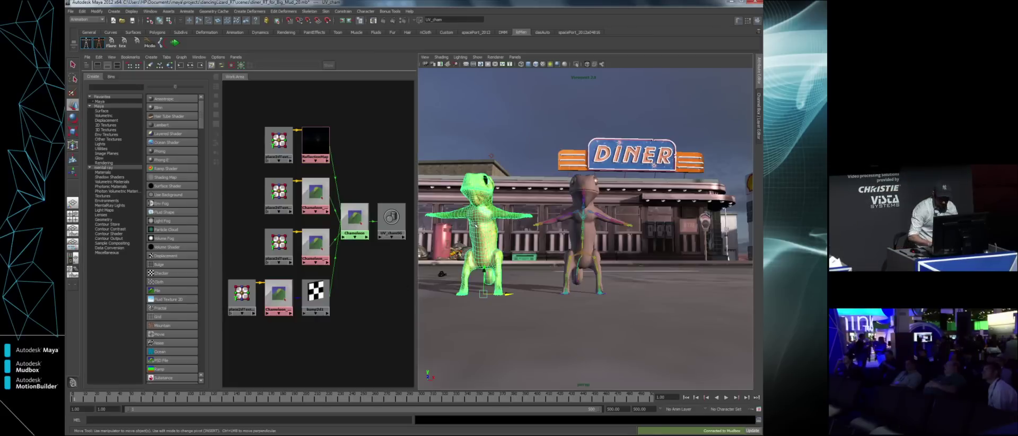
key("Delete")
key("space")
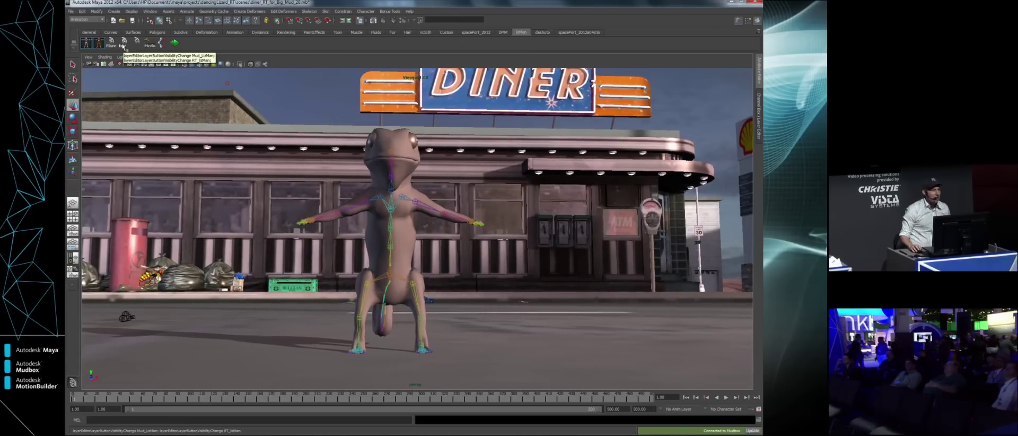
left_click(123, 42)
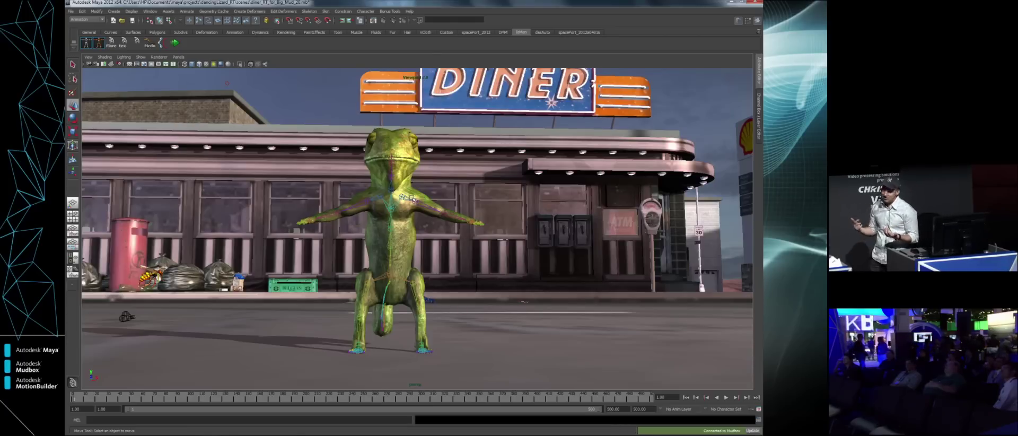
Try rotating the chameleon's left arm joint to see how the skinned body follows.
left_click(423, 198)
key("e")
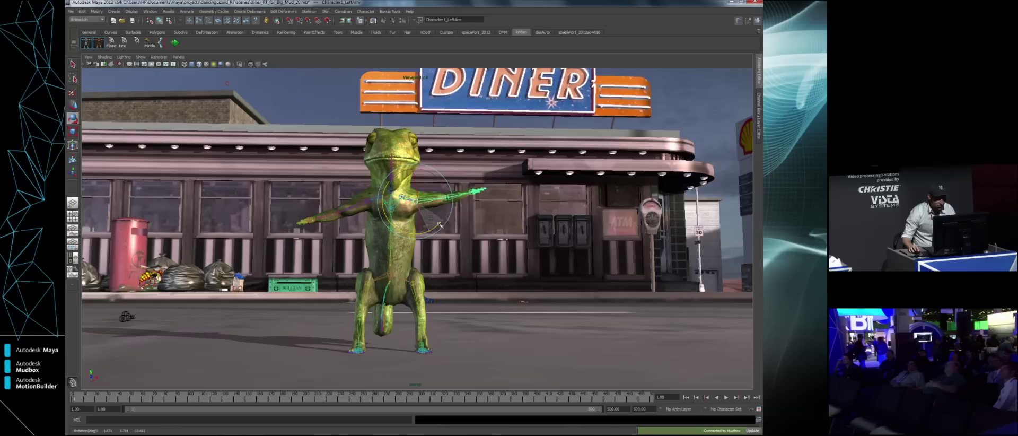
left_click(423, 227)
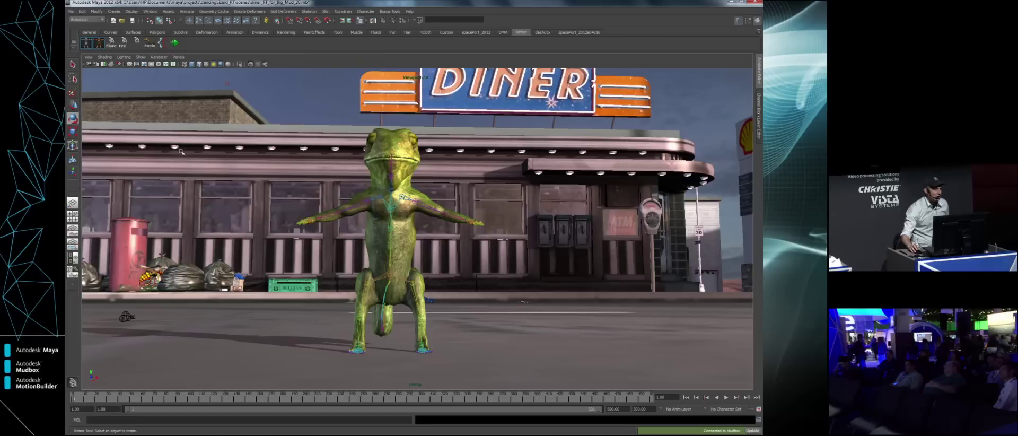
Open the Characterization Tool beside the viewport and make its pane wide enough for the figure.
left_click(98, 42)
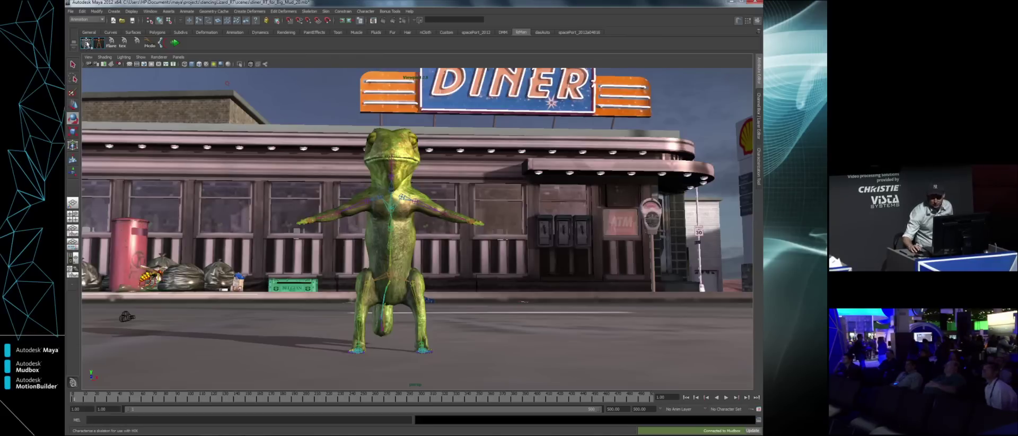
left_click(757, 176)
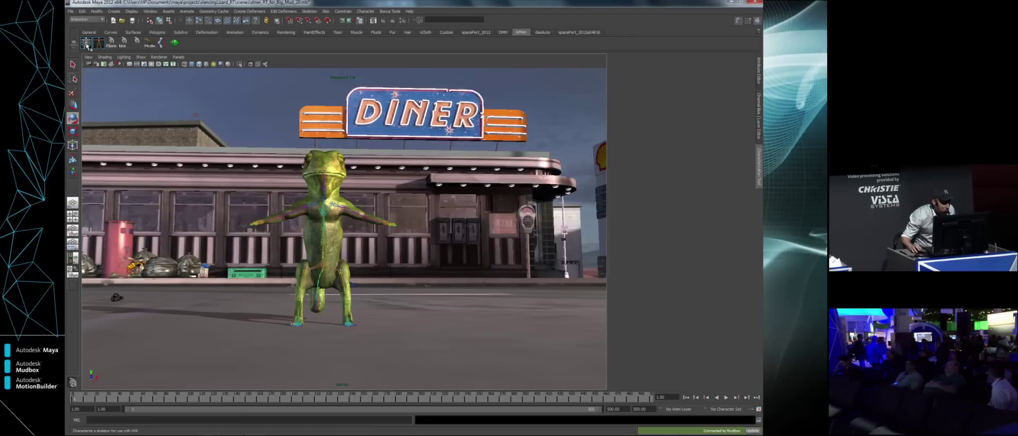
left_click_drag(608, 200, 732, 200)
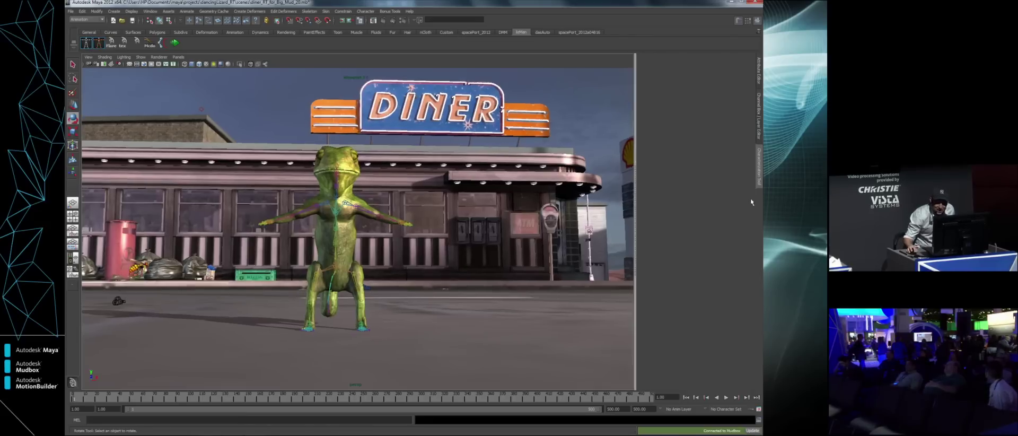
left_click_drag(716, 202, 598, 201)
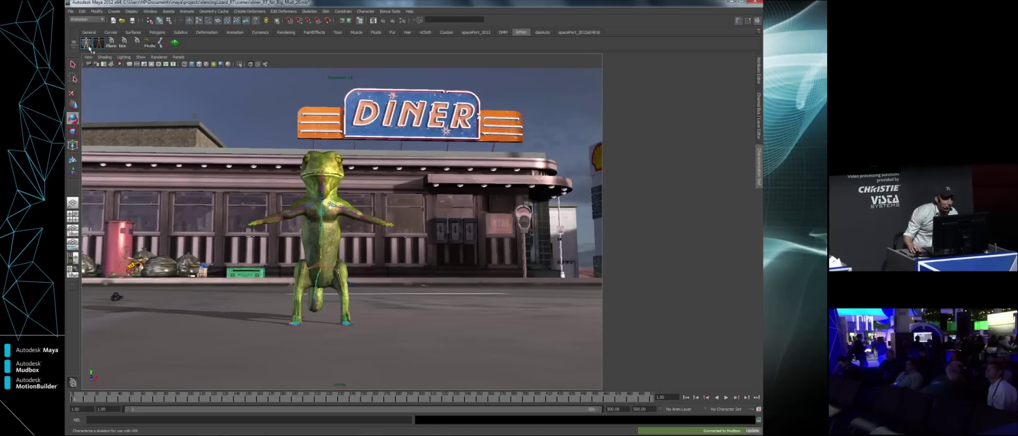
left_click(759, 180)
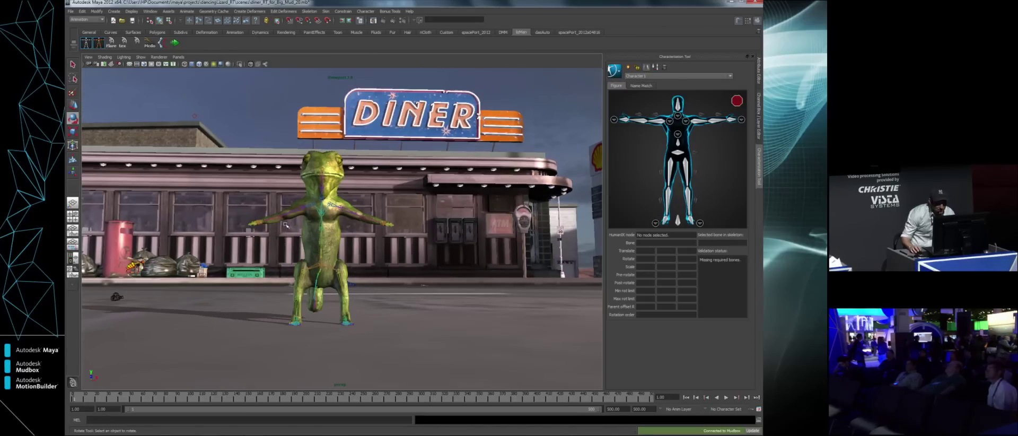
Assign the chameleon's left arm, left forearm and left upper leg joints to their matching bones in the Character1 definition.
left_click_drag(286, 226, 340, 236, "alt")
middle_click_drag(339, 236, 366, 234, "alt")
left_click_drag(367, 235, 359, 232, "alt")
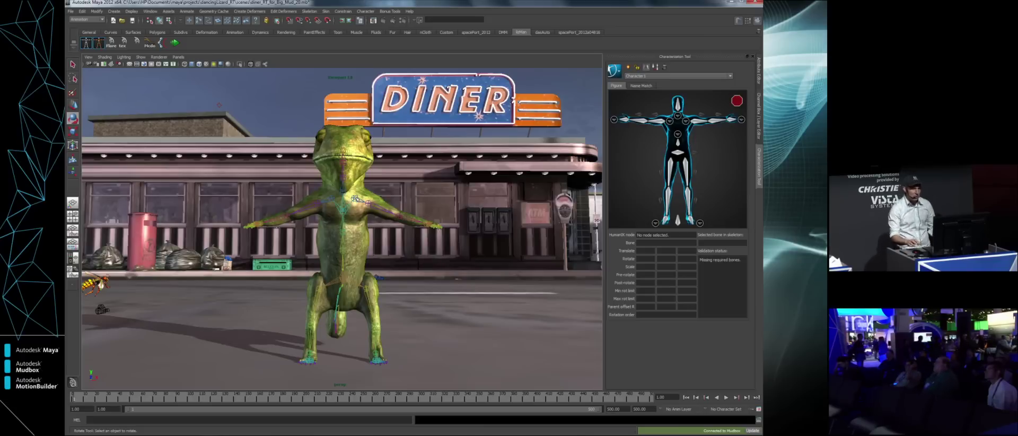
left_click(693, 122)
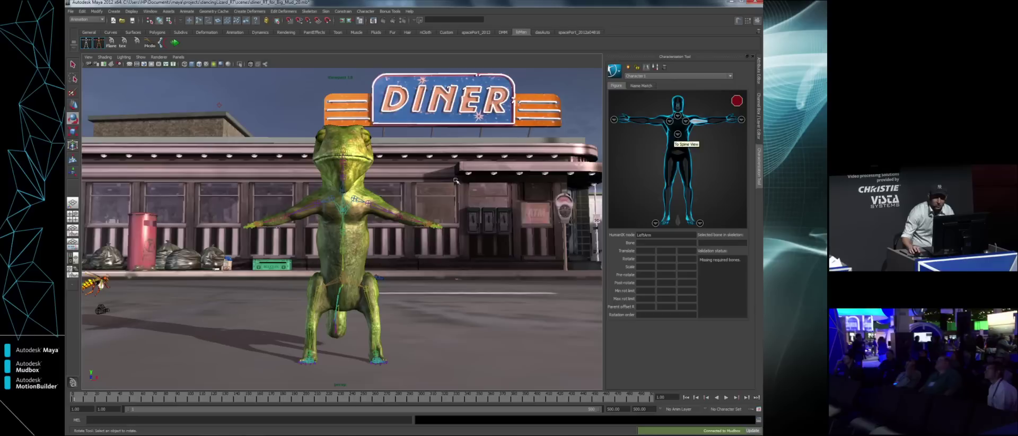
left_click(695, 122)
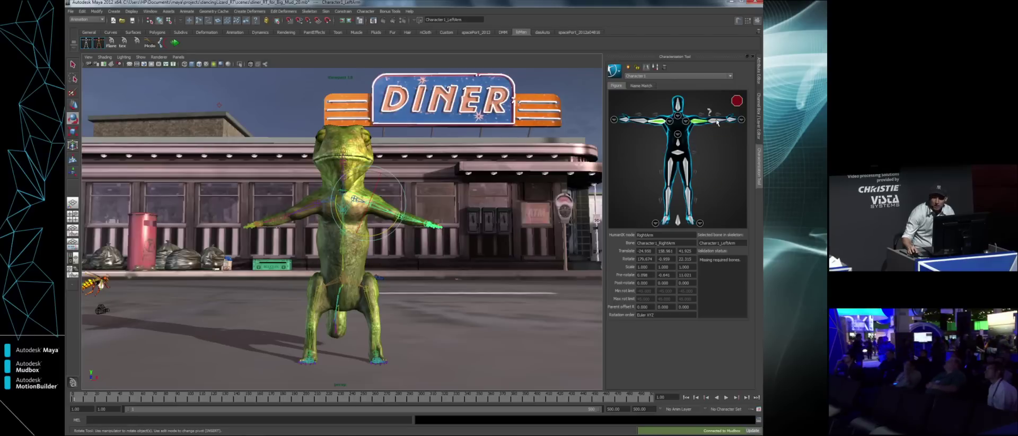
left_click(417, 229)
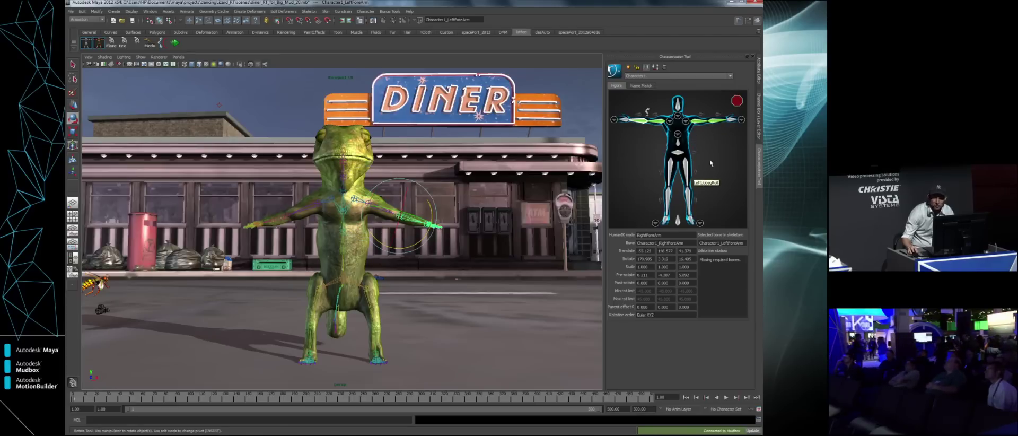
left_click(688, 172)
left_click(378, 302)
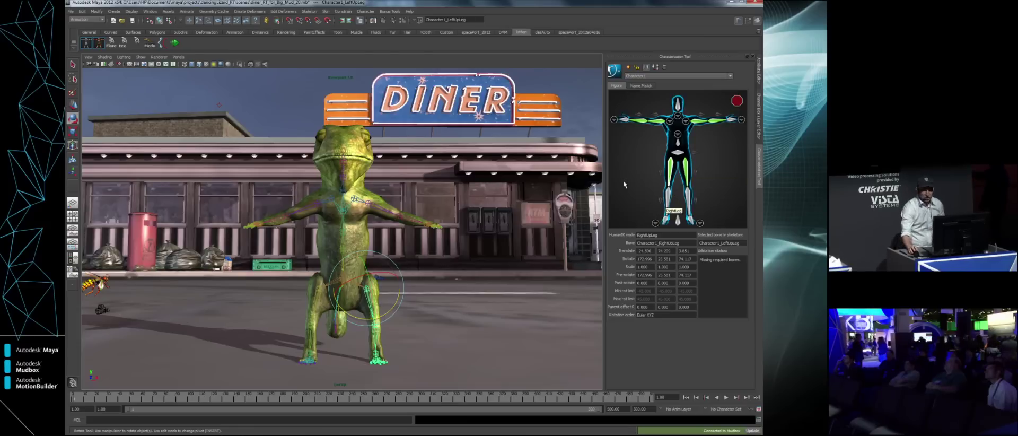
Apply the HIK skeleton template to the character, matching all bones with the Character1_ prefix.
left_click(655, 68)
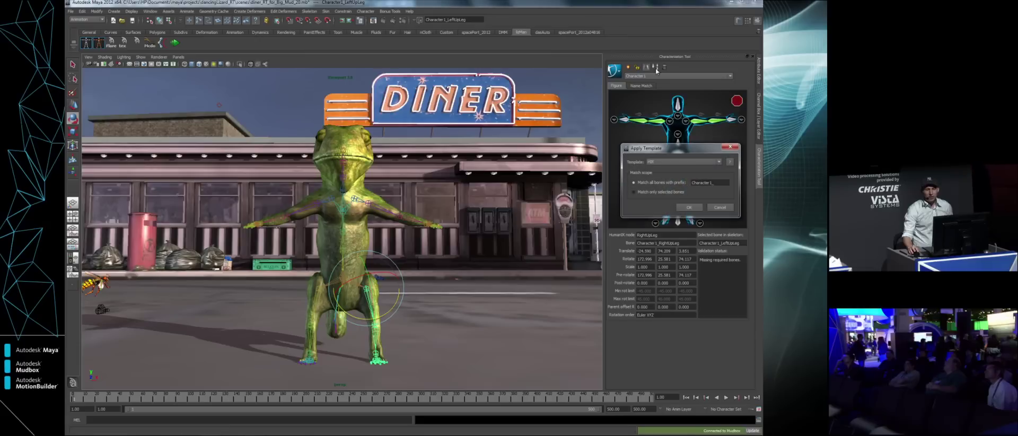
left_click(673, 163)
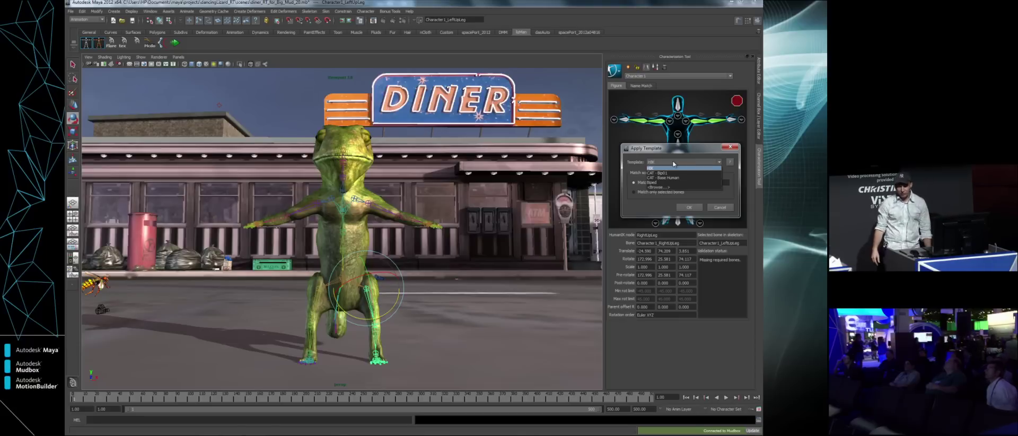
left_click(665, 170)
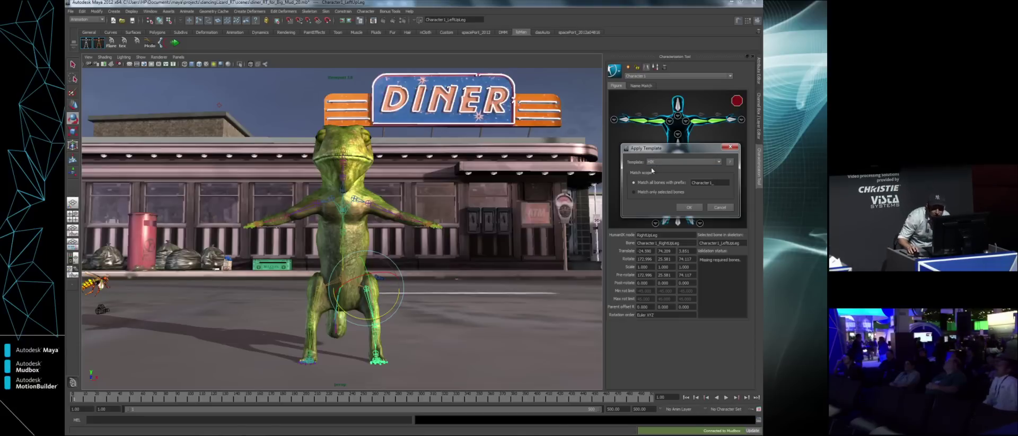
left_click(689, 207)
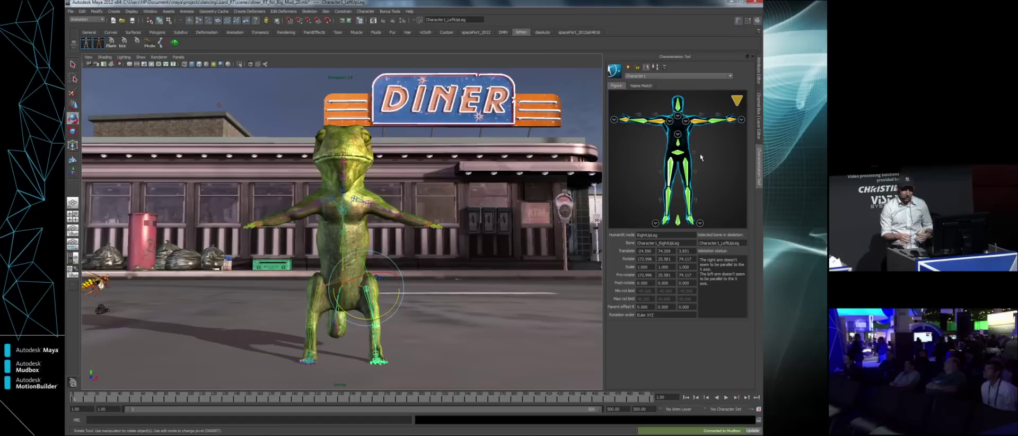
Select the chameleon's left and right arm joints and rotate them together until both arms lie parallel to the X axis.
mouse_move(735, 104)
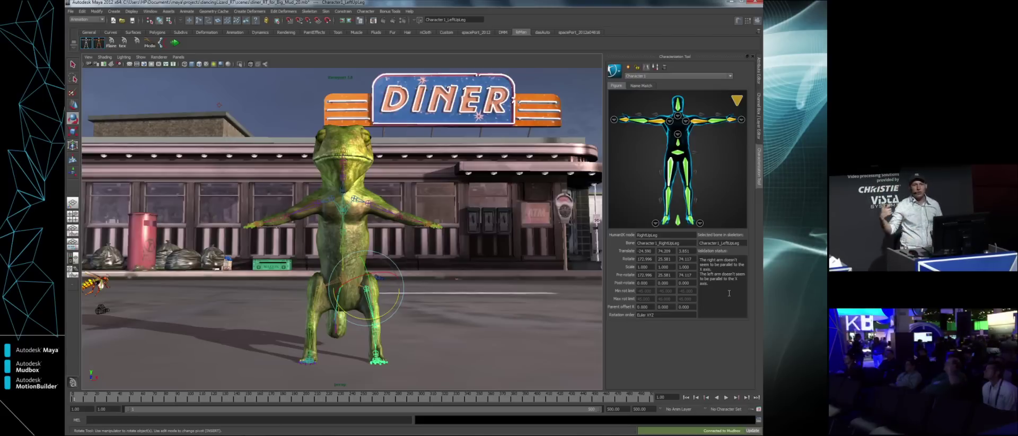
left_click(695, 122)
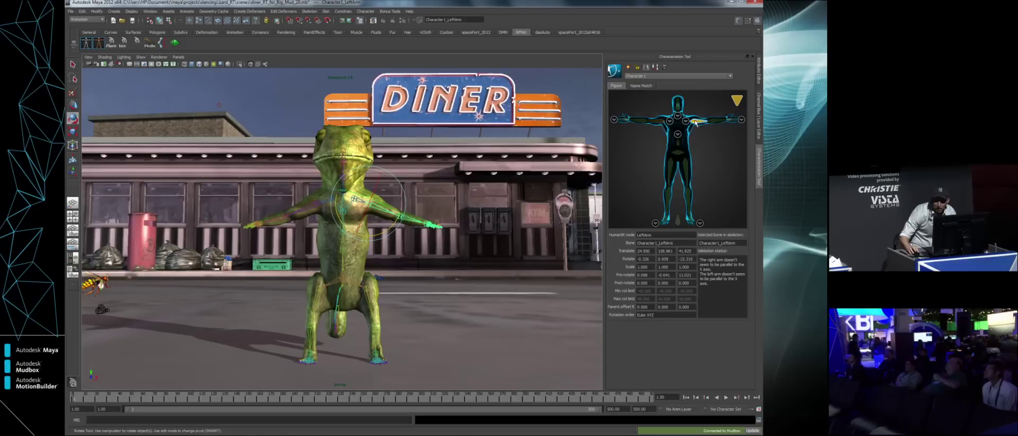
left_click(657, 120)
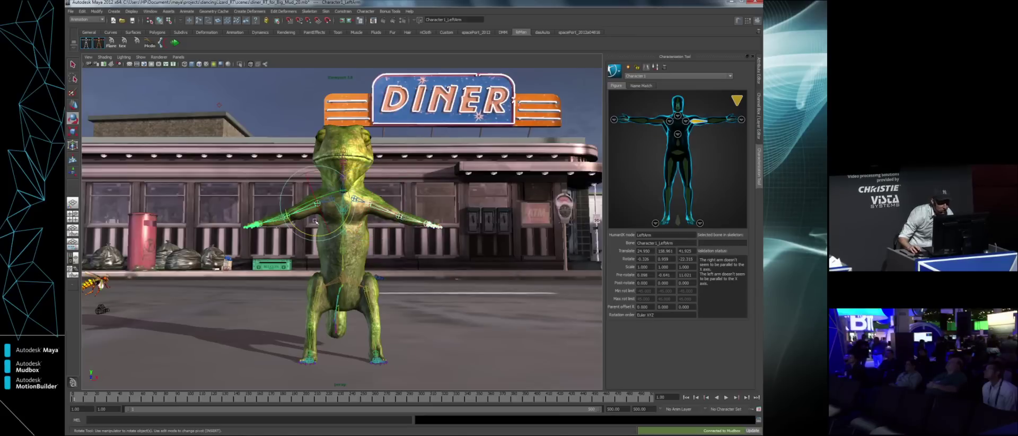
left_click_drag(346, 220, 337, 227)
left_click_drag(337, 226, 332, 233)
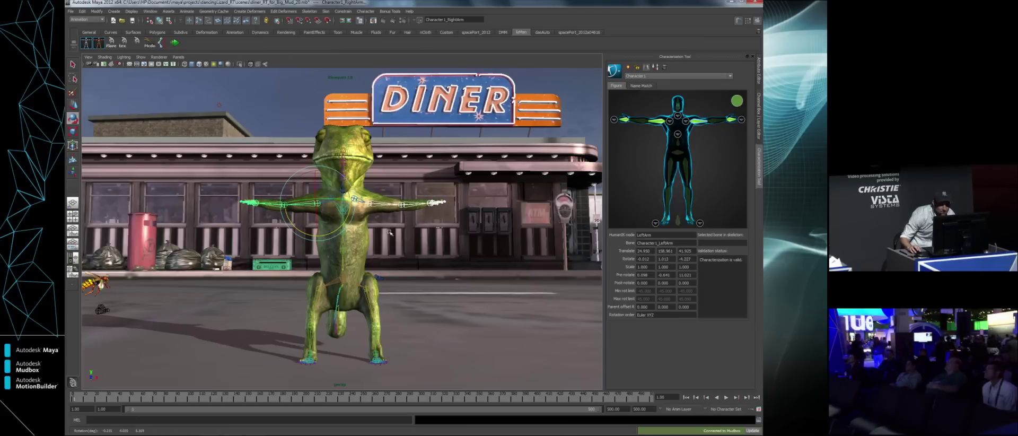
Lock the characterization of Character1 and create a control rig for it.
left_click(716, 151)
left_click(639, 68)
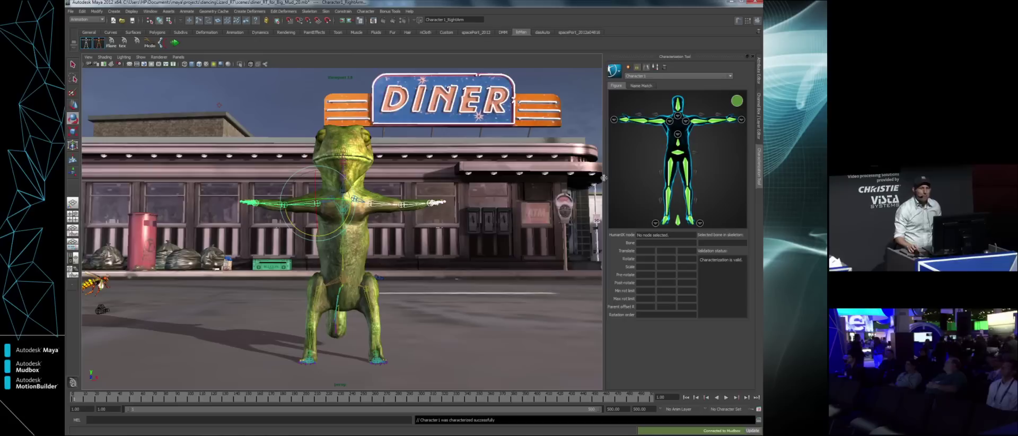
left_click(613, 70)
mouse_move(625, 82)
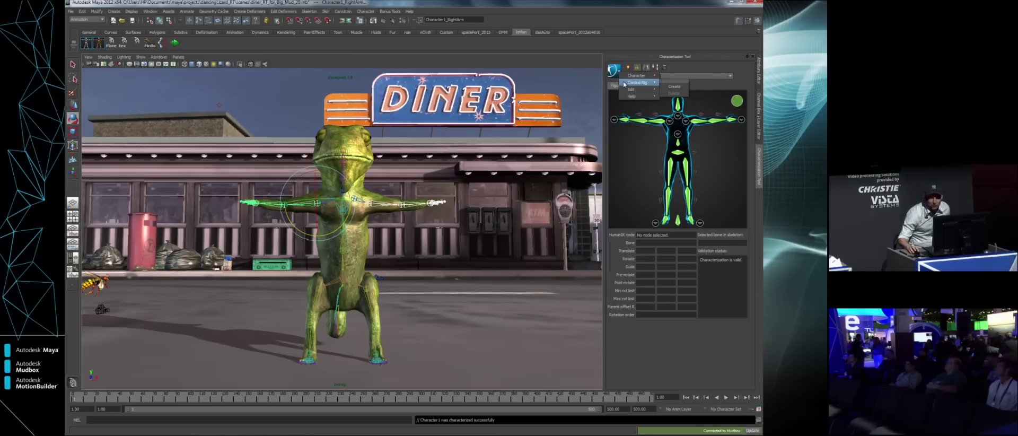
left_click(674, 87)
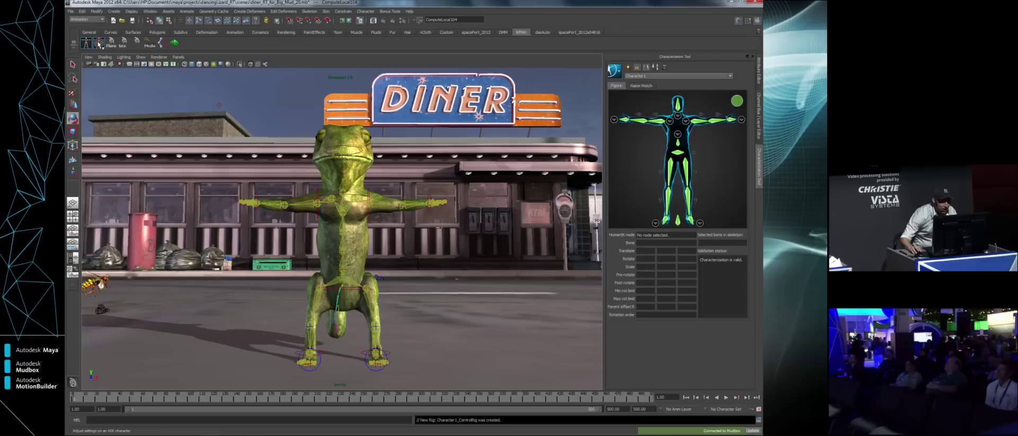
Show the Character Controls for Character1 and hide the control rig's display on the chameleon.
left_click(98, 44)
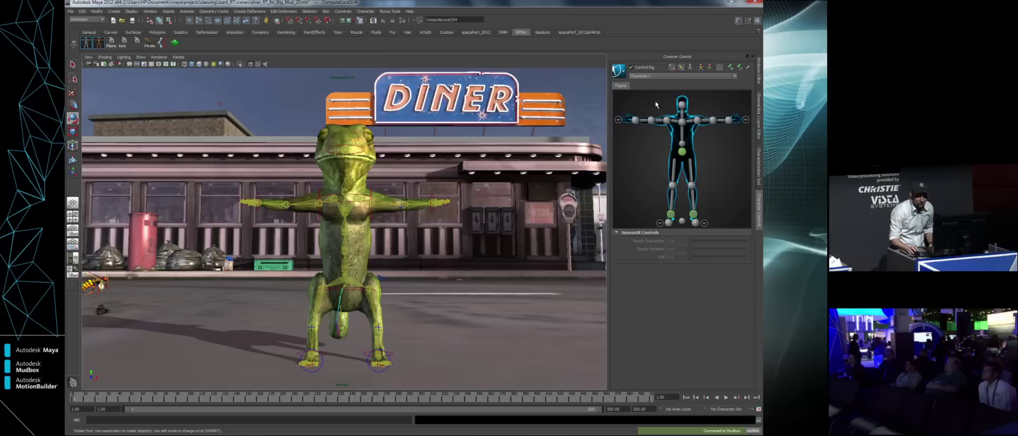
left_click(672, 68)
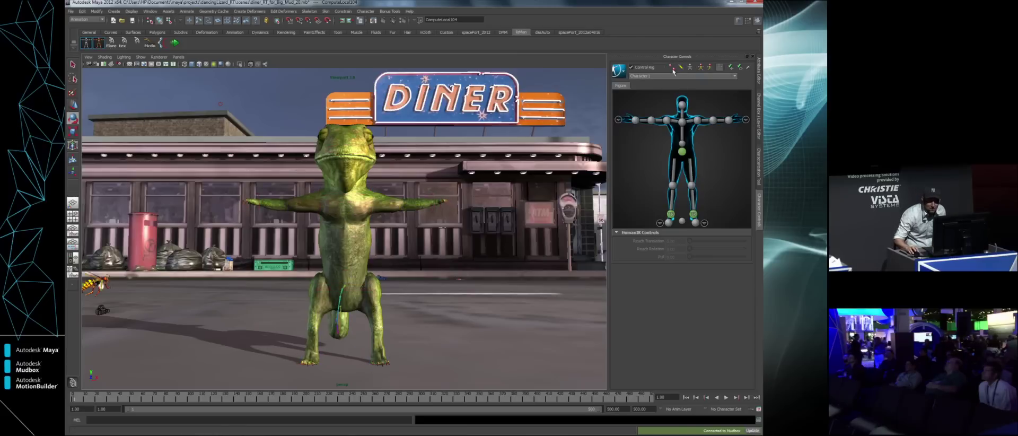
Pull the chameleon's right wrist effector in toward the body and rotate the right arm control to swing the arm down.
left_click(636, 122)
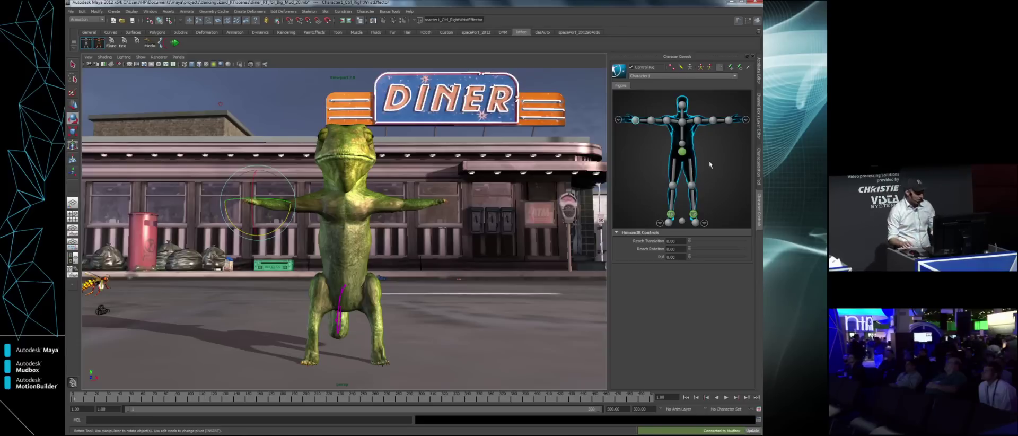
key("w")
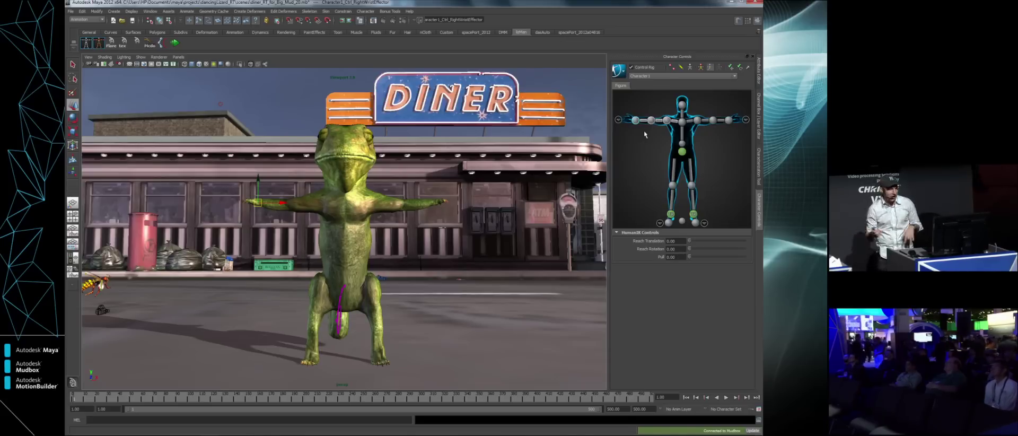
left_click_drag(259, 202, 283, 206)
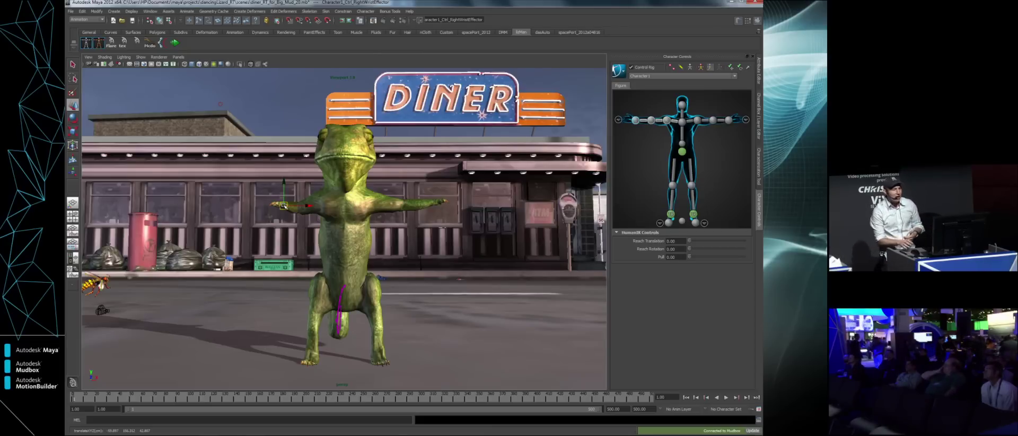
left_click(651, 120)
key("e")
left_click_drag(354, 217, 290, 191)
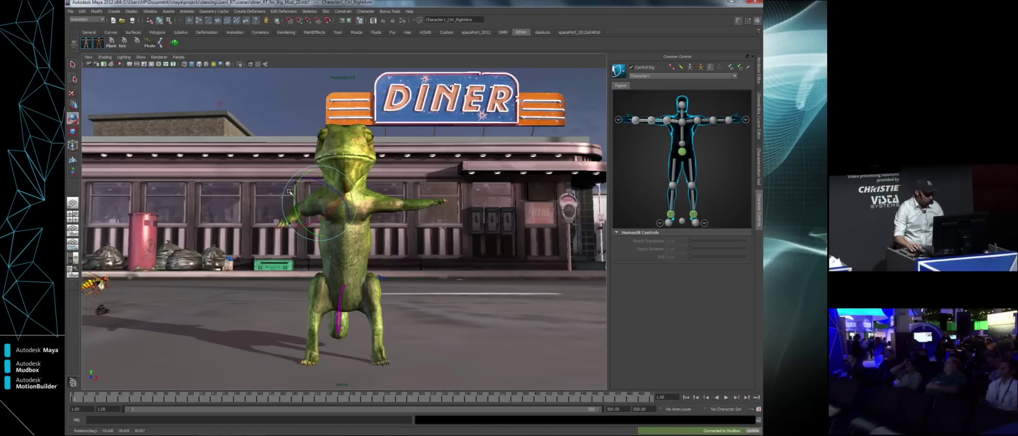
Move the right wrist effector slightly down and outward, and slide the left ankle effector outward from the body.
key("w")
left_click(289, 215)
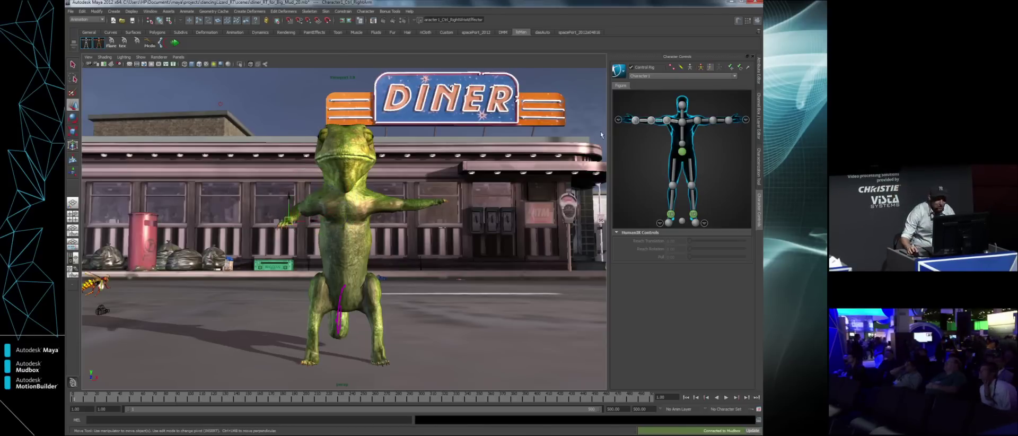
left_click_drag(291, 210, 289, 219)
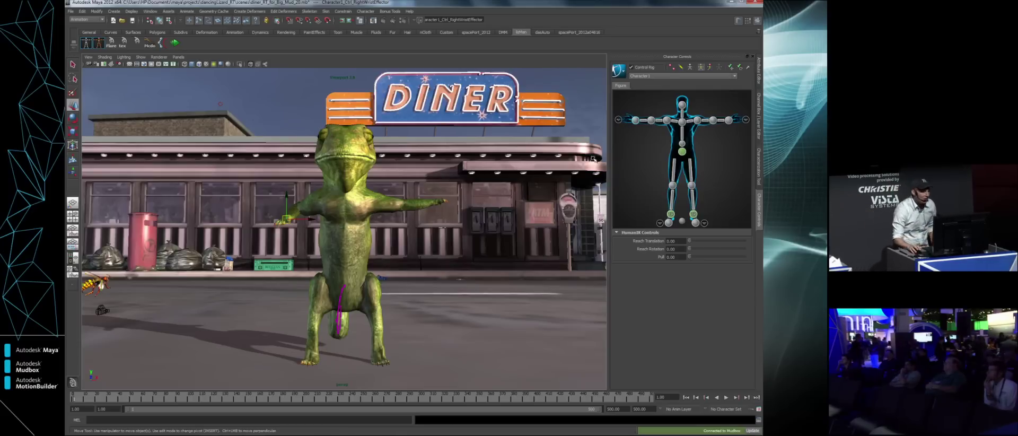
mouse_move(286, 218)
left_mouse_down()
mouse_move(285, 305)
mouse_move(281, 222)
left_mouse_up()
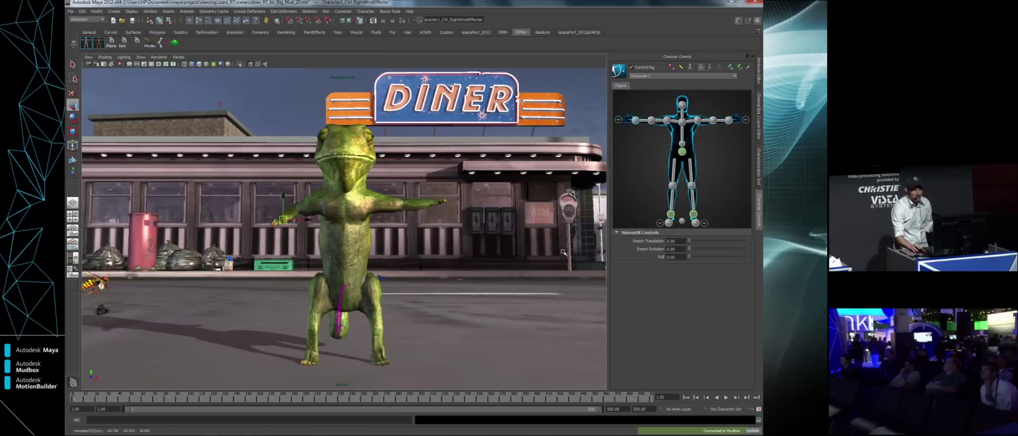
left_click(693, 214)
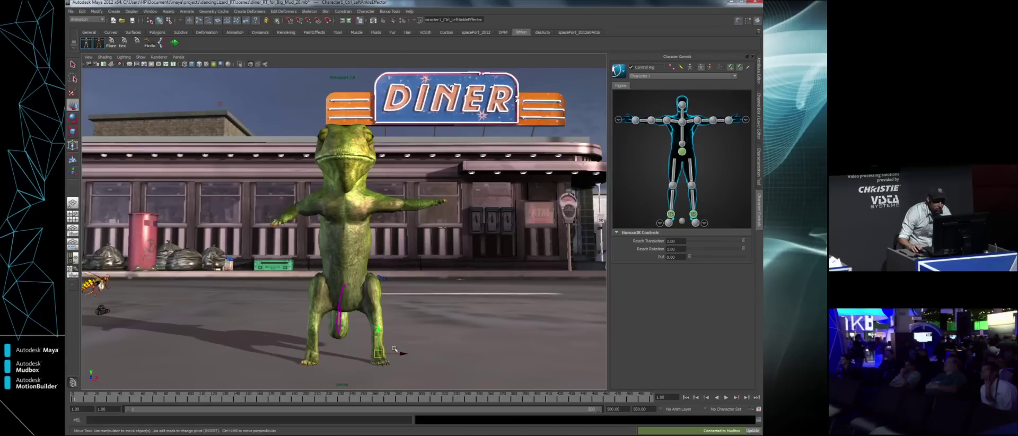
mouse_move(401, 355)
left_mouse_down()
mouse_move(462, 358)
mouse_move(388, 357)
mouse_move(467, 358)
mouse_move(402, 355)
left_mouse_up()
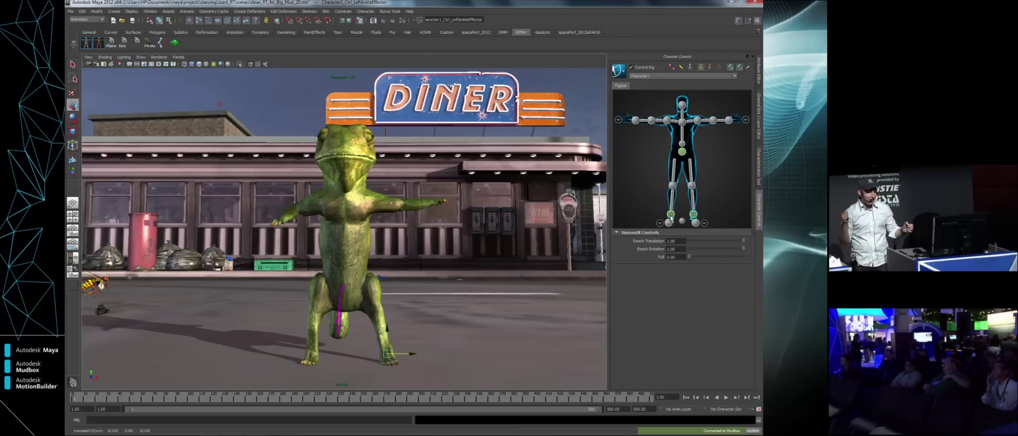
Slide the chameleon's left ankle effector back inward and outward again, selecting the right wrist effector in between.
left_click(636, 120)
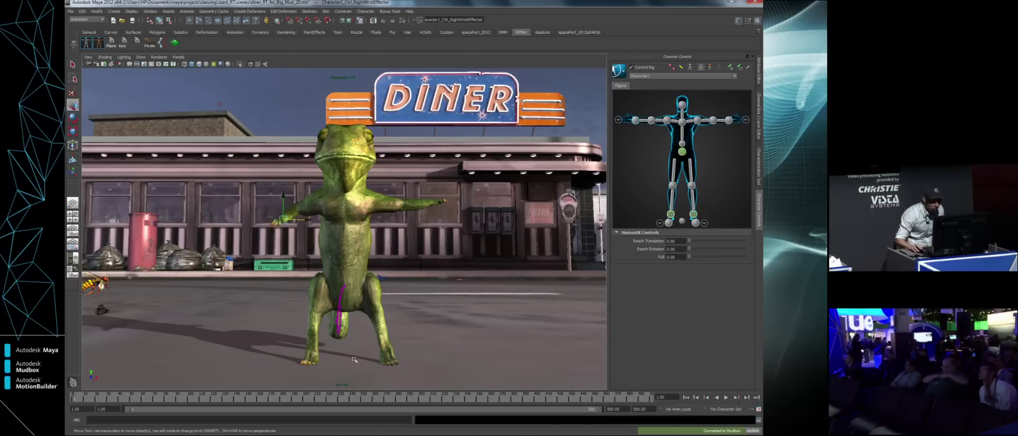
left_click(693, 214)
left_click_drag(411, 354, 378, 354)
left_click(637, 120)
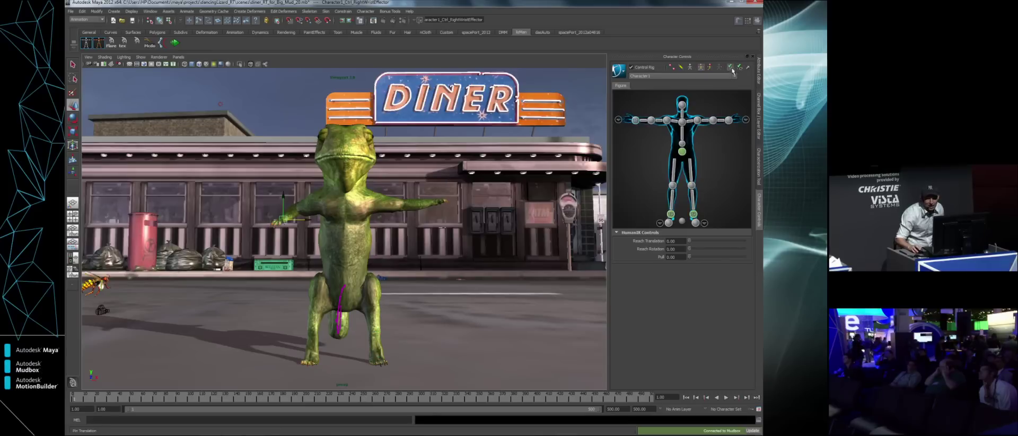
left_click(695, 222)
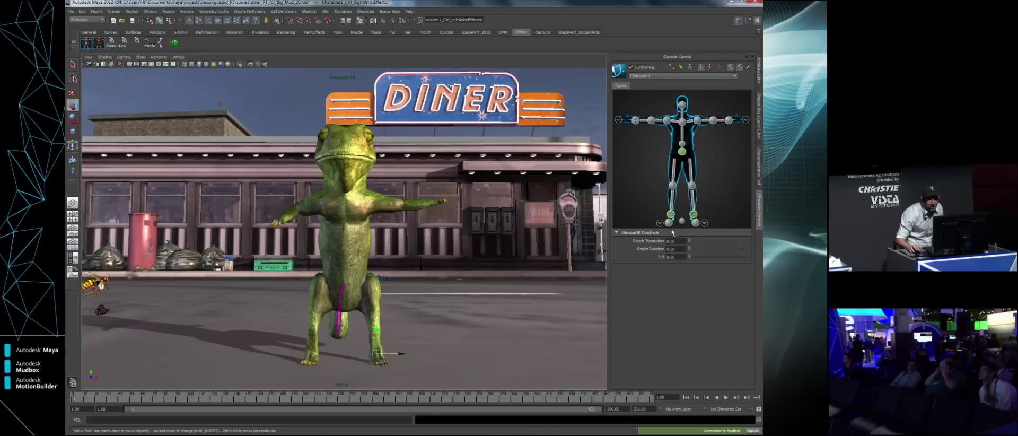
mouse_move(399, 353)
left_mouse_down()
mouse_move(443, 355)
mouse_move(410, 354)
left_mouse_up()
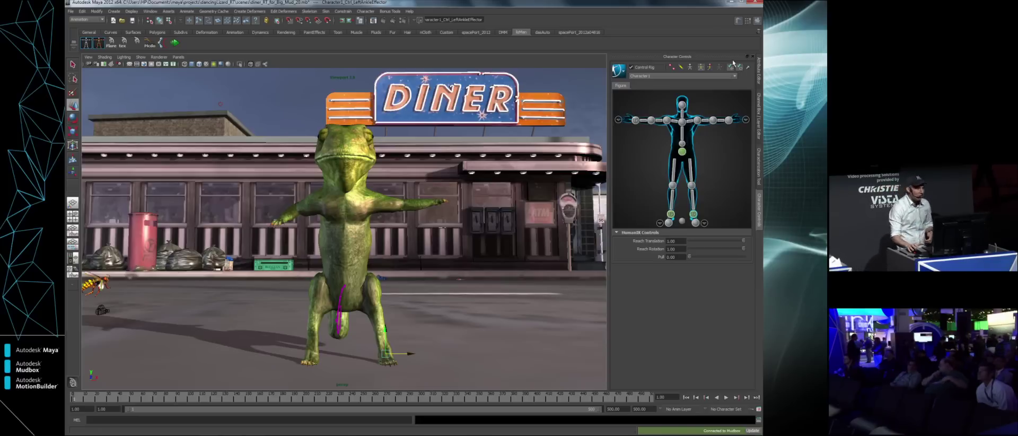
Select the right wrist effector and view the HumanIK definition and property options for Character1.
left_click(635, 120)
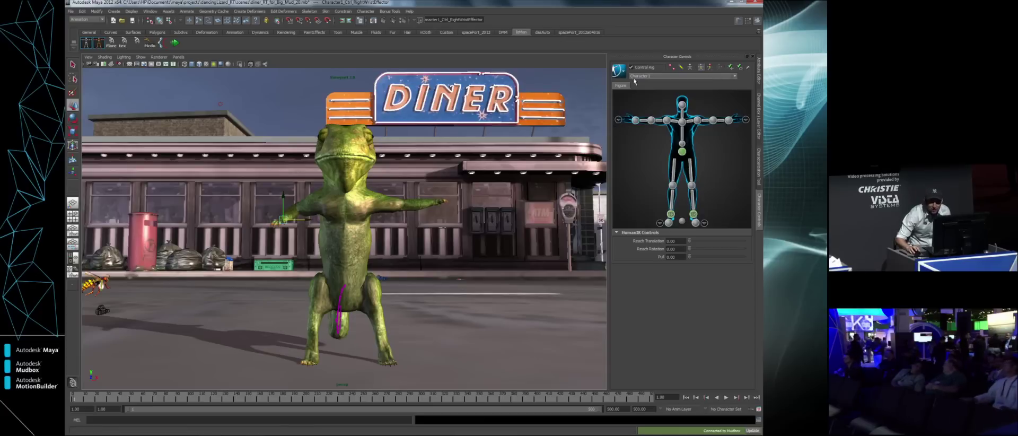
left_click(618, 70)
mouse_move(640, 91)
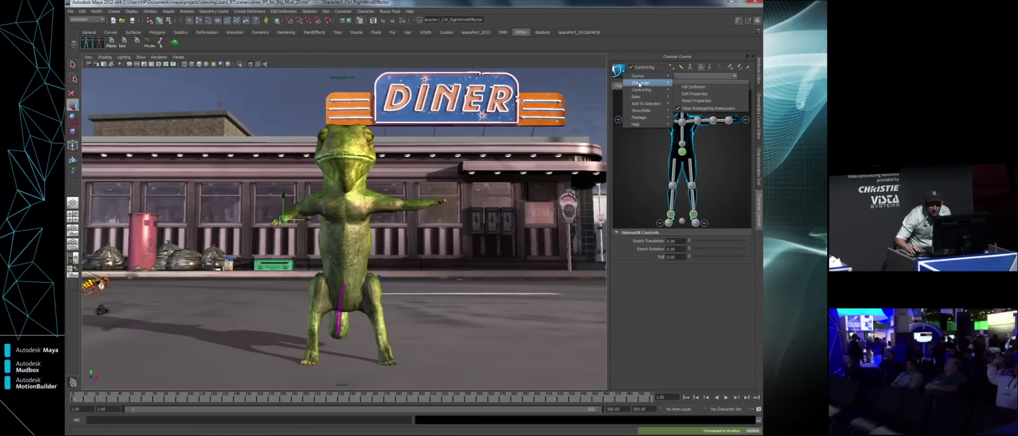
left_click(692, 108)
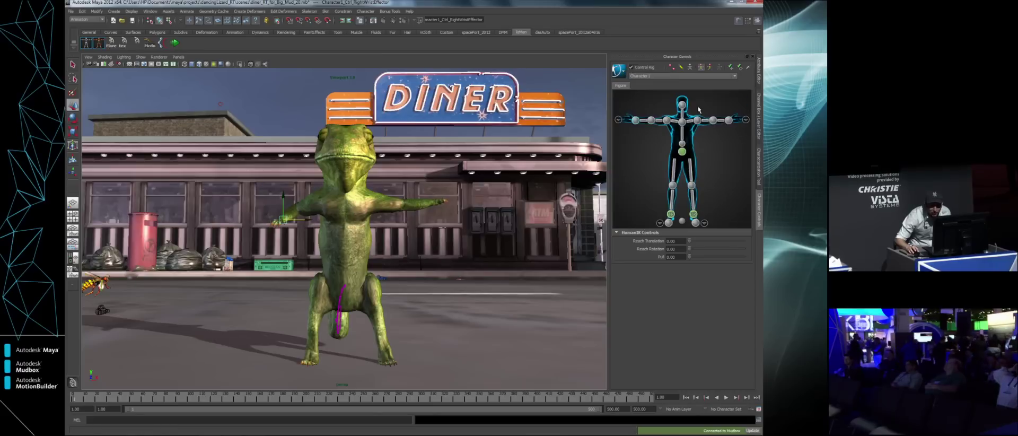
Send the rigged chameleon to MotionBuilder, adding it to the current scene.
left_click(70, 12)
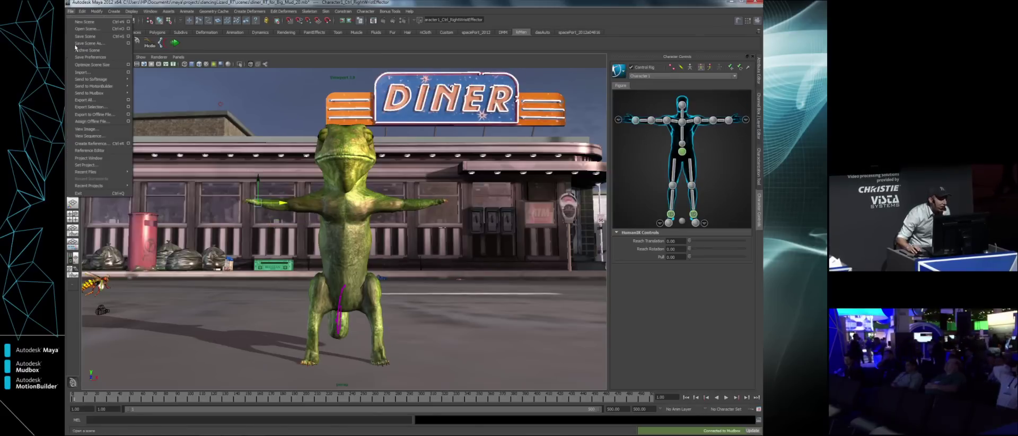
mouse_move(90, 89)
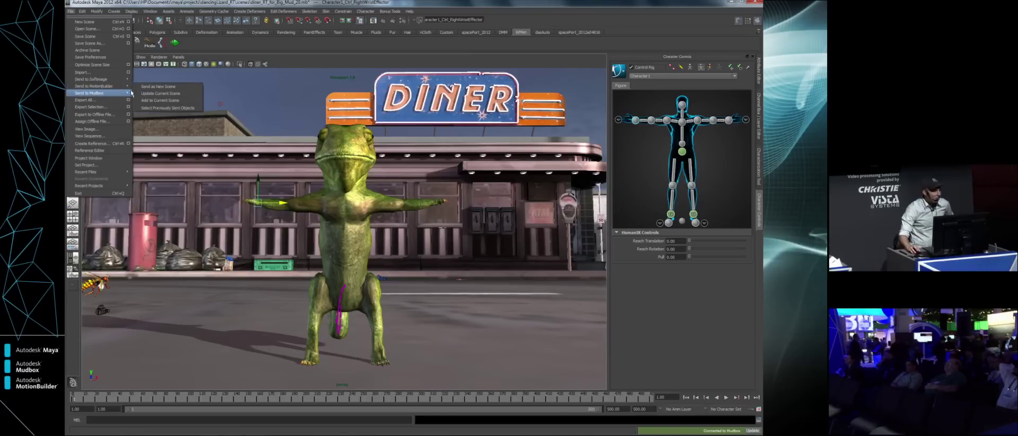
left_click(161, 96)
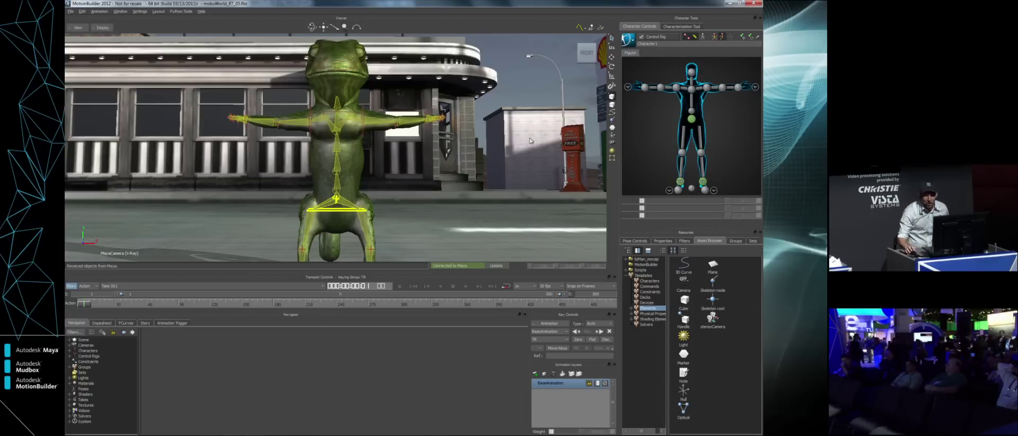
Enlarge the Character Controls area and frame the whole chameleon in the viewer.
left_click_drag(687, 234, 692, 288)
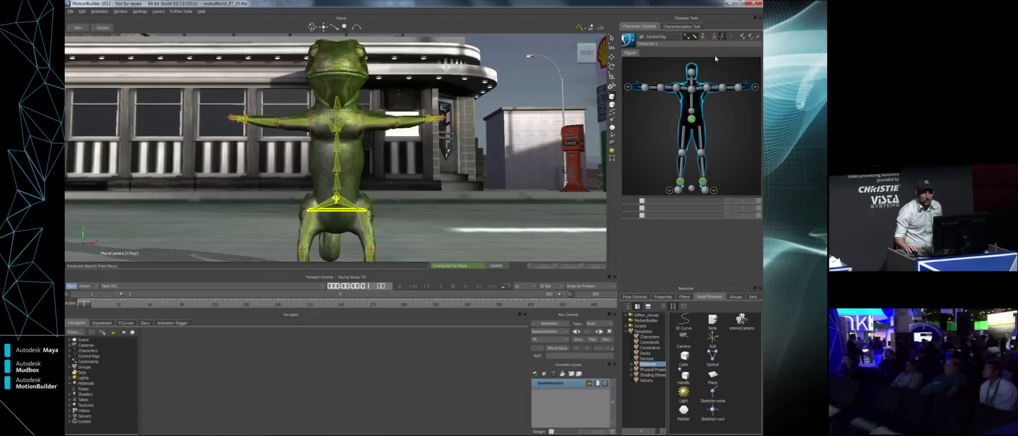
mouse_move(723, 20)
left_mouse_down()
mouse_move(565, 107)
mouse_move(444, 132)
mouse_move(716, 33)
left_mouse_up()
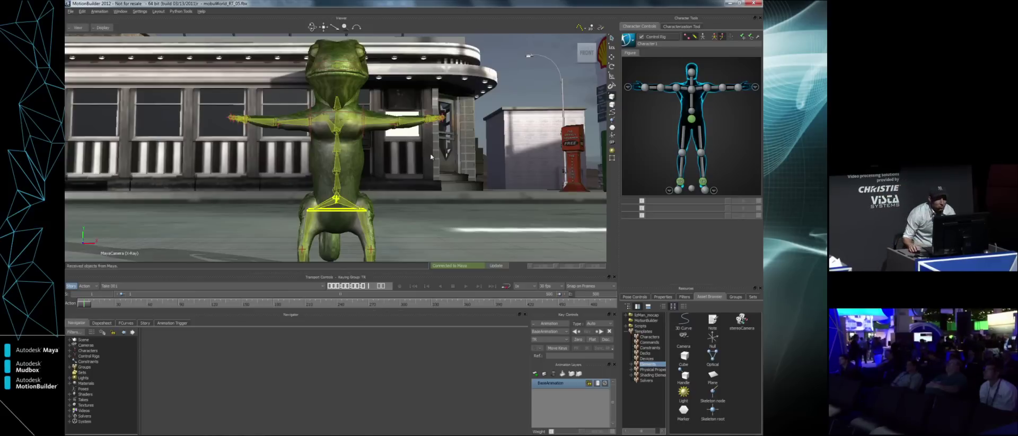
scroll(343, 183, "down", 3)
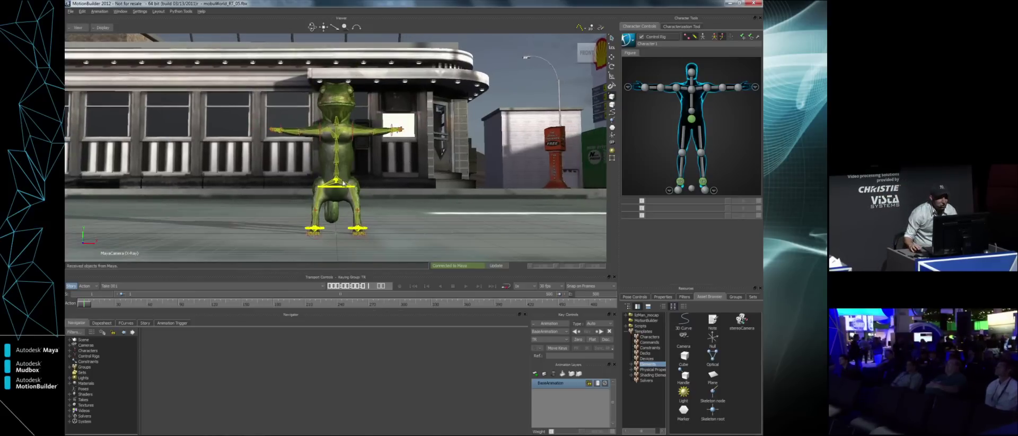
scroll(343, 183, "up", 4)
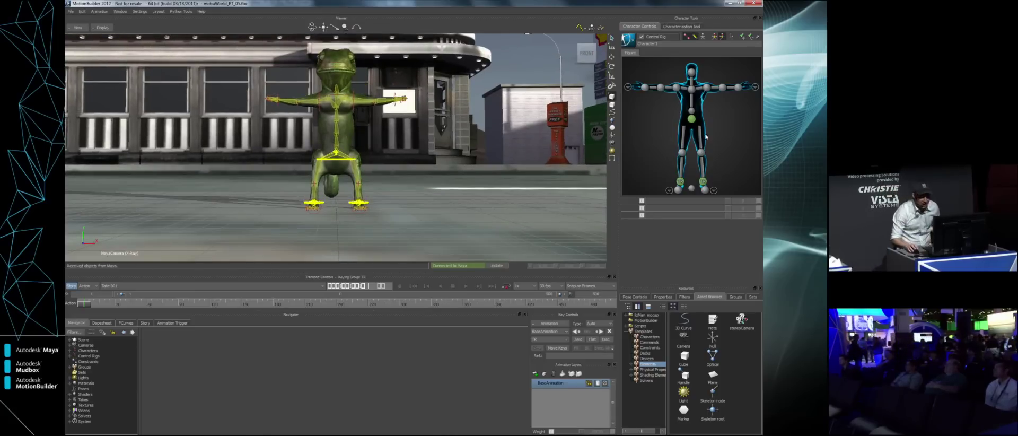
Merge the hiphop_dance_Optical motion capture file from the Asset Browser into the scene.
left_click(662, 296)
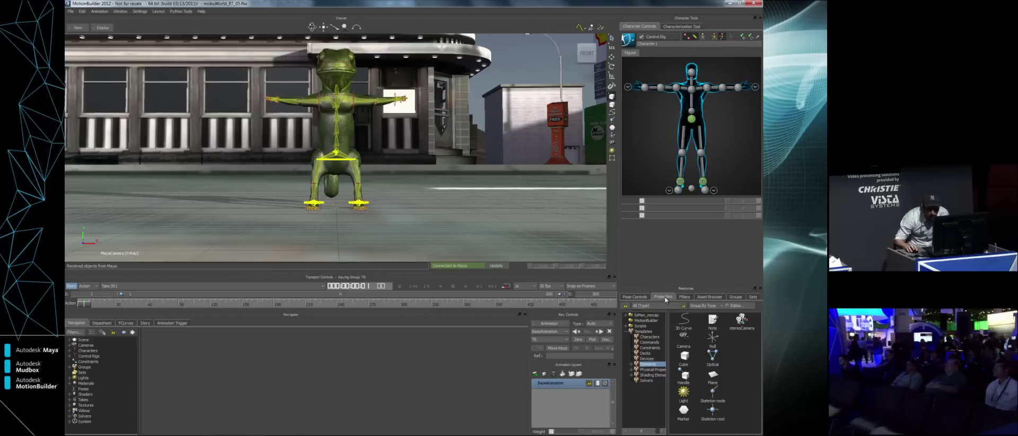
left_click(636, 297)
left_click(711, 298)
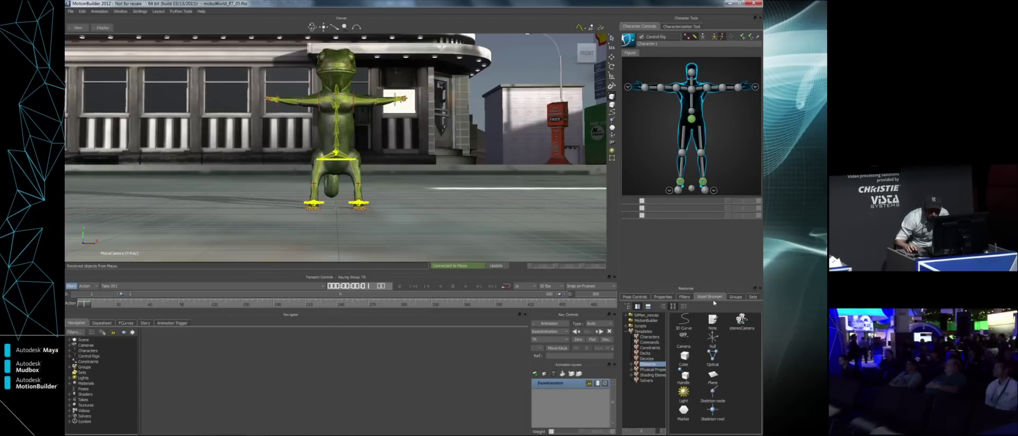
left_click(683, 306)
left_click(689, 347)
left_click_drag(467, 213, 443, 171)
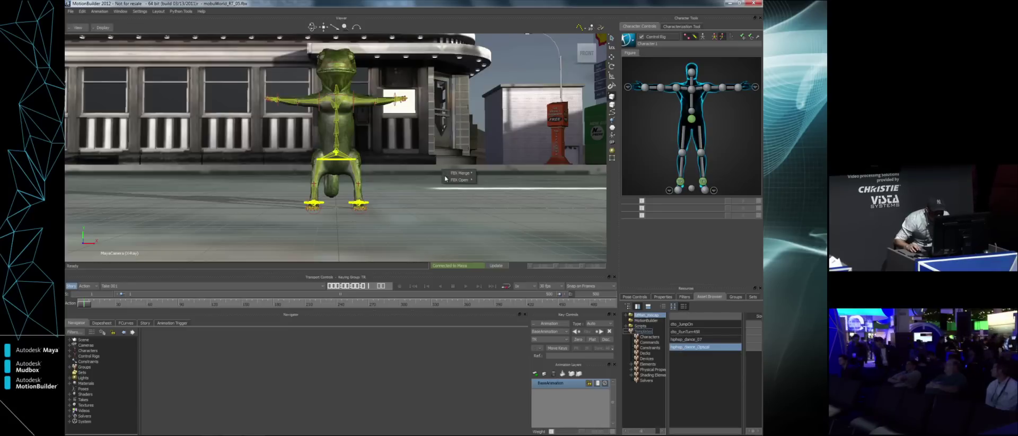
left_click(494, 172)
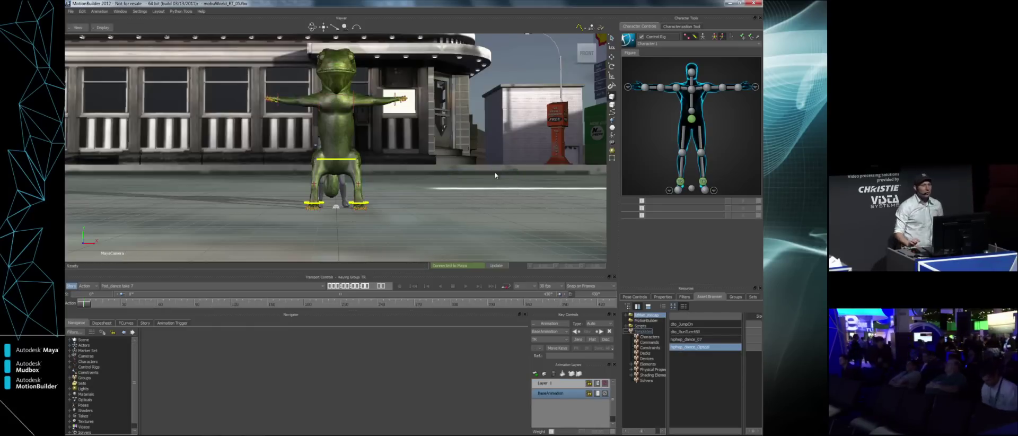
Activate the Translate manipulator and select the chameleon's Character1_Ctrl_Reference control.
left_click(691, 188)
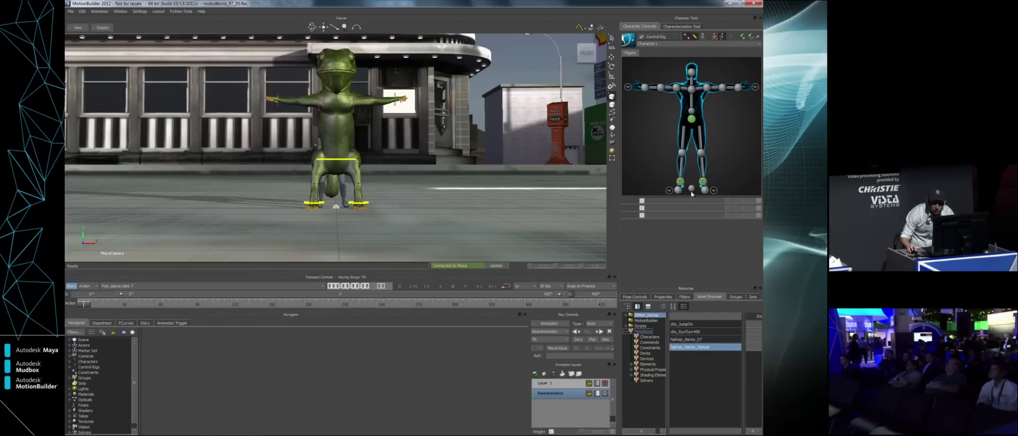
left_click_drag(371, 220, 369, 212, "ctrl+shift")
left_click(369, 219)
key("t")
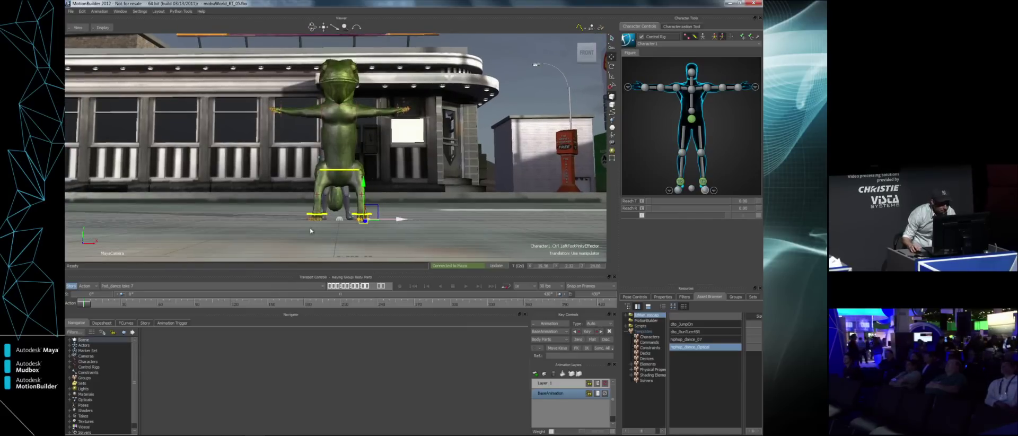
left_click(691, 189)
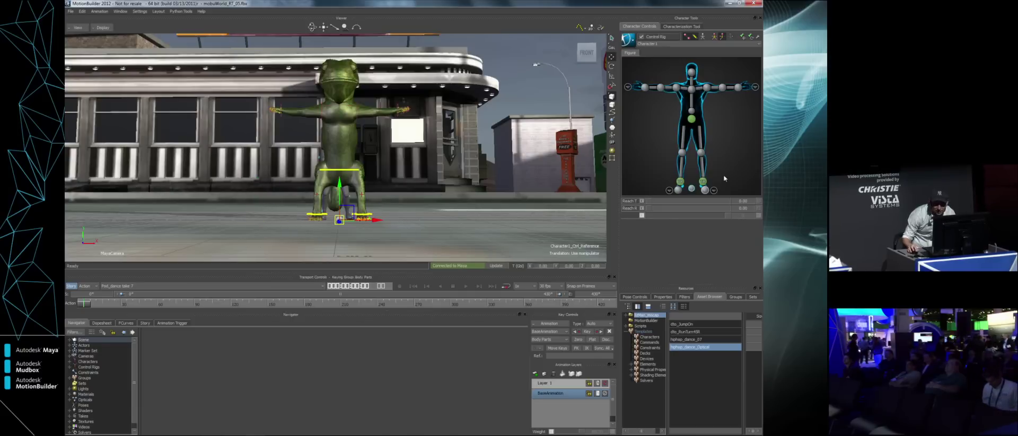
left_click(675, 131)
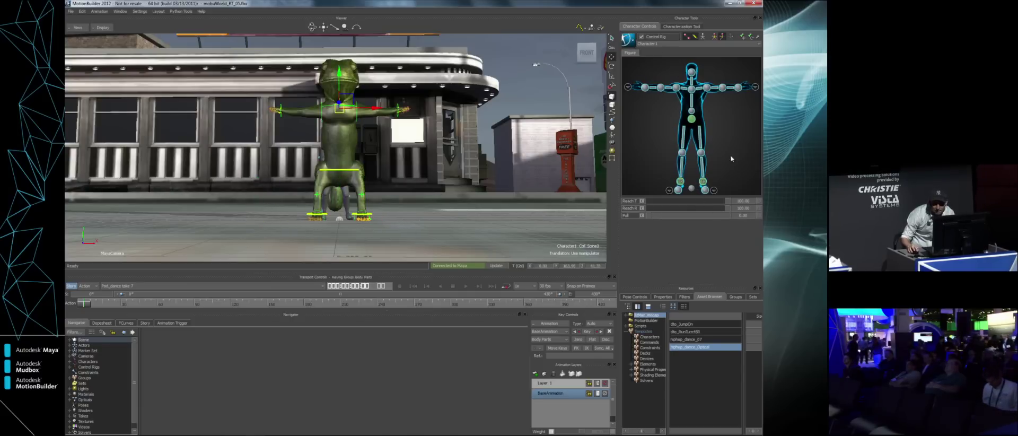
left_click(704, 189)
left_click(690, 190)
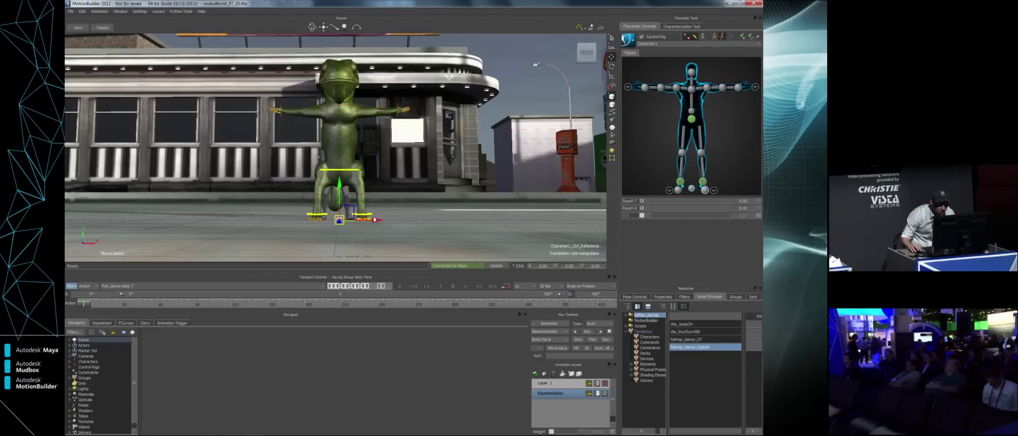
Turn on looped playback, play the merged dance motion to review it beside the chameleon, and stop it.
left_click_drag(374, 219, 331, 244)
left_click_drag(418, 249, 420, 224)
left_click(506, 286)
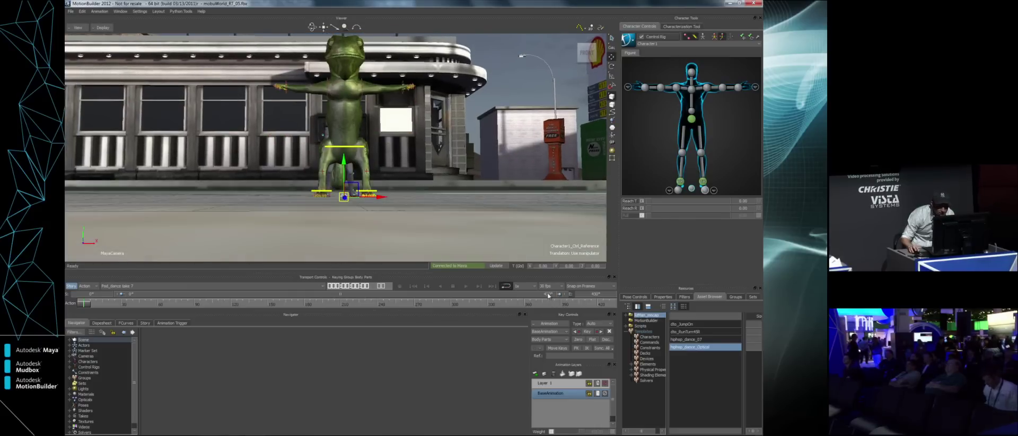
left_click(466, 286)
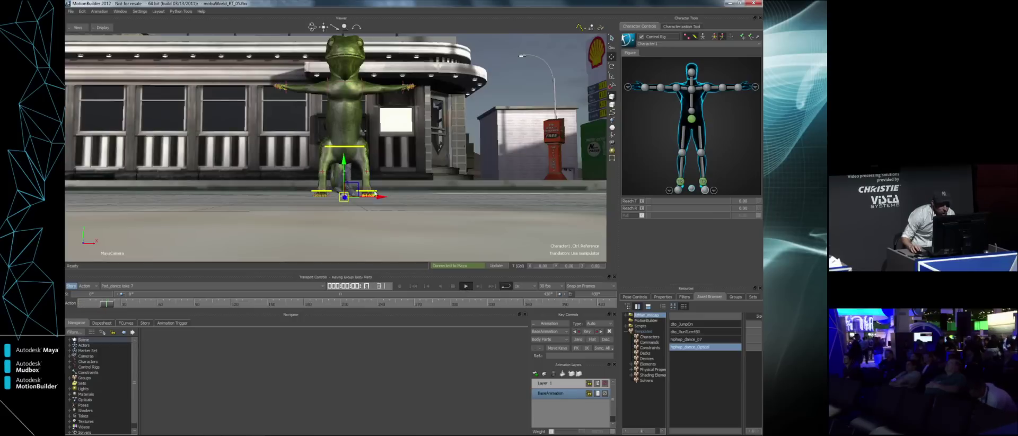
mouse_move(383, 205)
left_mouse_down()
mouse_move(407, 213)
mouse_move(370, 227)
mouse_move(376, 204)
left_mouse_up()
left_click(466, 286)
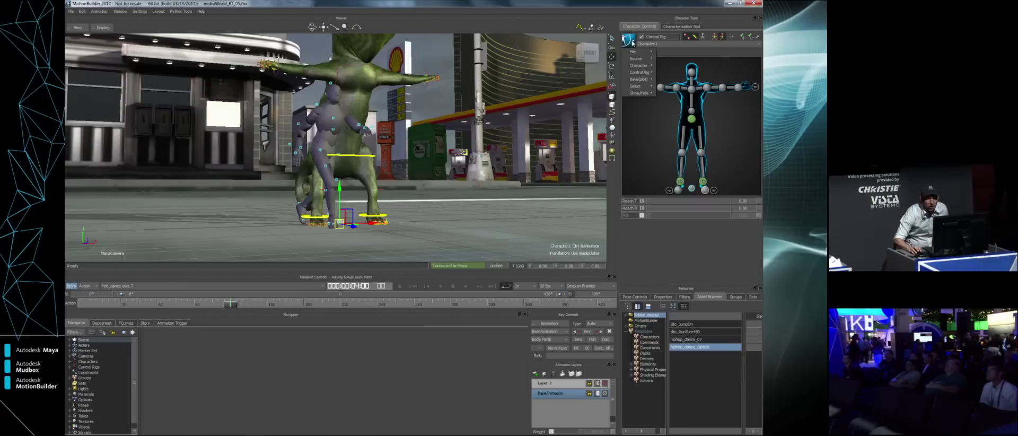
Look up the Actor's controls, return to Character 1 and set its input source to Actor.
left_click(675, 45)
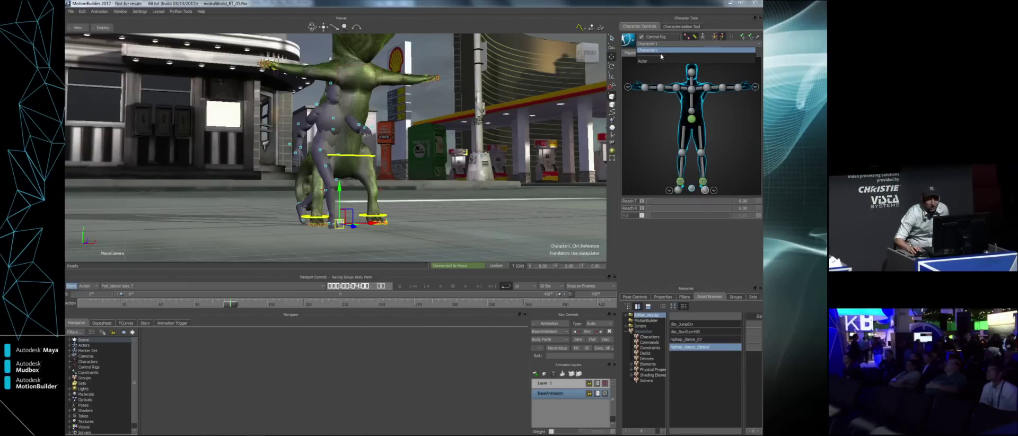
left_click(651, 62)
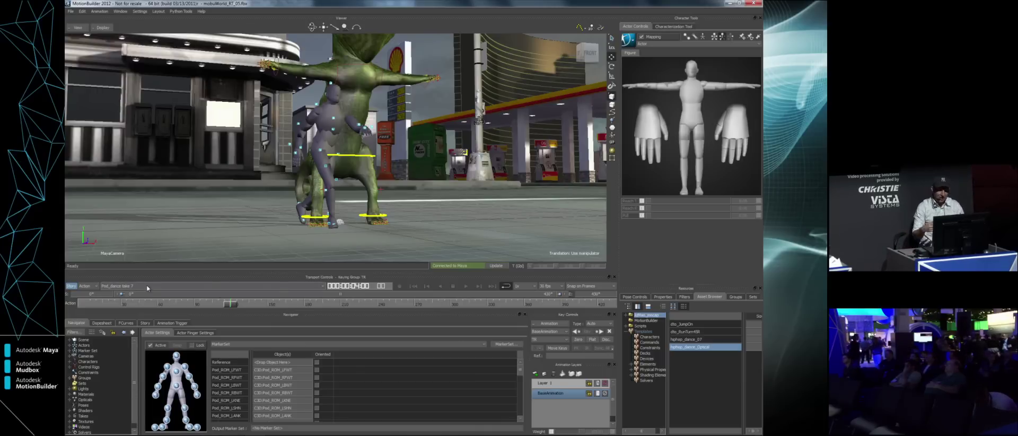
left_click(665, 45)
left_click(656, 53)
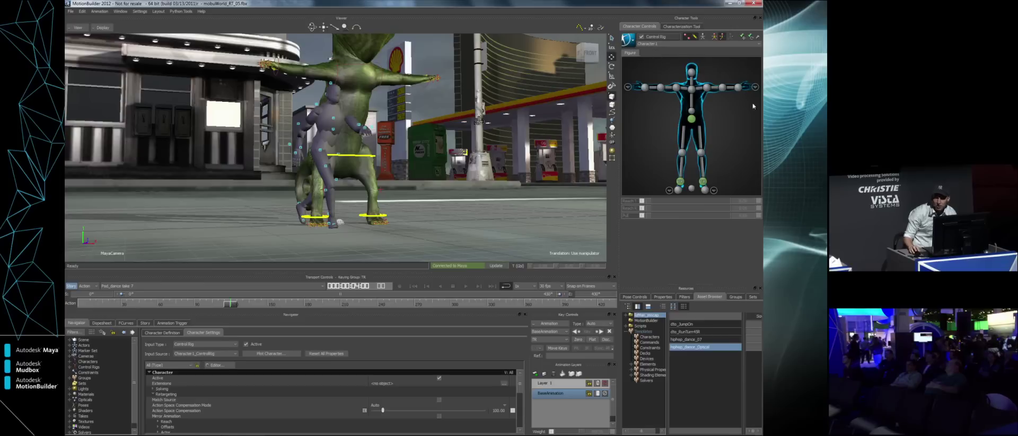
left_click(628, 39)
mouse_move(638, 58)
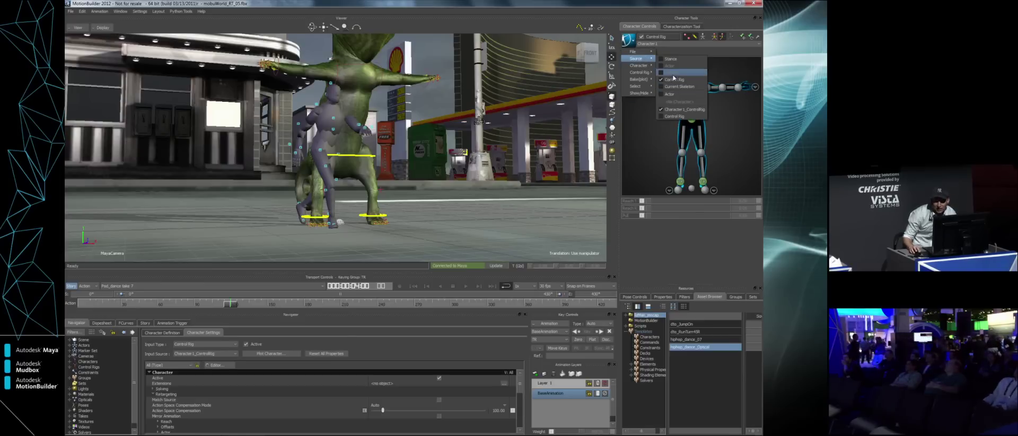
left_click(675, 94)
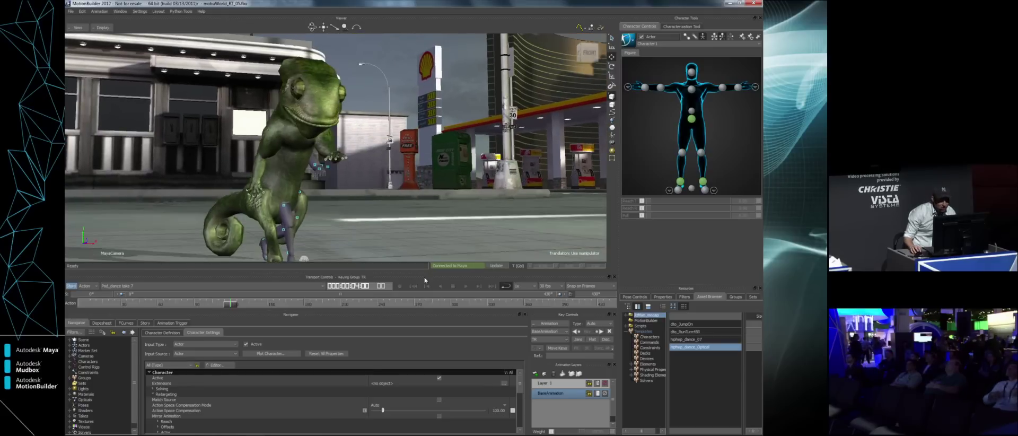
Play the retargeted dance from the start to review how the chameleon follows the actor, and stop playback.
left_click(413, 287)
left_click(465, 286)
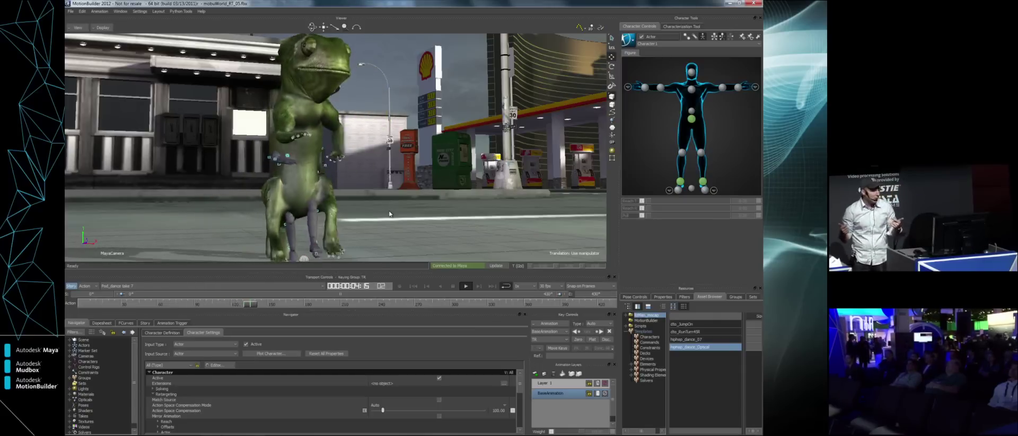
left_click(452, 287)
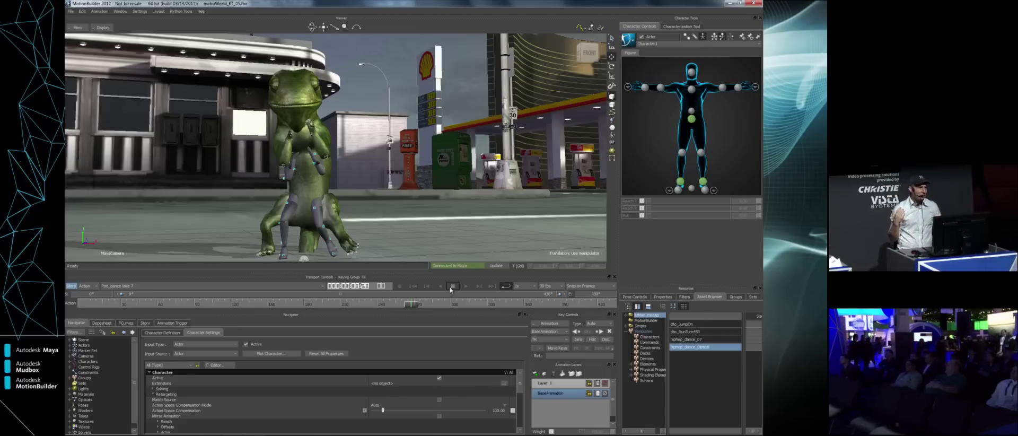
left_click(465, 286)
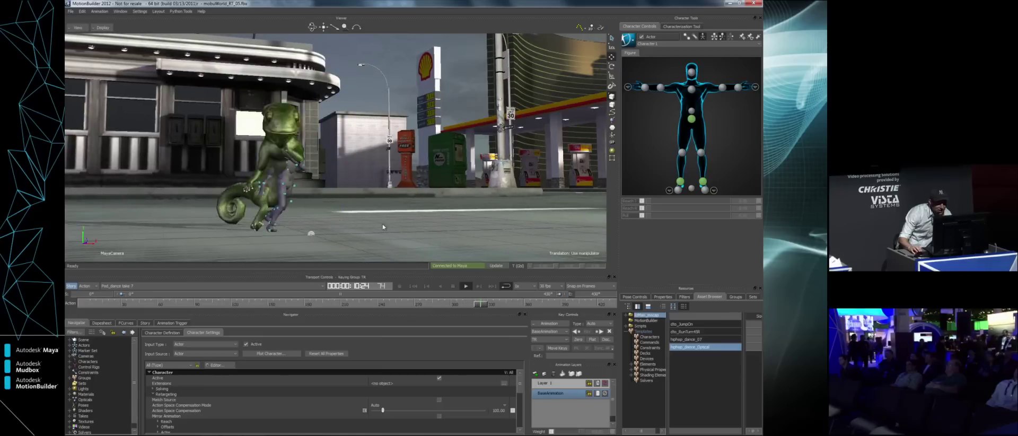
left_click(454, 286)
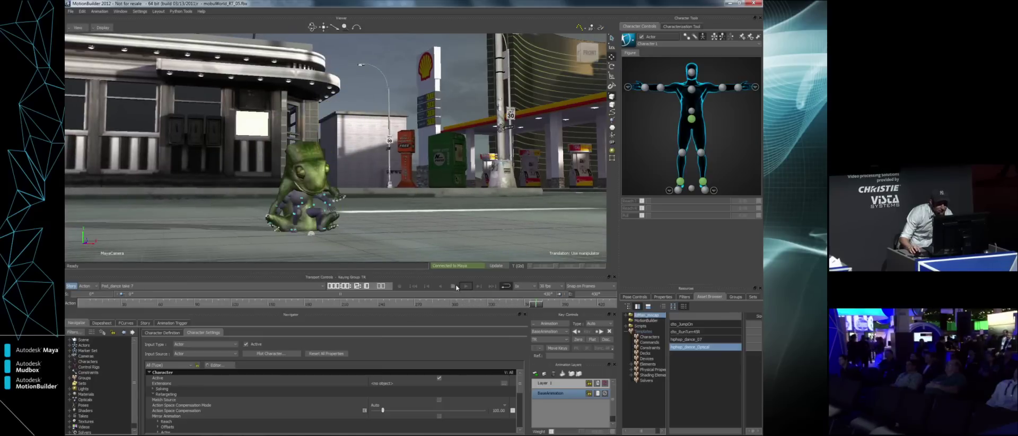
Key the right wrist effector's Reach T and Reach R at 100 at the one-handed handplant, around 11:15.
left_click_drag(535, 304, 501, 304)
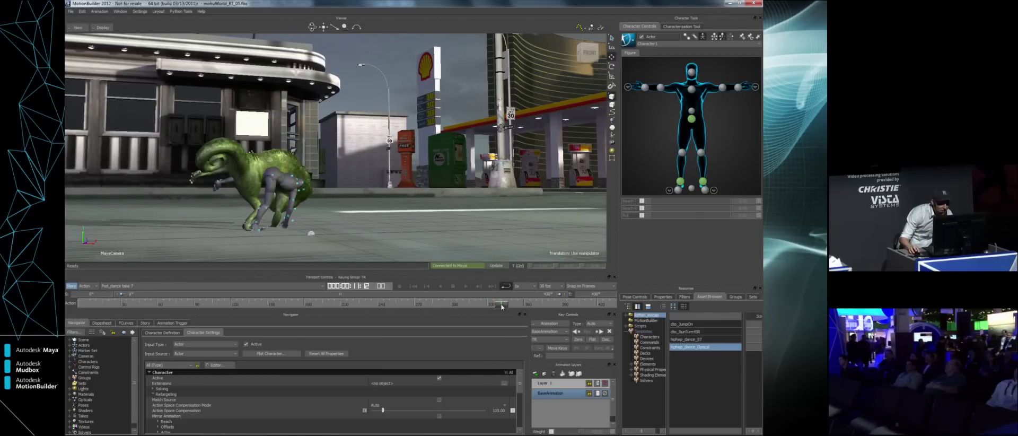
left_click_drag(338, 176, 510, 304)
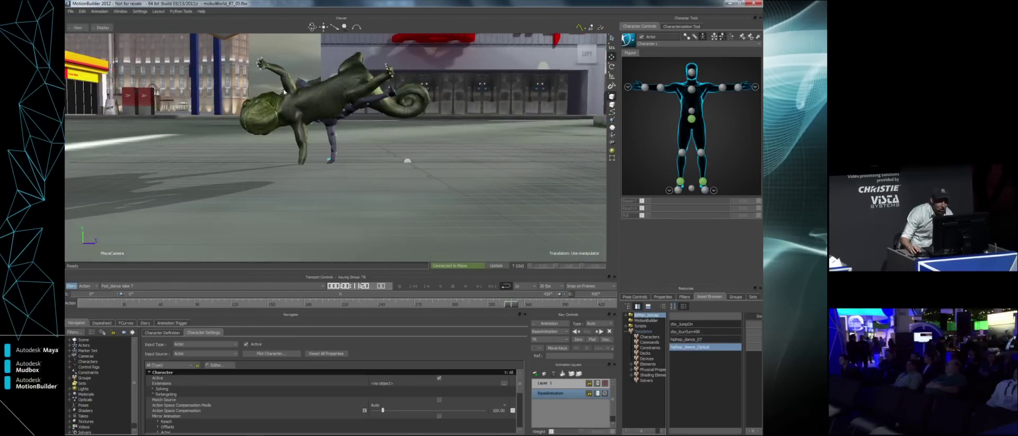
left_click_drag(283, 91, 316, 167)
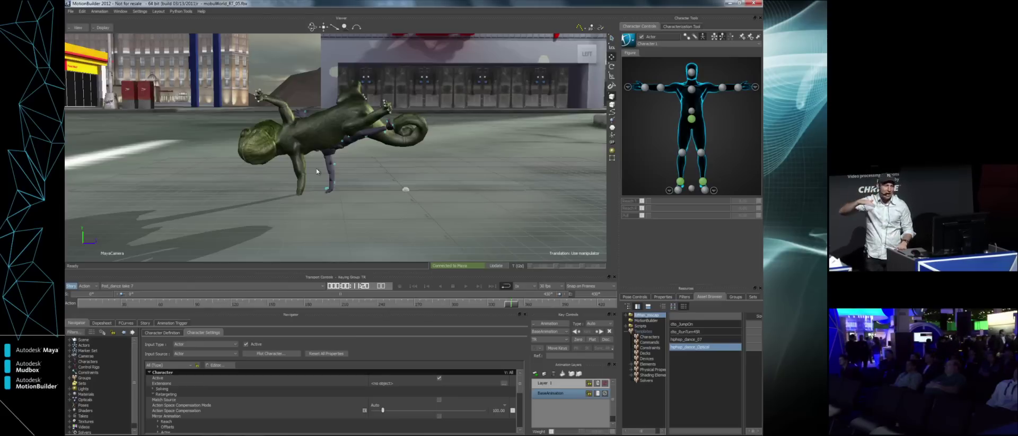
left_click(646, 88)
left_click(630, 202)
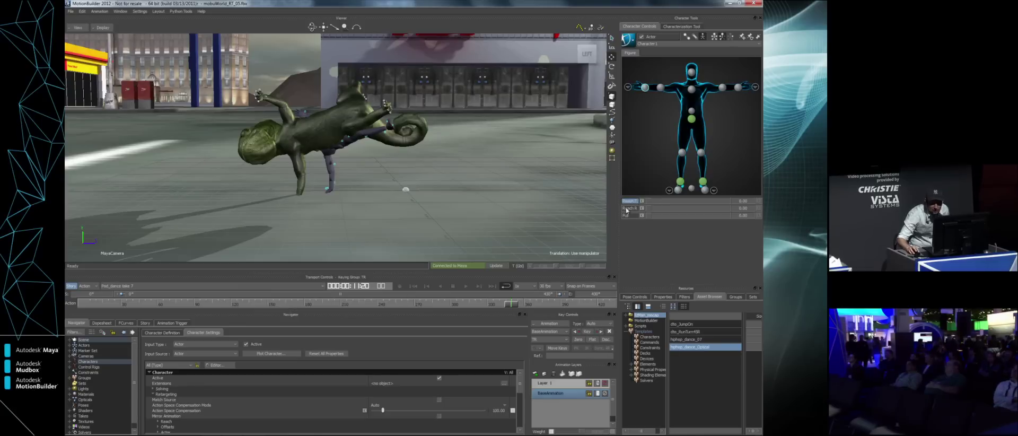
mouse_move(505, 304)
left_mouse_down()
mouse_move(491, 305)
mouse_move(502, 306)
left_mouse_up()
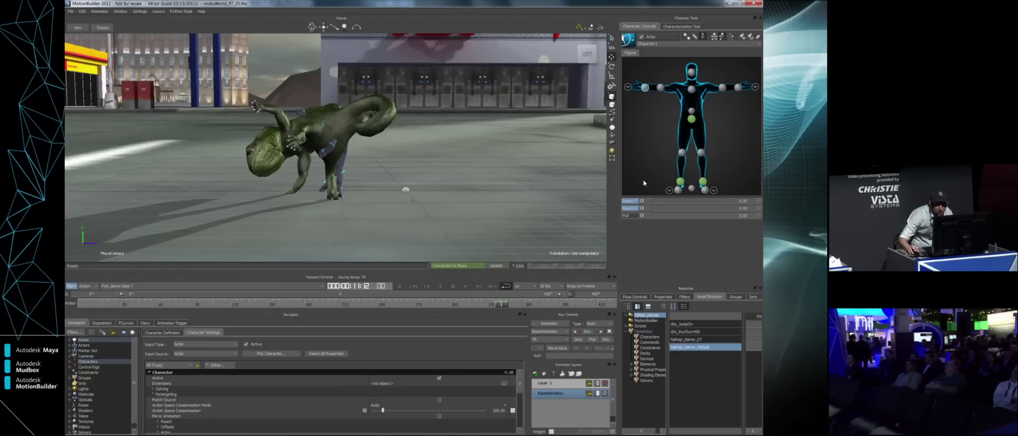
left_click_drag(504, 306, 506, 305)
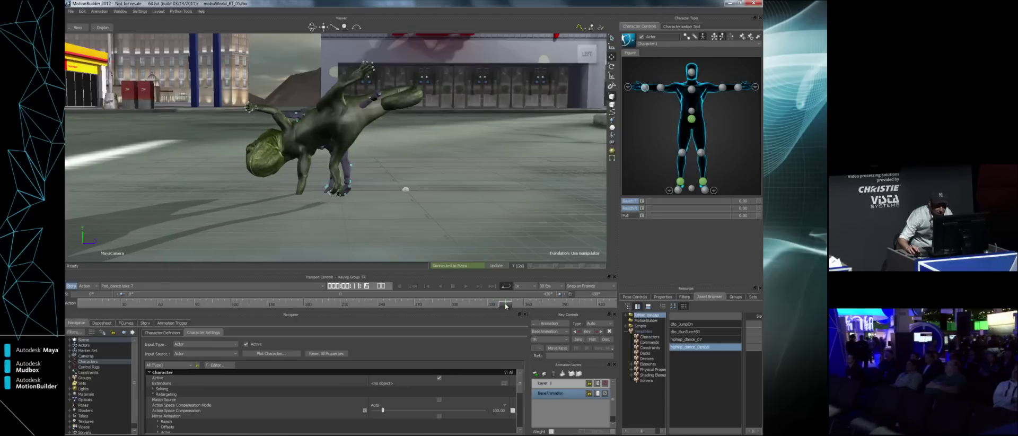
left_click_drag(651, 206, 684, 212)
left_click_drag(456, 223, 429, 222)
key("k")
Key the right wrist effector's Reach T and Reach R at 0 at 11:07 and at 12:24.
left_click_drag(501, 305, 497, 306)
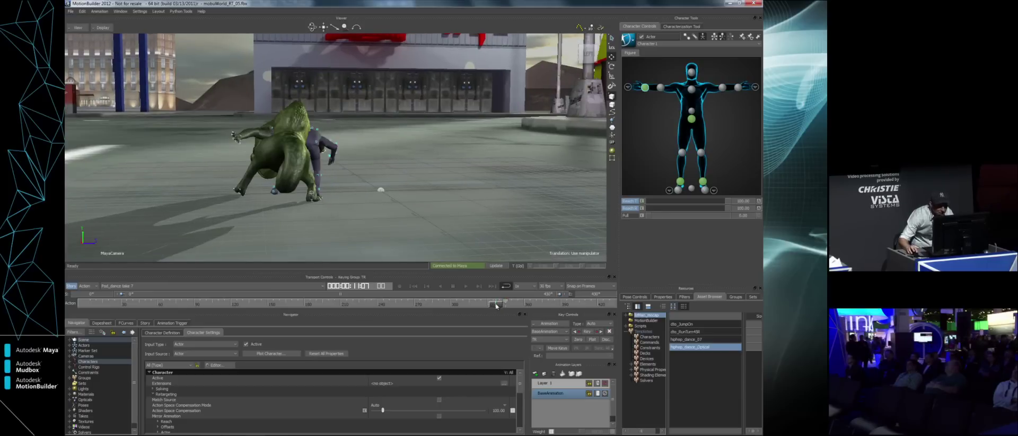
left_click_drag(723, 207, 620, 211)
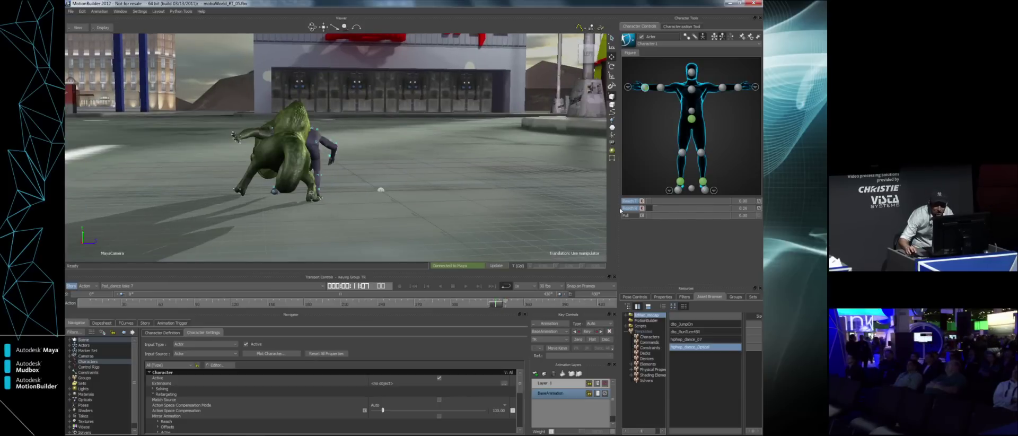
left_click_drag(497, 303, 556, 306)
left_click_drag(447, 201, 393, 199, "ctrl+shift")
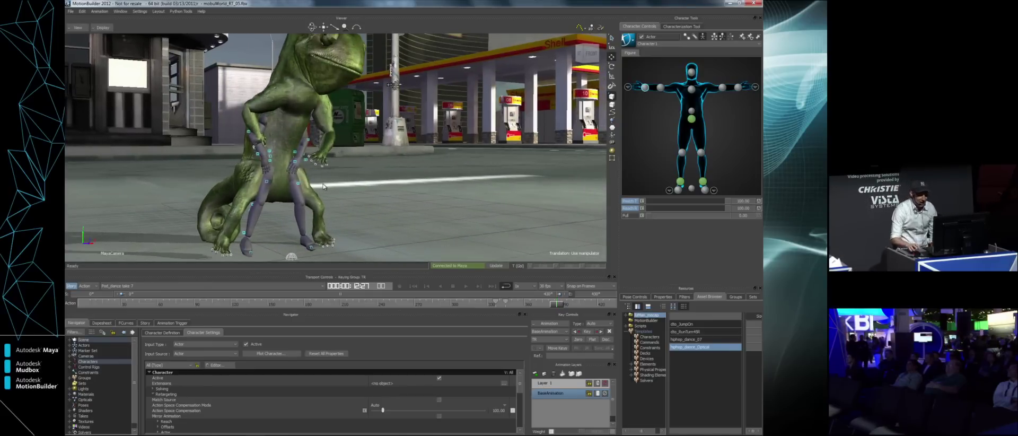
mouse_move(557, 305)
left_mouse_down()
mouse_move(544, 305)
mouse_move(553, 305)
left_mouse_up()
left_click_drag(724, 204, 642, 201)
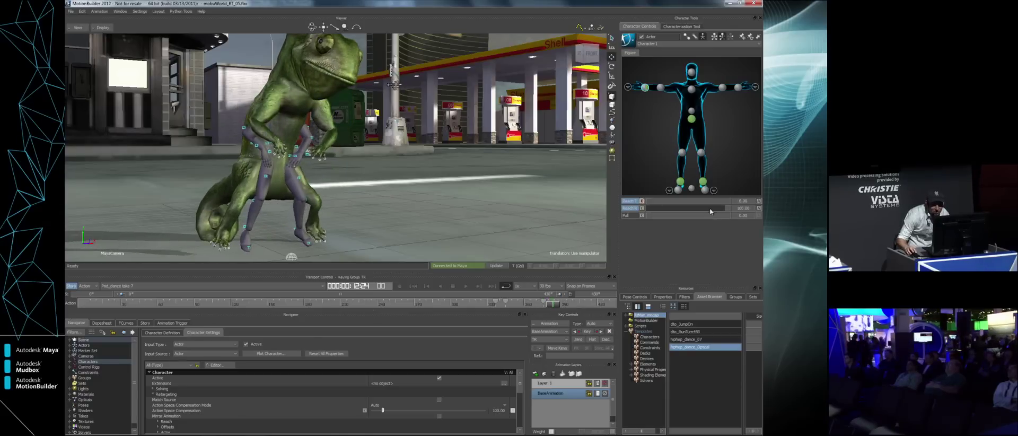
left_click(642, 208)
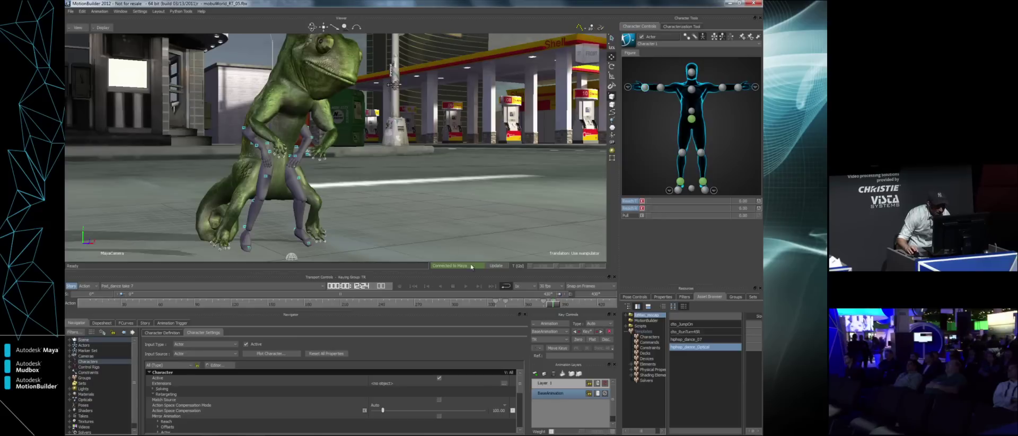
Scrub back through the dance and open the System's profiling display to examine the frame rate.
left_click_drag(556, 306, 458, 306)
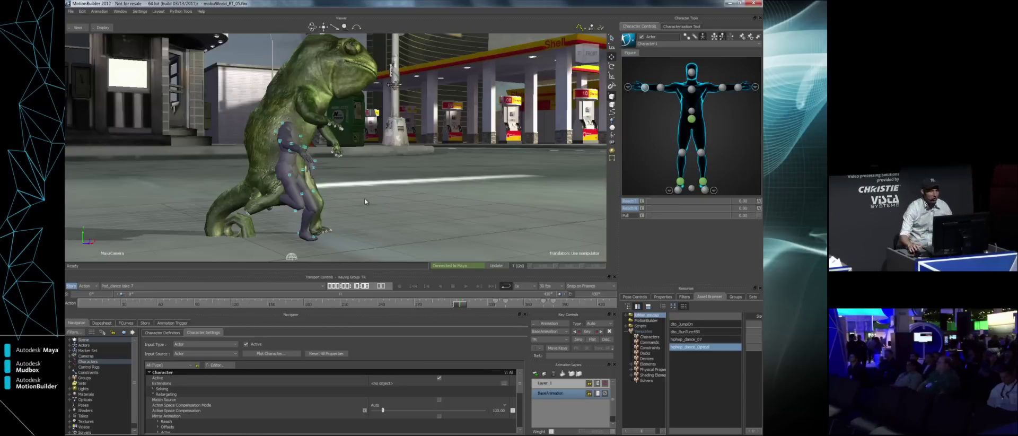
left_click_drag(134, 358, 129, 374)
left_click(70, 431)
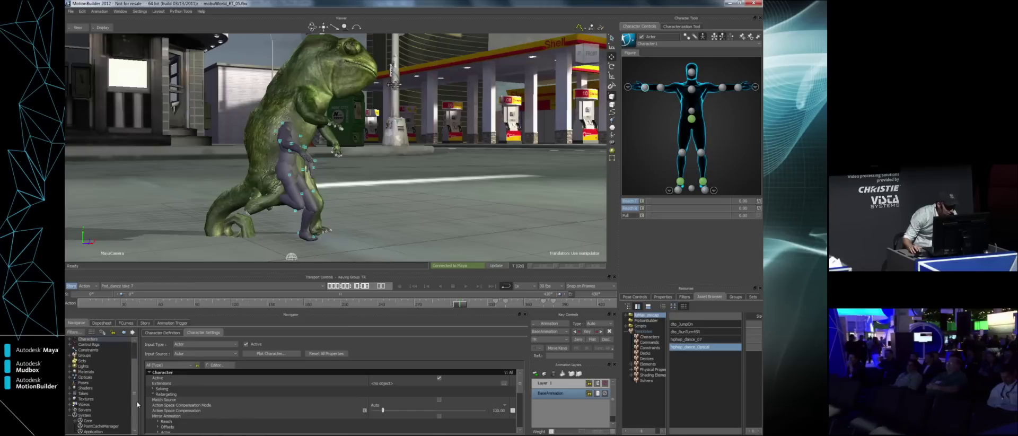
left_click(85, 416)
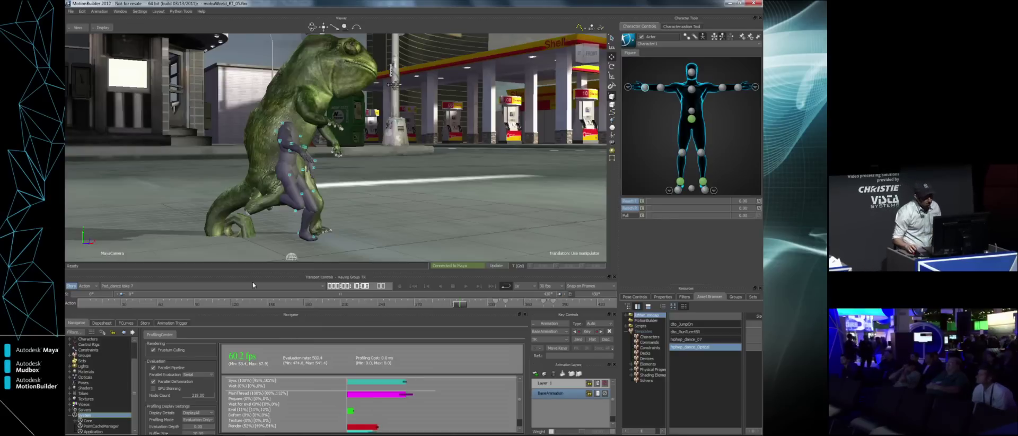
Scrub back to around 1:29 and step through individual frames to examine the chameleon's motion.
left_click_drag(459, 304, 159, 274)
key("Left")
key("Left")
key("Left")
key("Left")
key("Left")
key("Left")
key("Left")
key("Left")
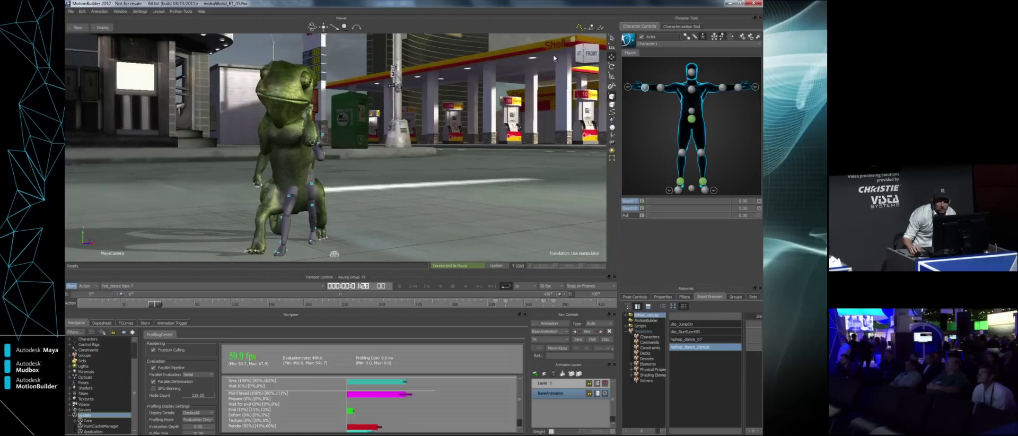
Bake the actor-driven dance onto Character 1's control rig, keeping the offered plot options.
left_click(630, 41)
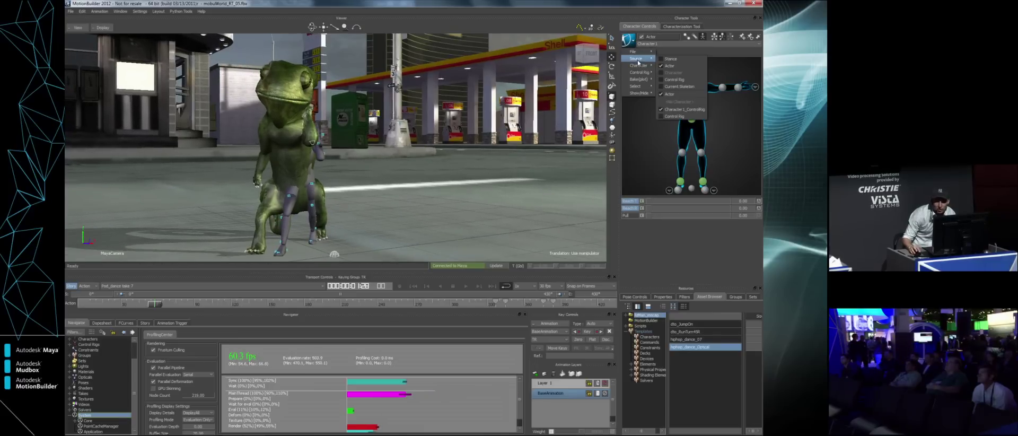
mouse_move(652, 65)
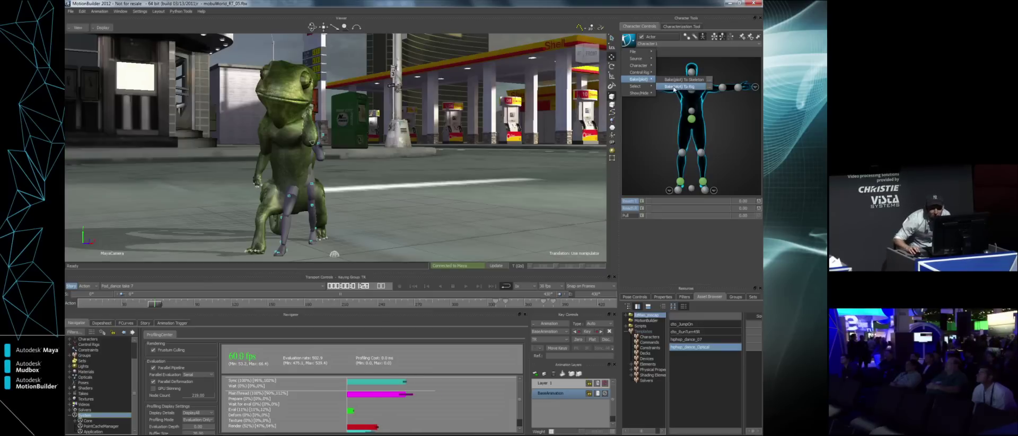
left_click(705, 87)
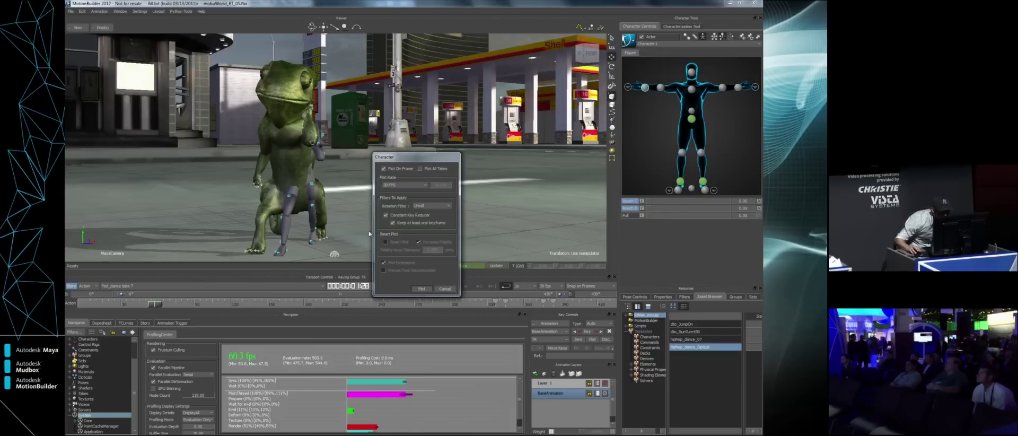
left_click(420, 288)
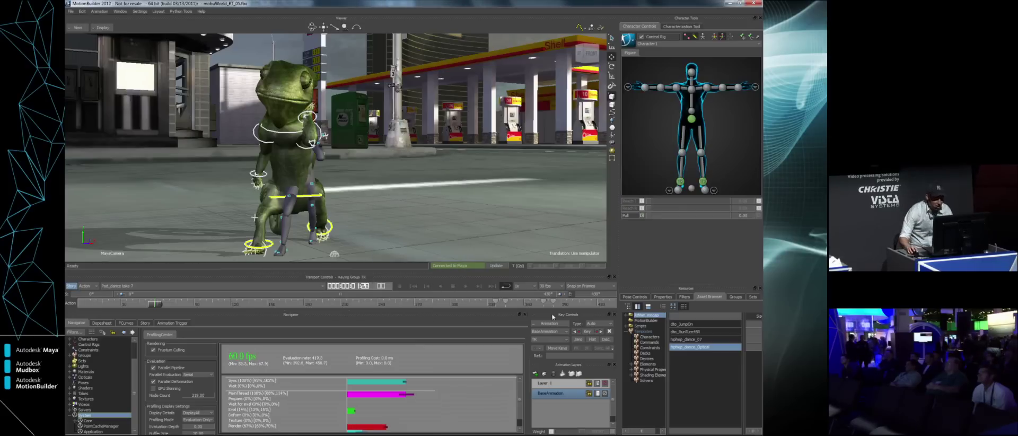
Go to frame 0:22 and hide the actor's body so only the chameleon and its rig are displayed.
left_click_drag(150, 306, 122, 299)
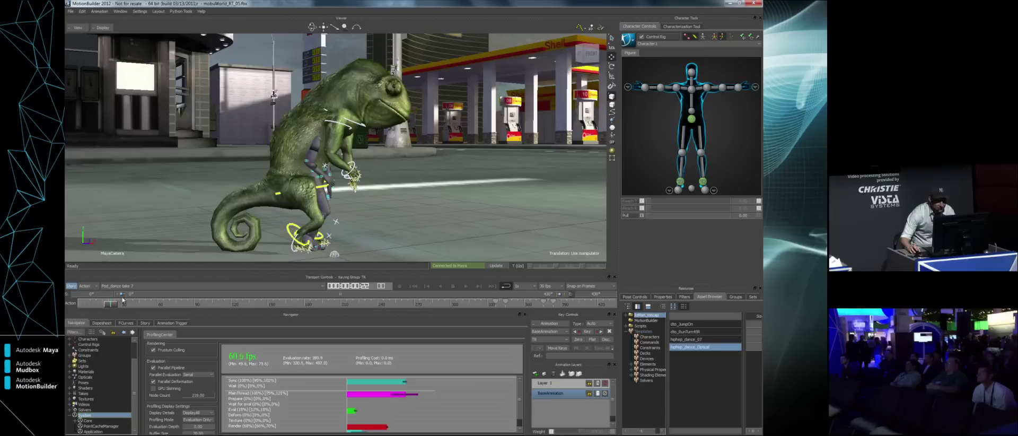
left_click(634, 47)
mouse_move(643, 94)
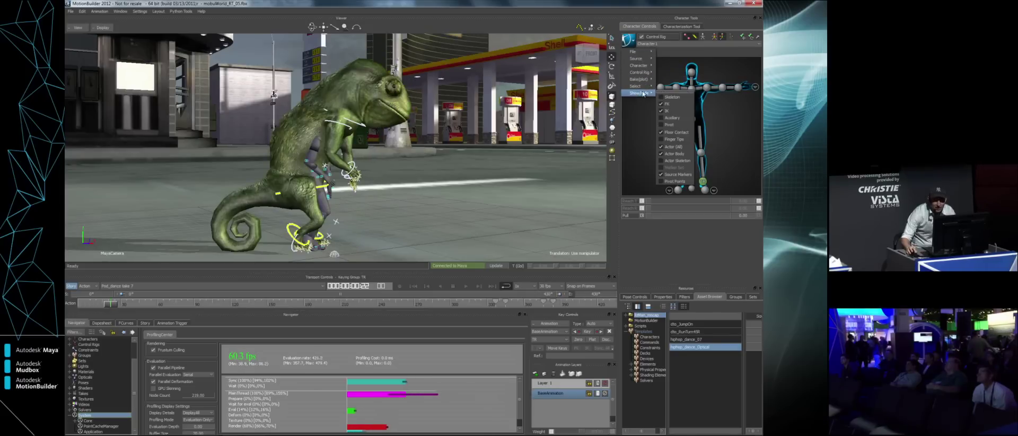
left_click(667, 152)
left_click_drag(377, 158, 473, 122, "ctrl+shift")
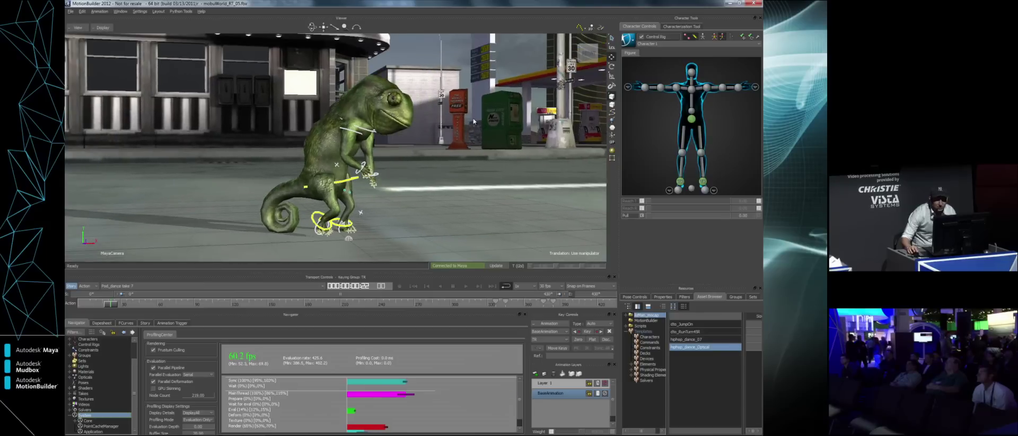
Hide the control rig's effectors in the viewer, play the baked dance to review it, and stop playback.
left_click(694, 37)
left_click_drag(403, 133, 380, 133, "shift")
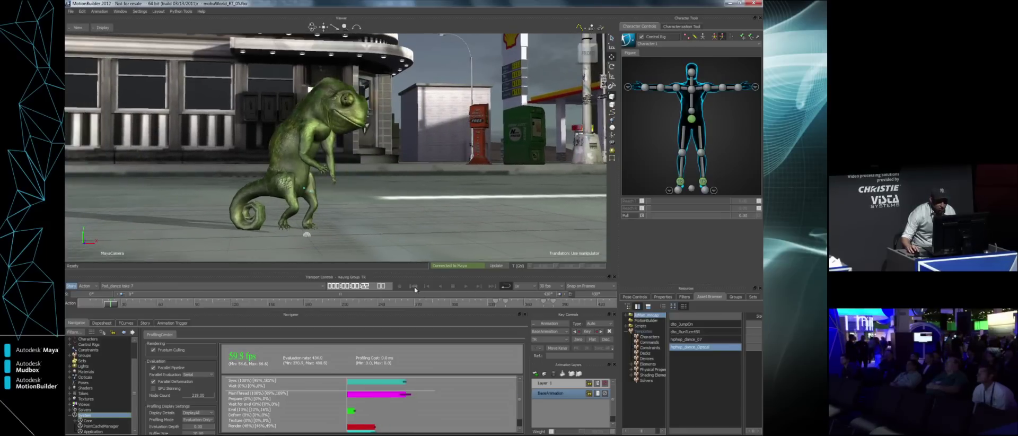
left_click(466, 285)
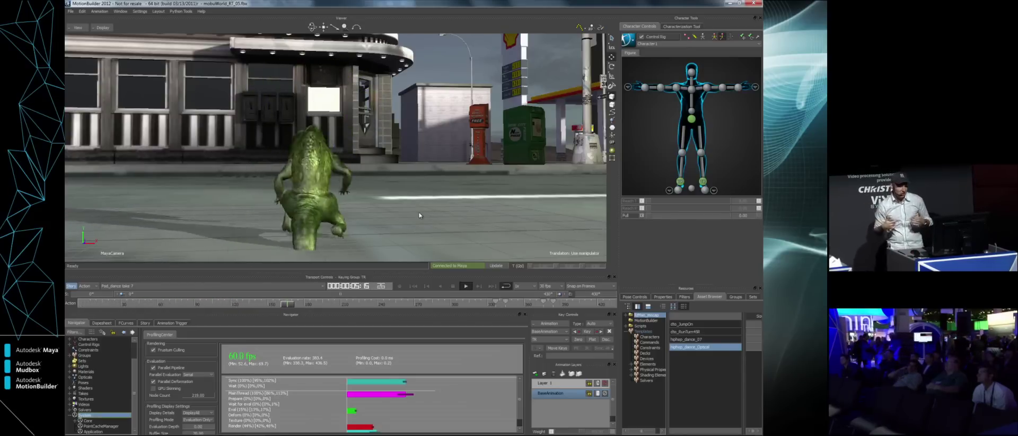
left_click(454, 286)
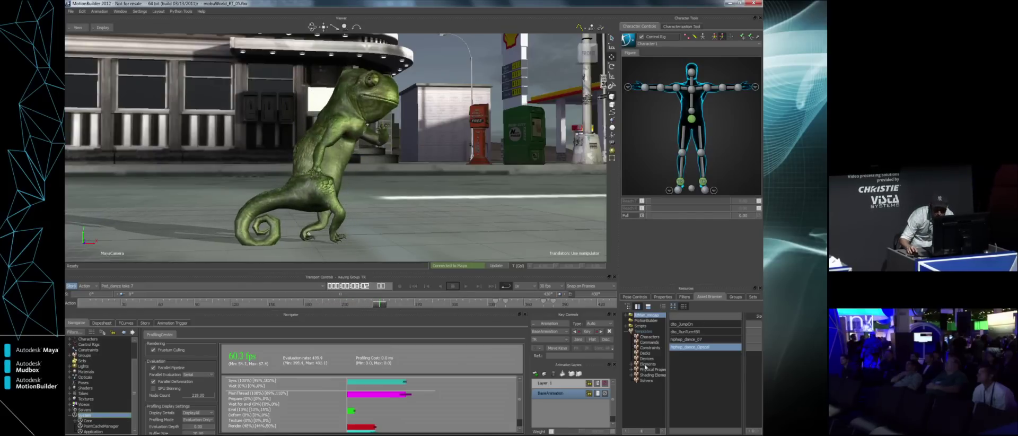
Add a StereoCamera element beside the chameleon and display its zero parallax plane.
left_click(646, 364)
left_click_drag(694, 415, 416, 205)
left_click(320, 333)
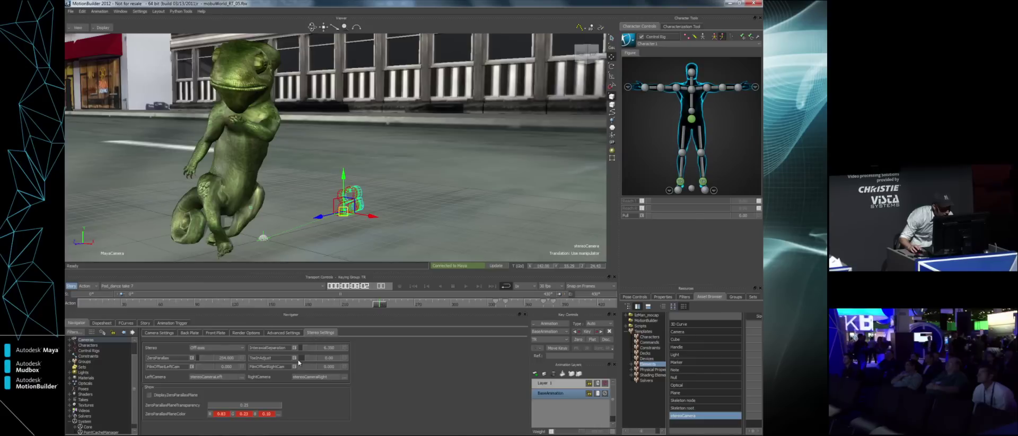
left_click(150, 395)
left_click_drag(286, 223, 315, 212, "ctrl+shift")
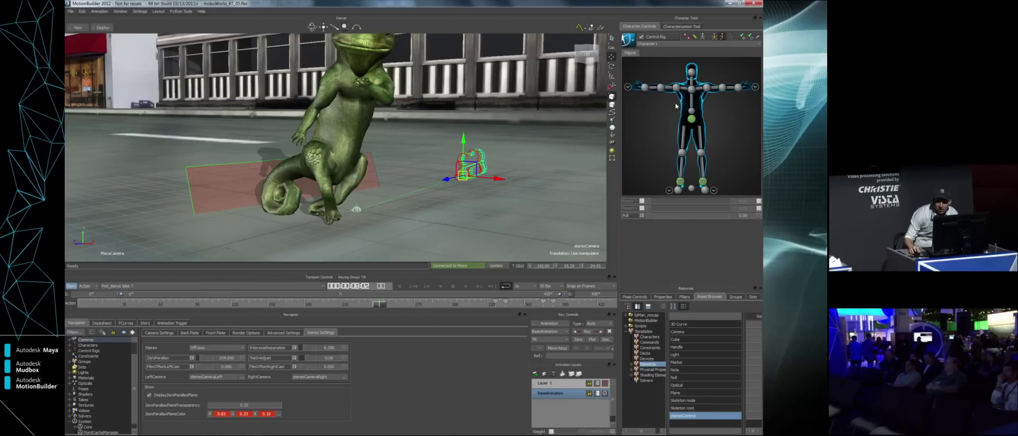
Select the chameleon's right wrist effector, update the connected Maya scene with the baked animation, and play the dance in Maya.
left_click(644, 87)
left_click_drag(354, 166, 425, 268, "alt")
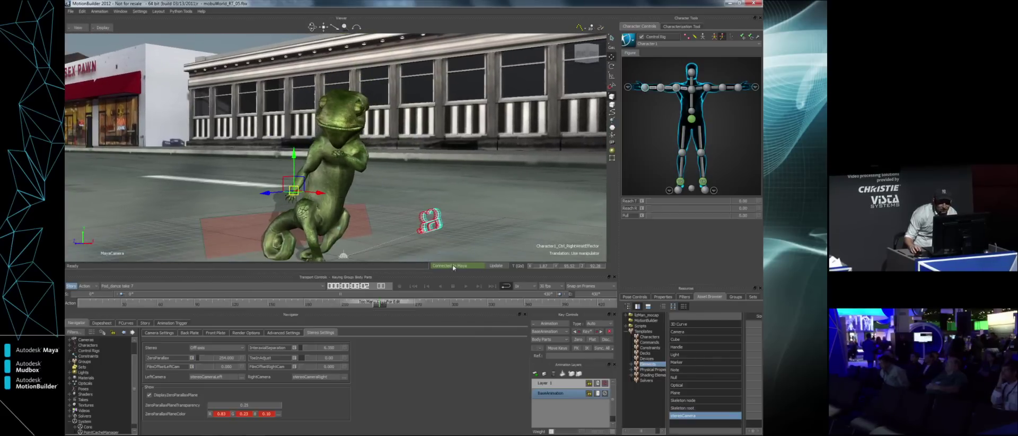
left_click(496, 266)
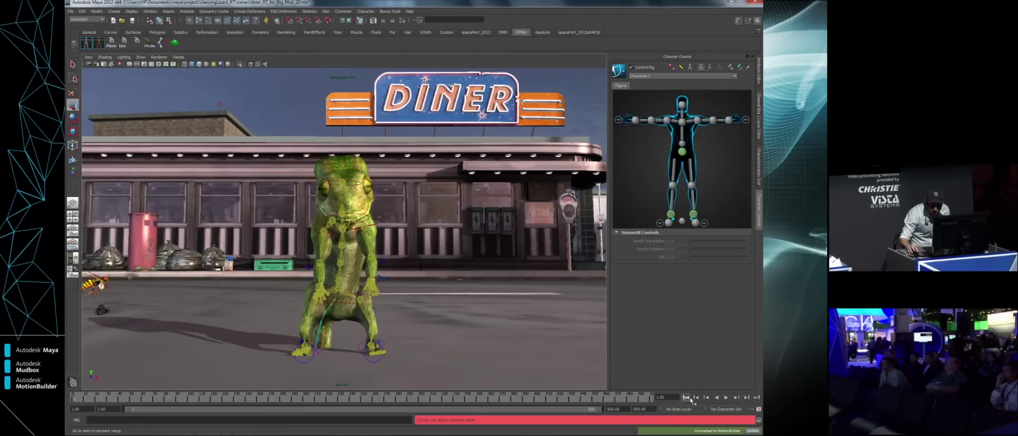
left_click(725, 397)
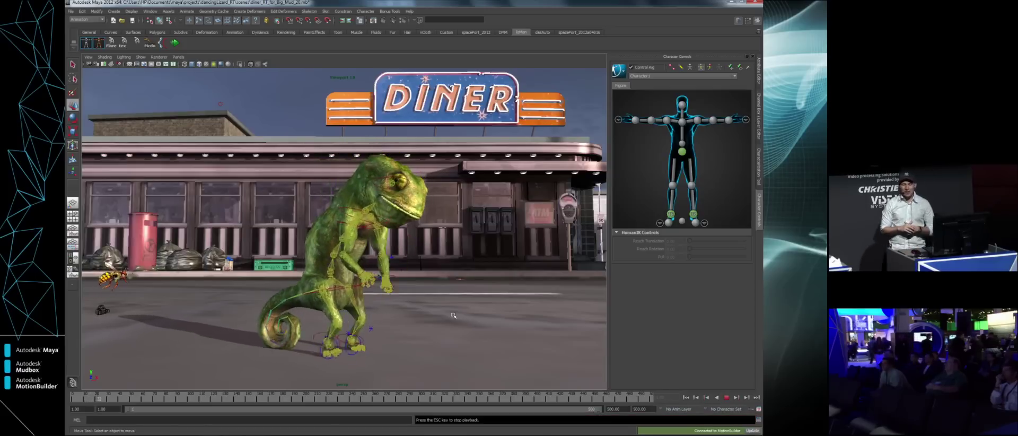